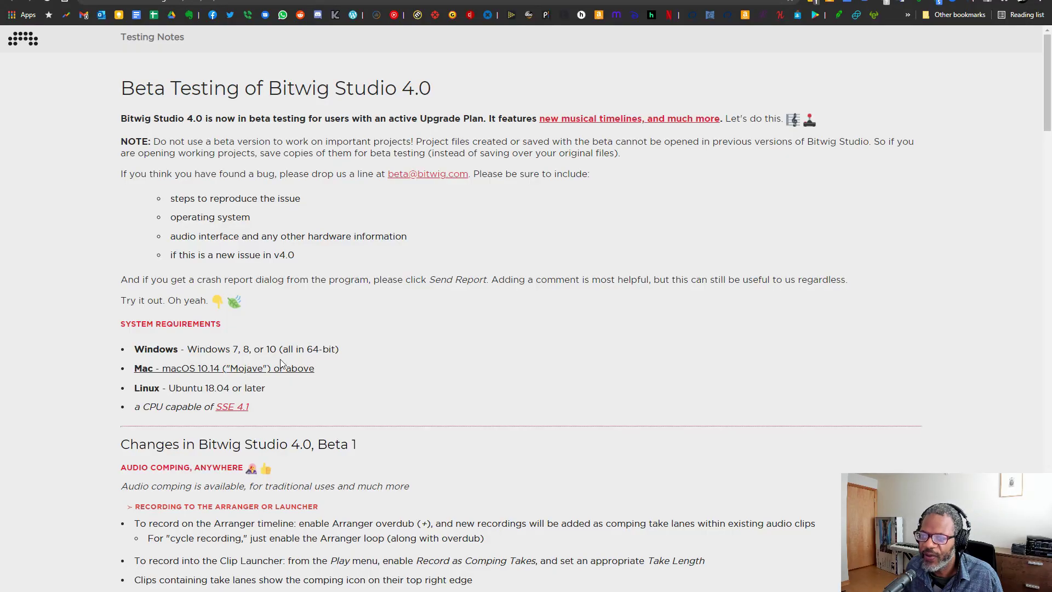
Skim the Bitwig Studio 4.0 beta testing notes from the system requirements through the Operators modes.
scroll(281, 359, "down", 2)
scroll(280, 364, "down", 10)
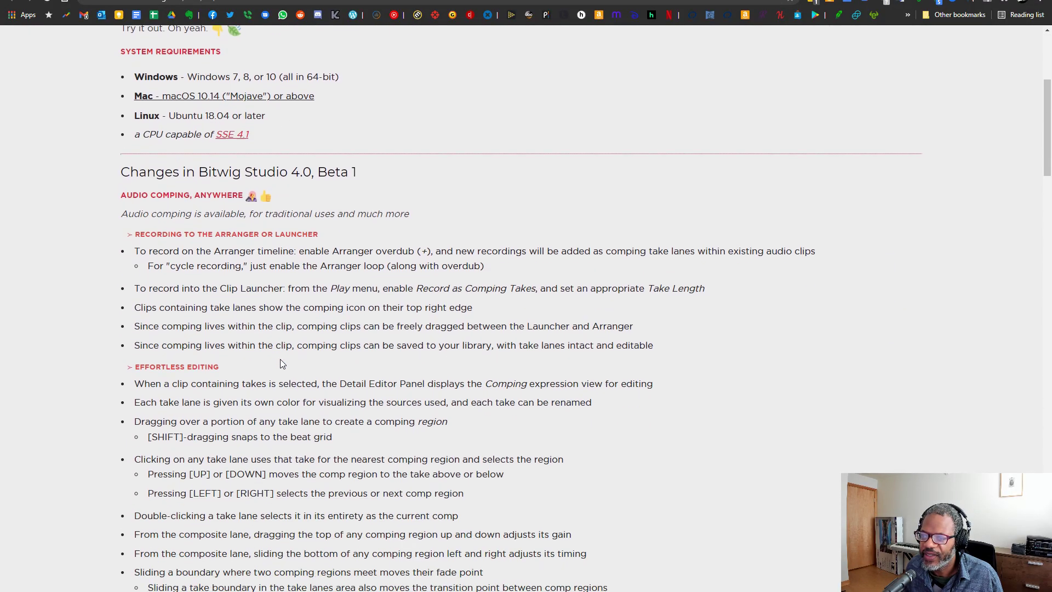
scroll(281, 360, "down", 6)
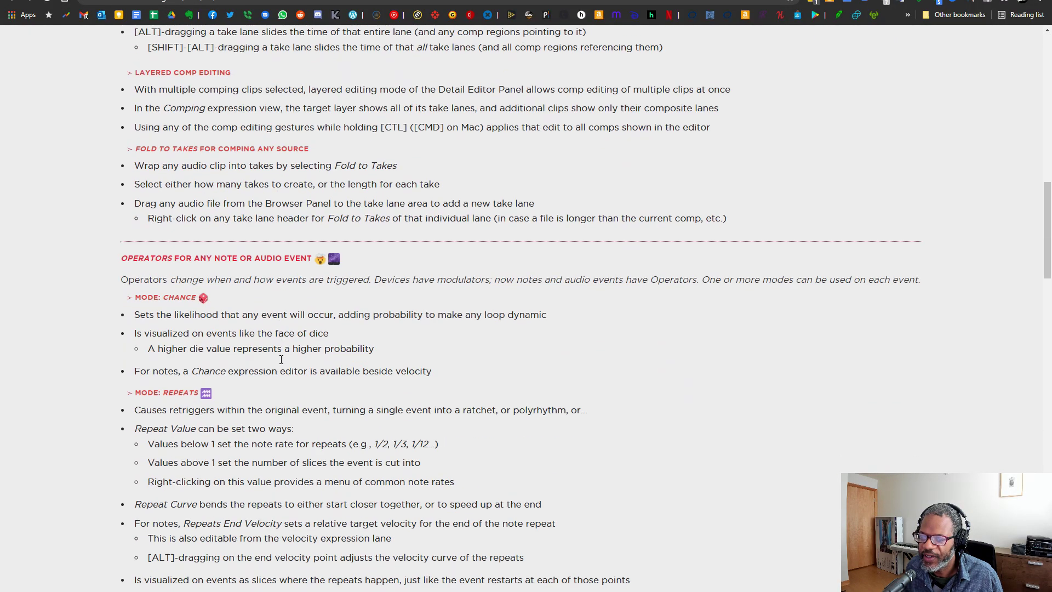
scroll(281, 359, "down", 4)
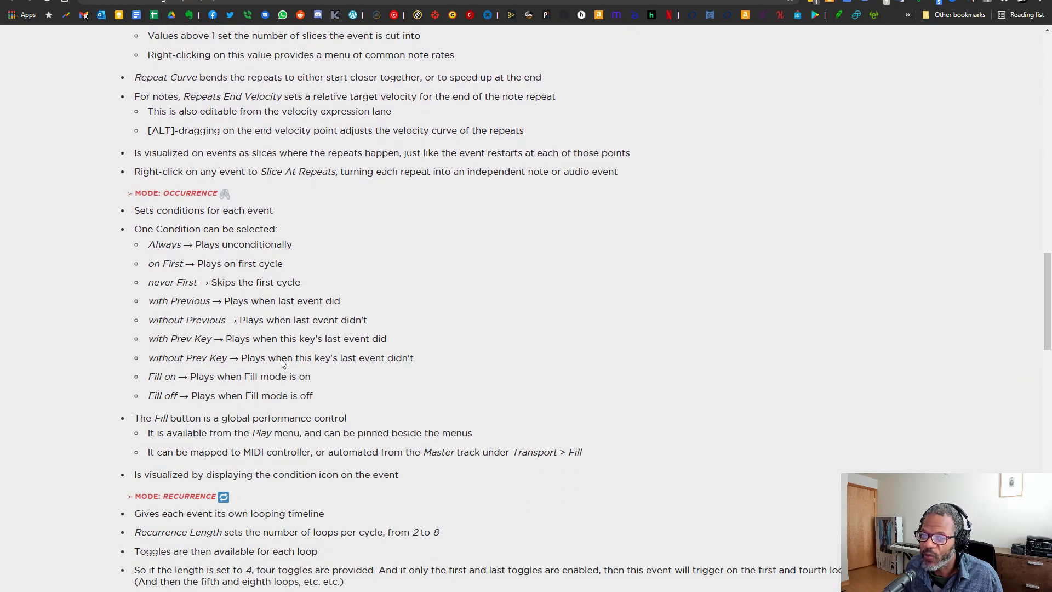
scroll(281, 360, "up", 9)
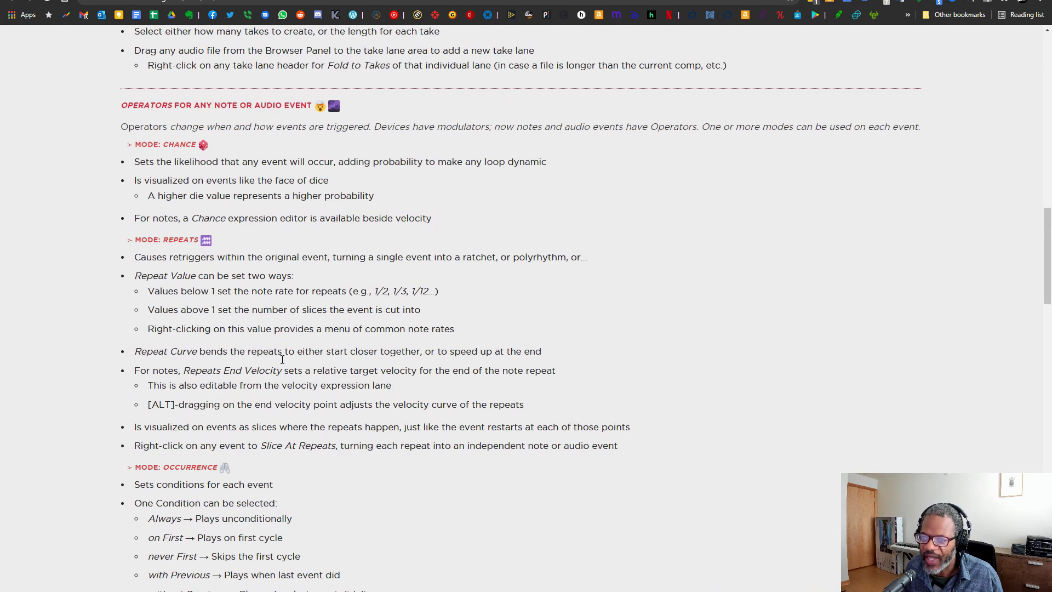
scroll(281, 363, "up", 7)
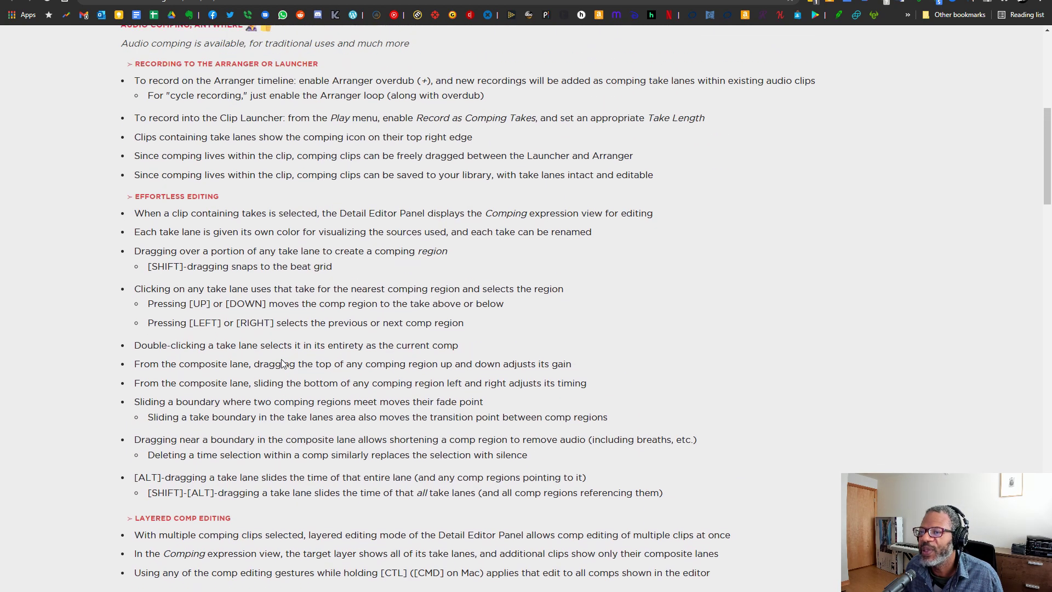
scroll(283, 364, "up", 2)
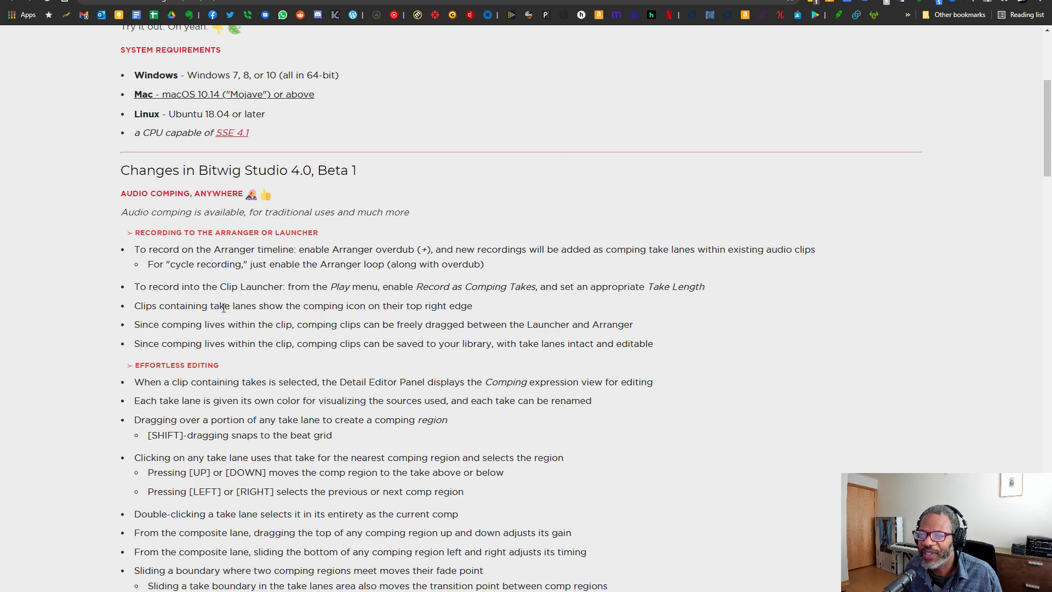
Read through the Beta 1 changes from audio comping and Operators to Spread, export options and new features.
scroll(314, 348, "down", 7)
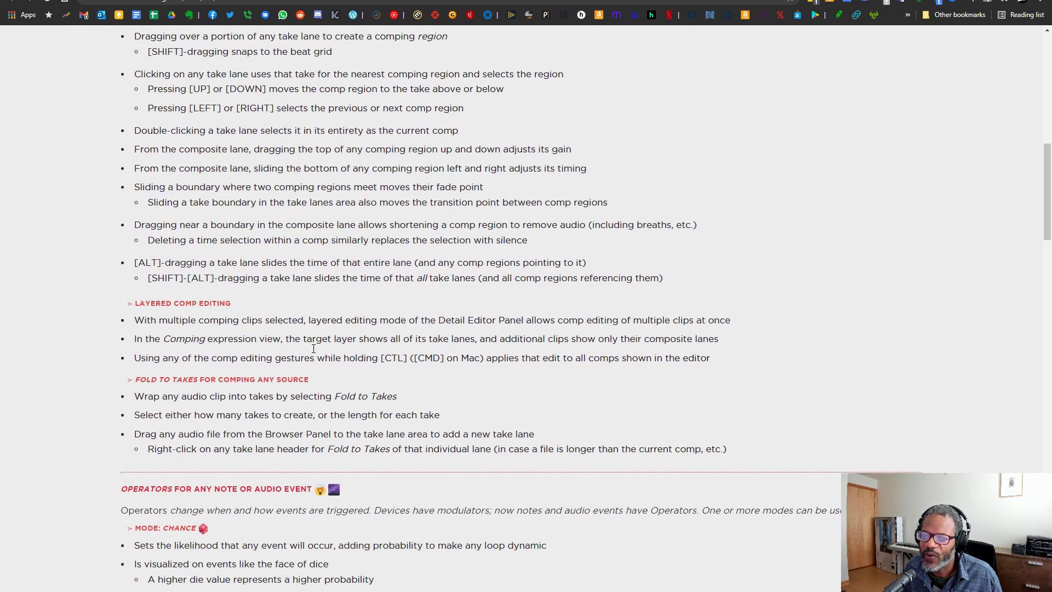
scroll(314, 353, "down", 2)
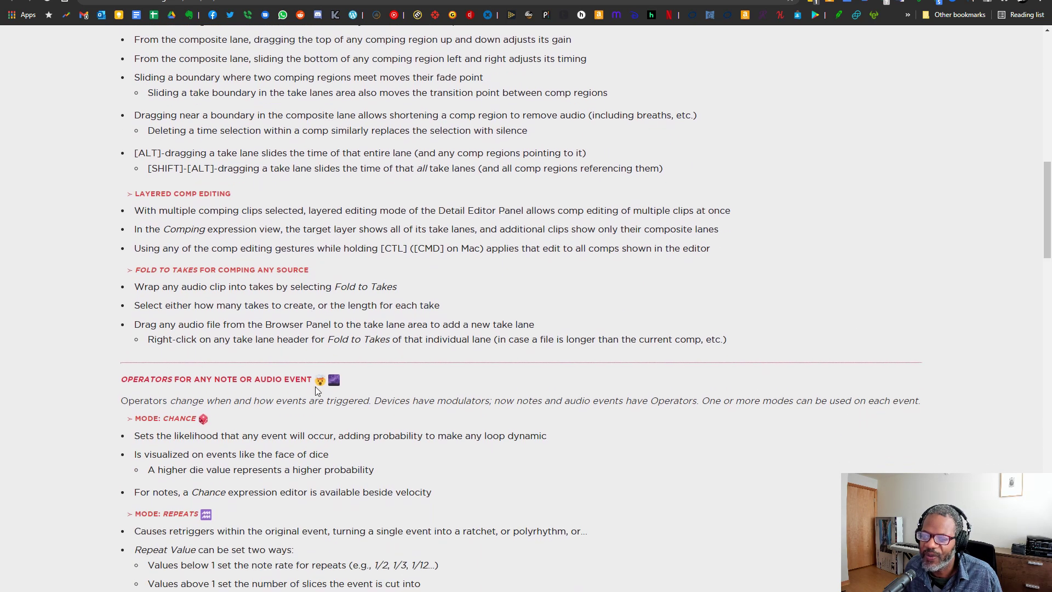
scroll(287, 391, "down", 6)
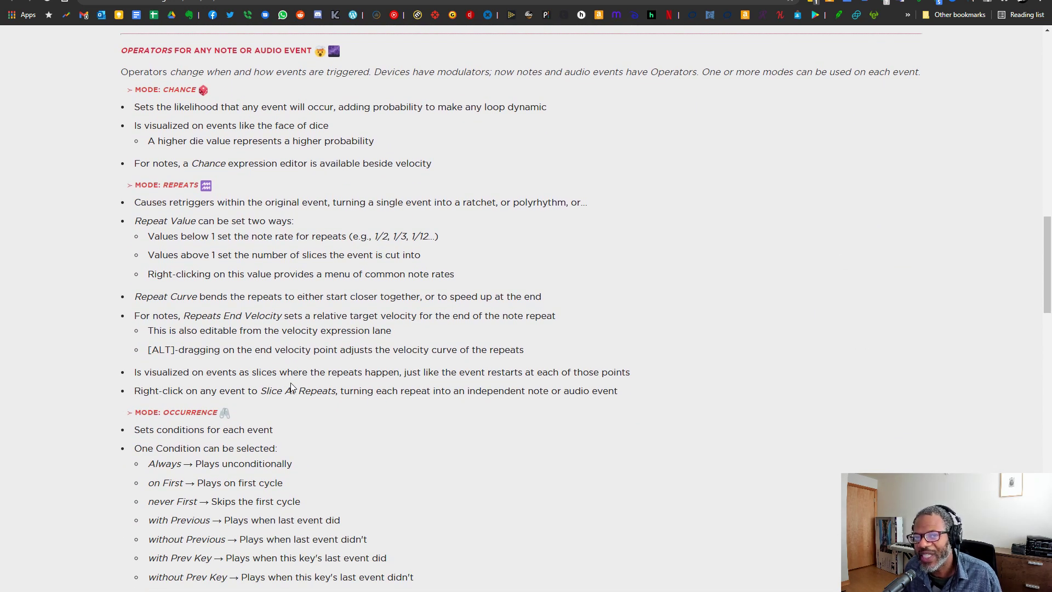
scroll(296, 358, "down", 6)
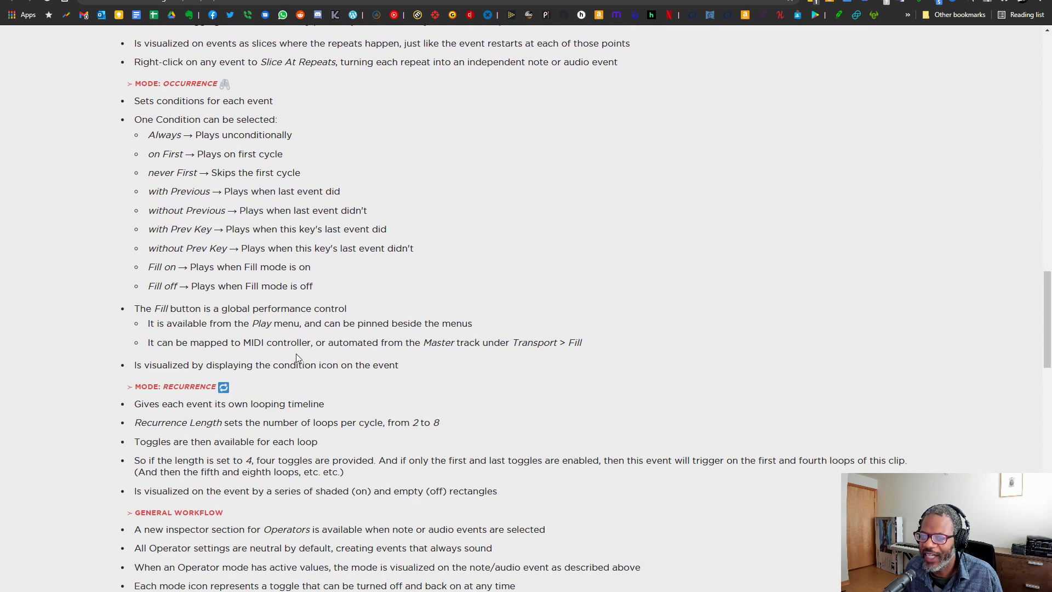
scroll(295, 354, "down", 6)
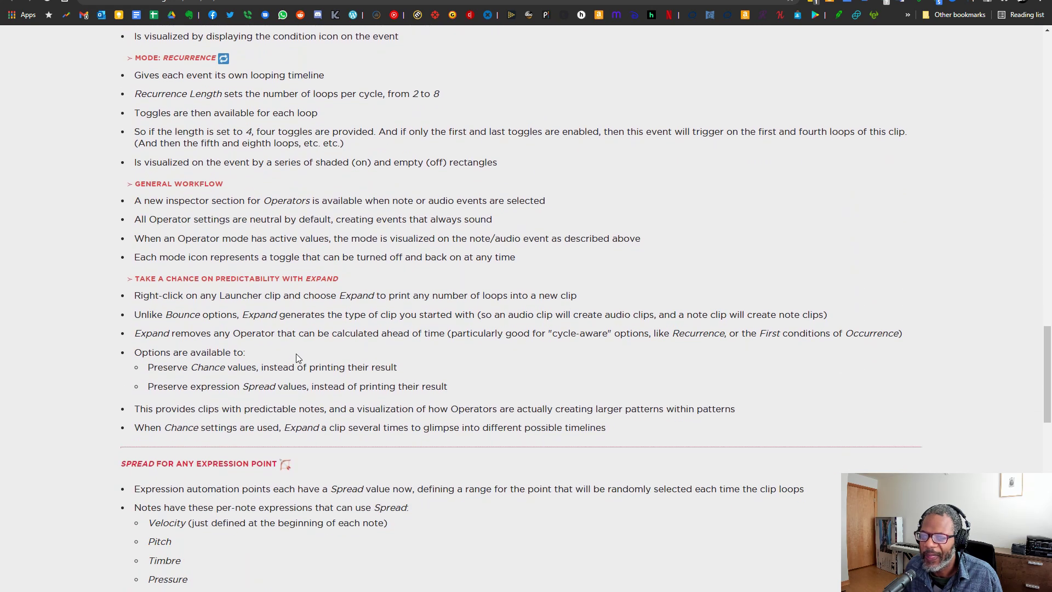
scroll(296, 357, "down", 4)
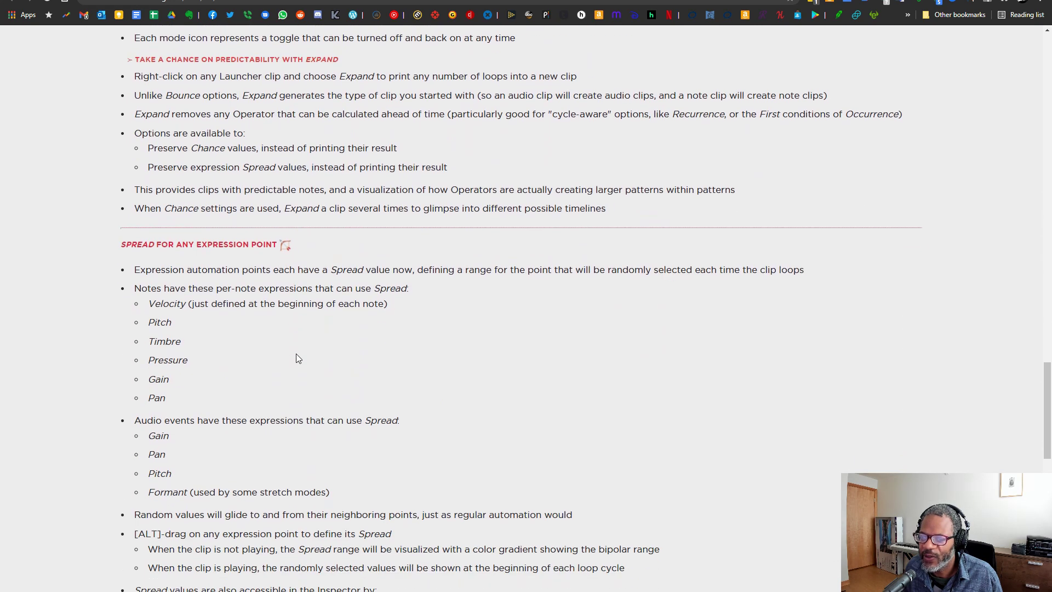
scroll(296, 357, "down", 4)
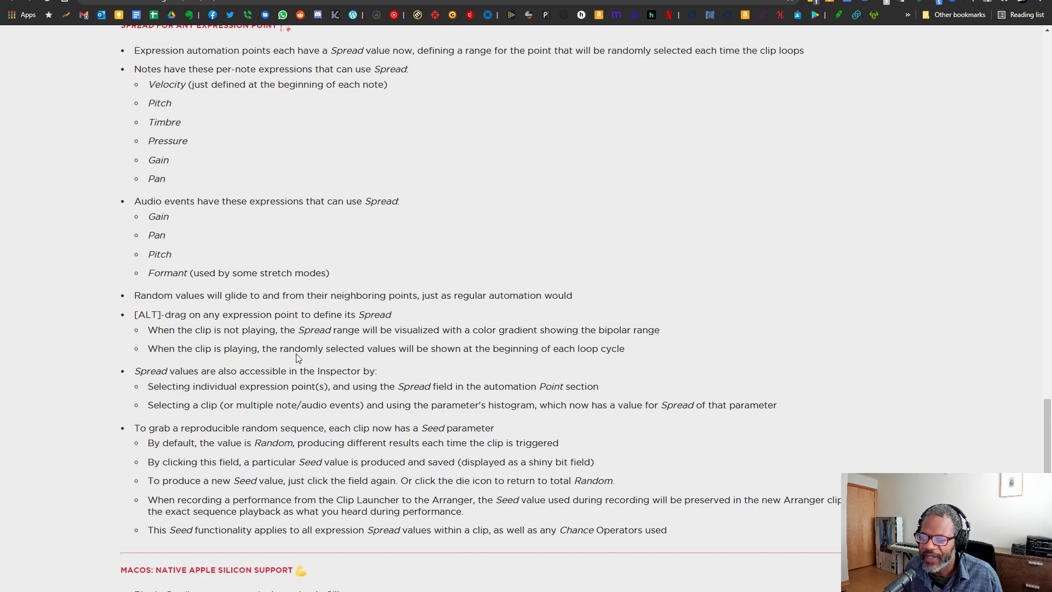
scroll(295, 356, "down", 5)
scroll(301, 348, "down", 2)
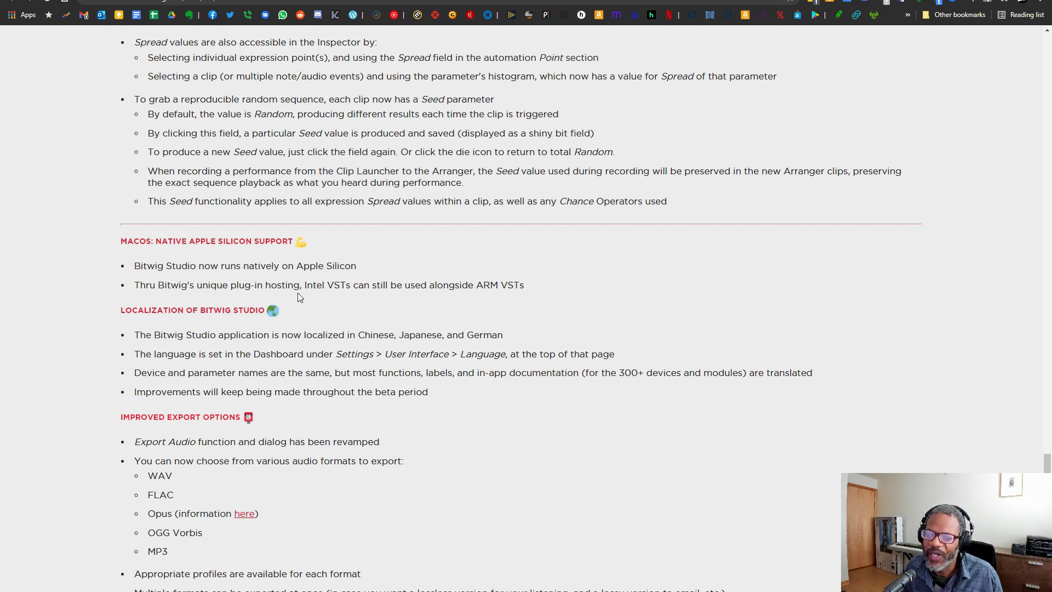
scroll(297, 296, "down", 2)
scroll(298, 296, "down", 3)
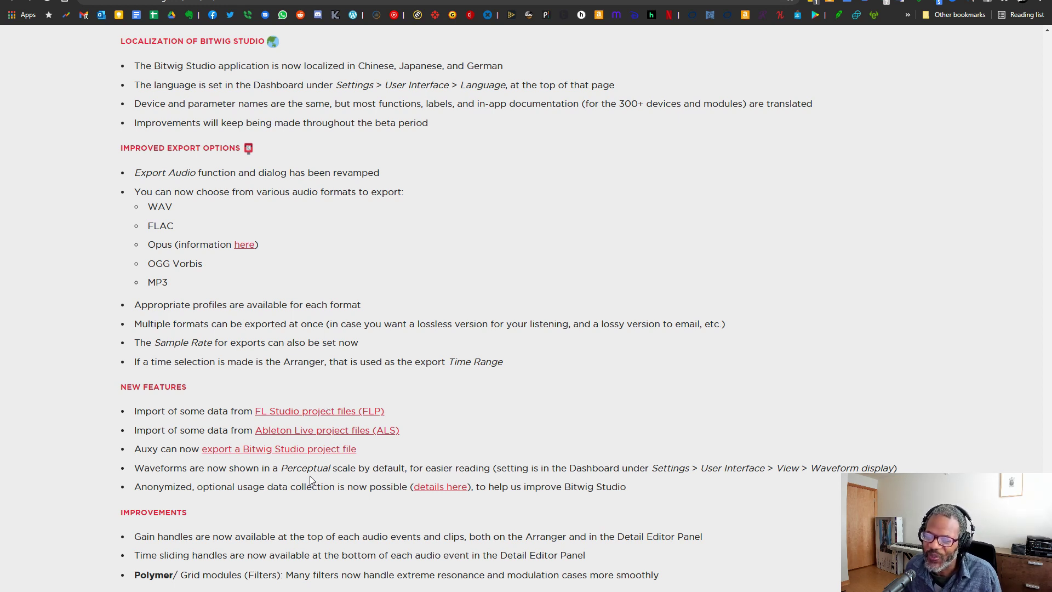
Review the Apple Silicon and localization notes and return to the start of the Beta 1 changes.
scroll(342, 503, "up", 7)
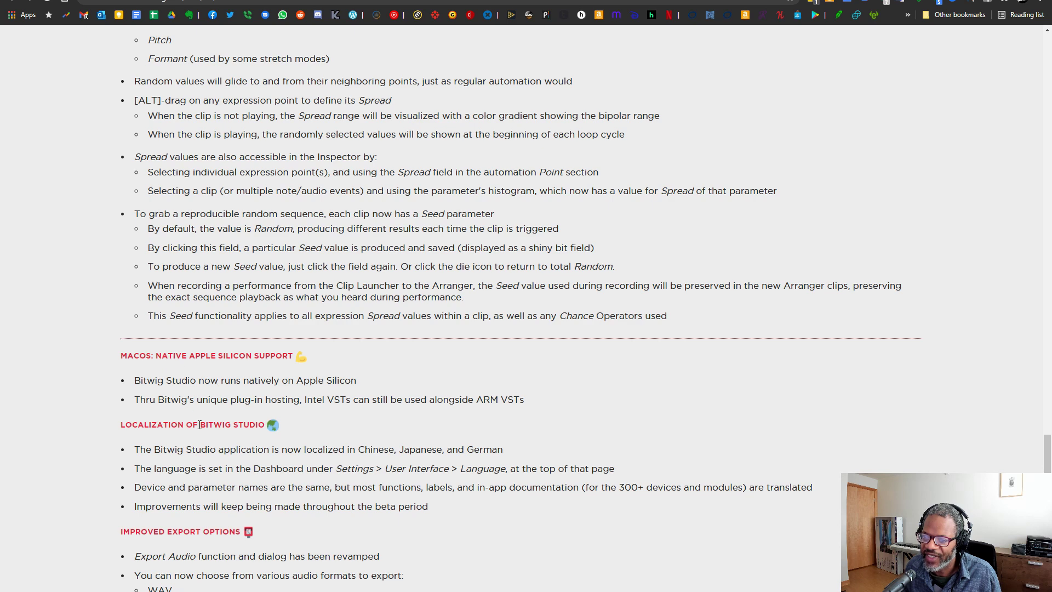
scroll(290, 385, "down", 2)
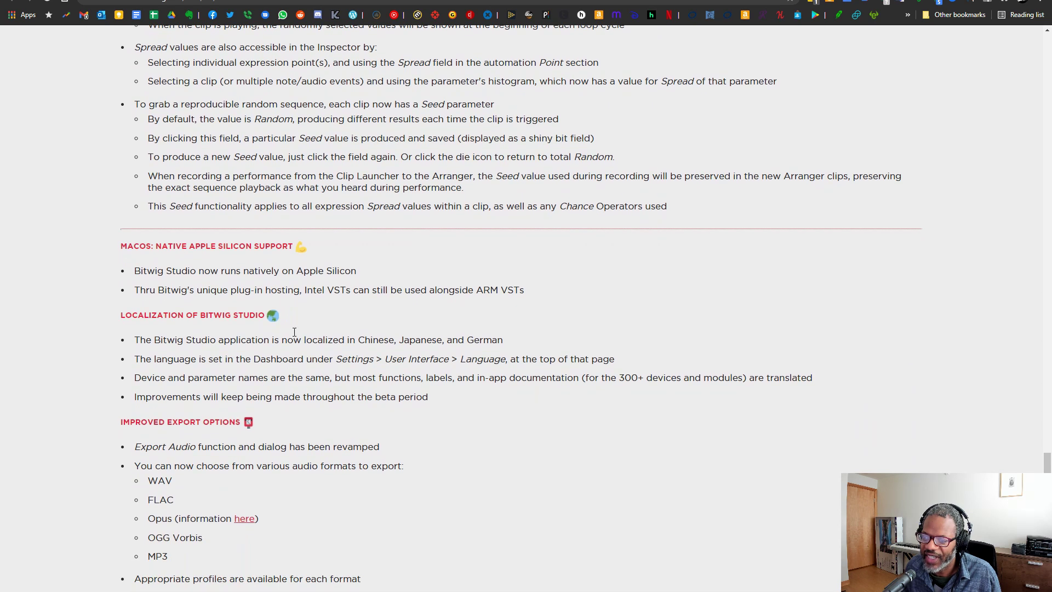
scroll(321, 382, "up", 1)
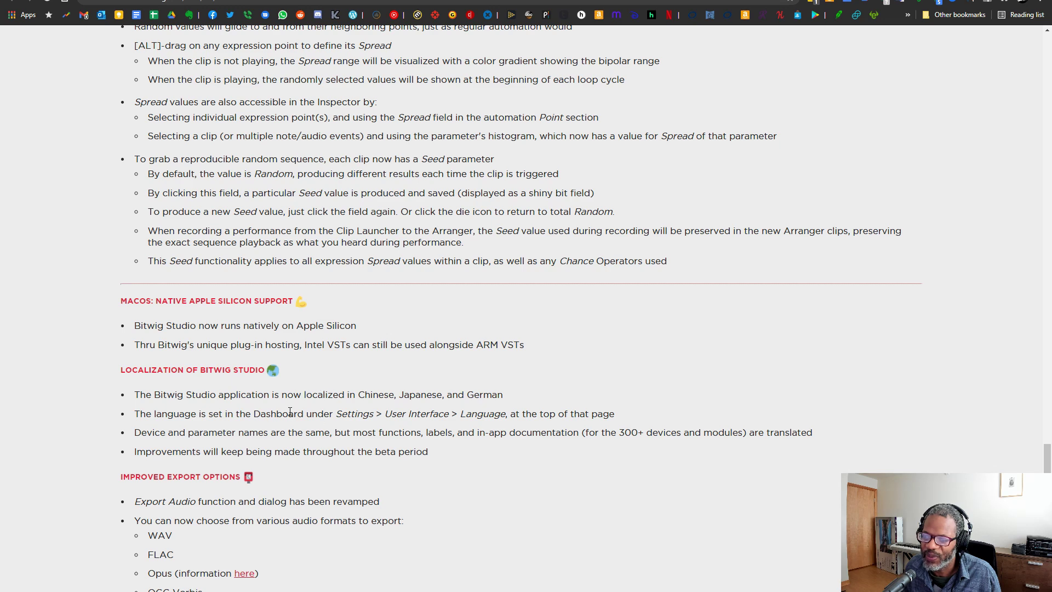
scroll(307, 412, "up", 10)
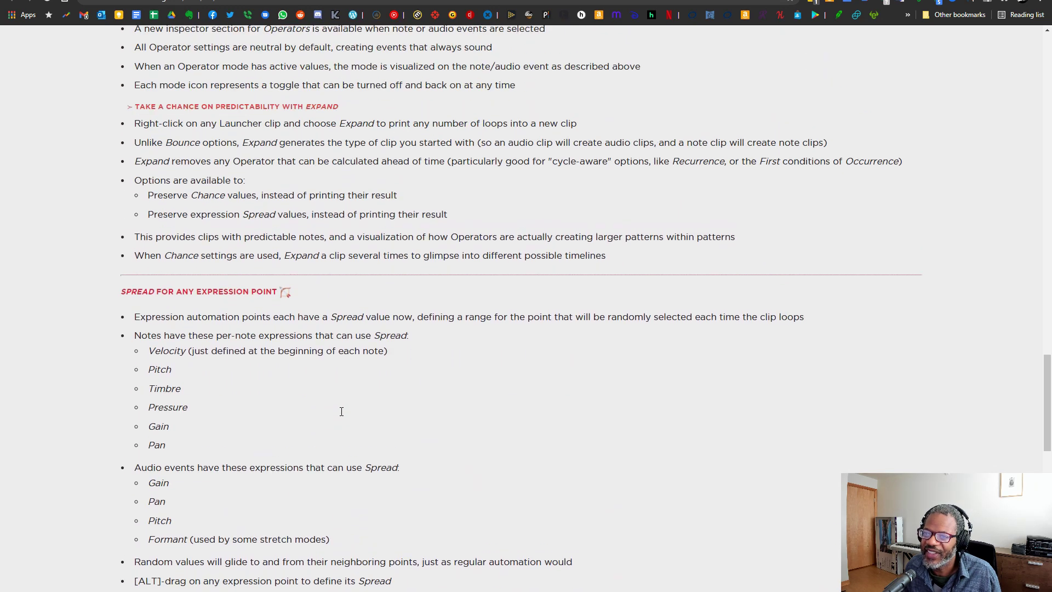
scroll(341, 411, "up", 13)
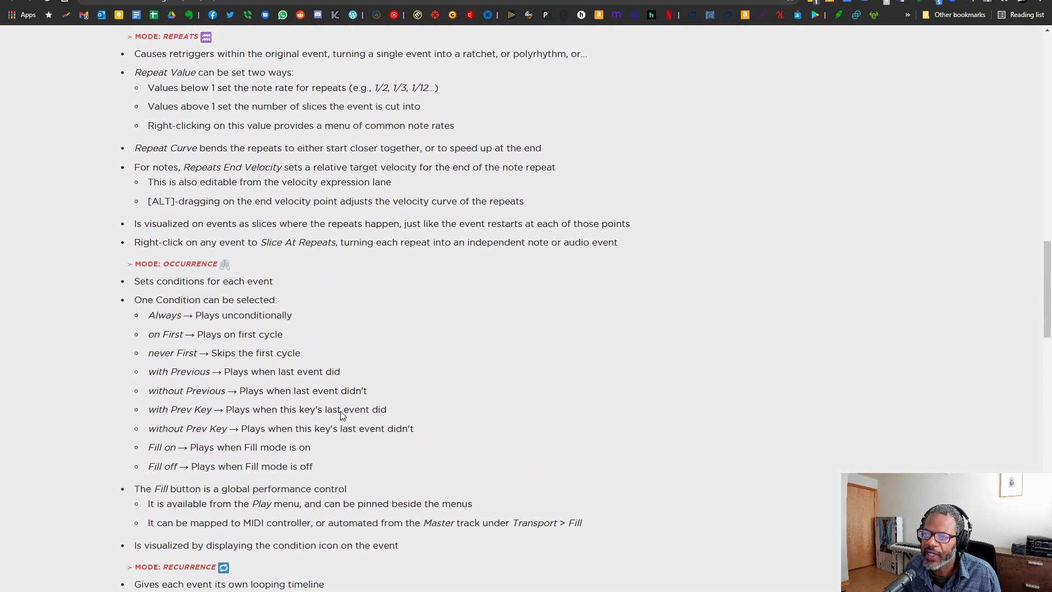
scroll(340, 415, "up", 14)
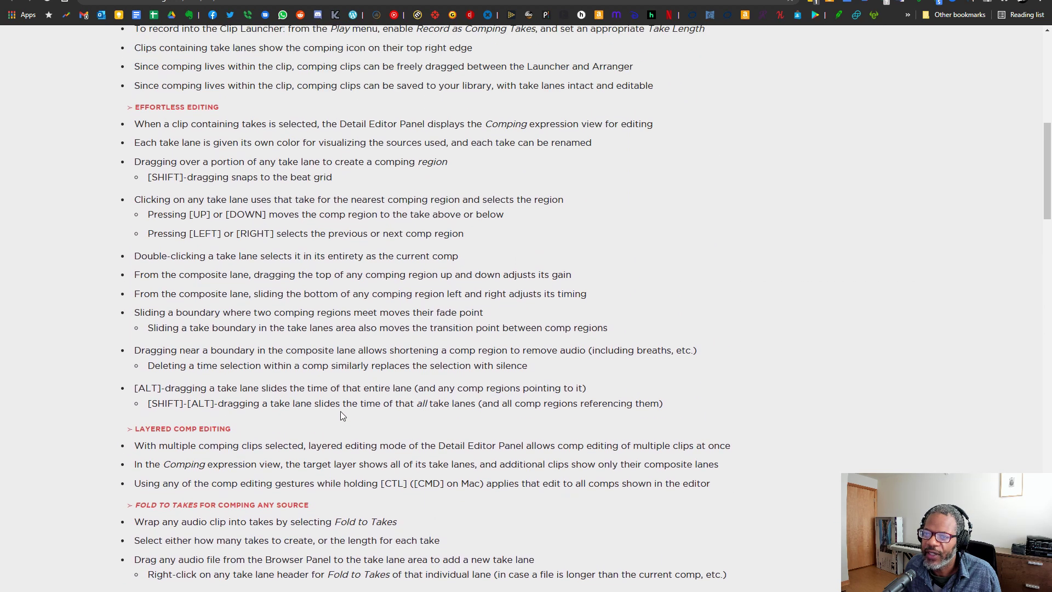
scroll(341, 411, "up", 6)
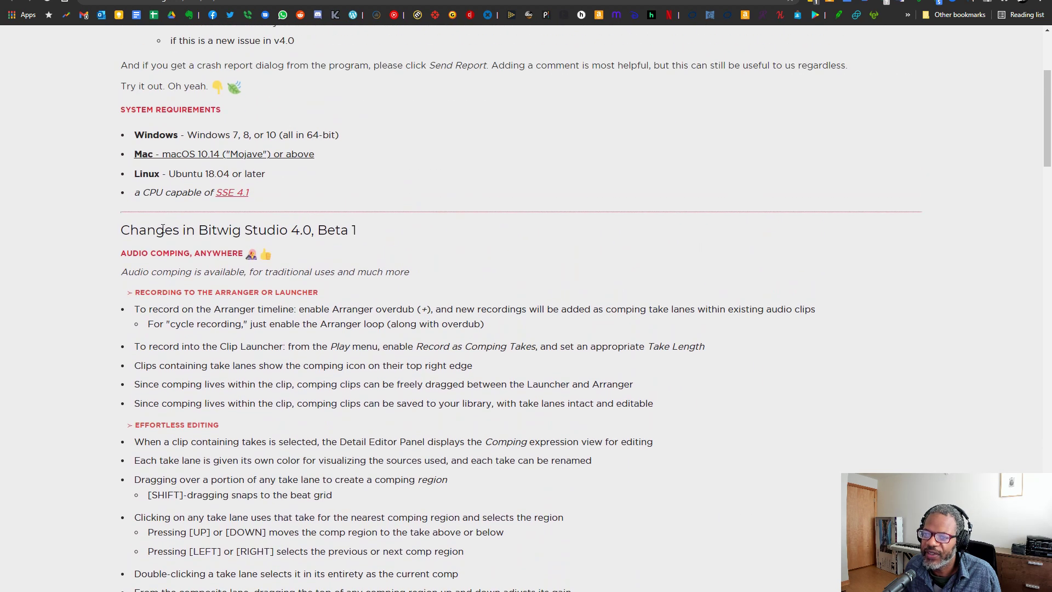
Examine the audio comping, Fold to Takes and Operators sections, including the Chance and Repeats modes.
scroll(309, 357, "down", 1)
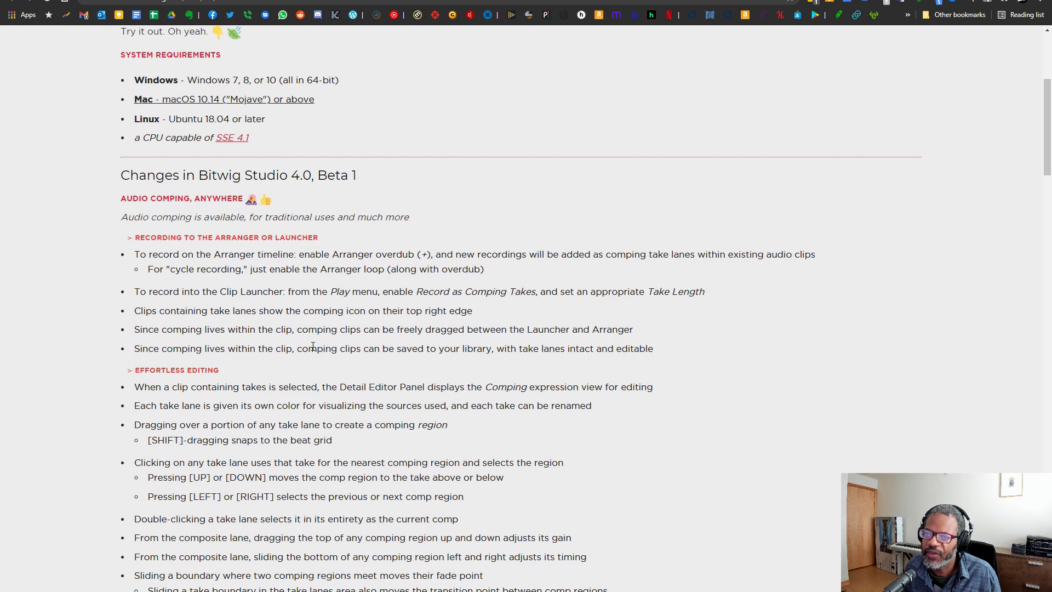
scroll(313, 347, "down", 1)
scroll(313, 347, "down", 2)
scroll(313, 348, "up", 1)
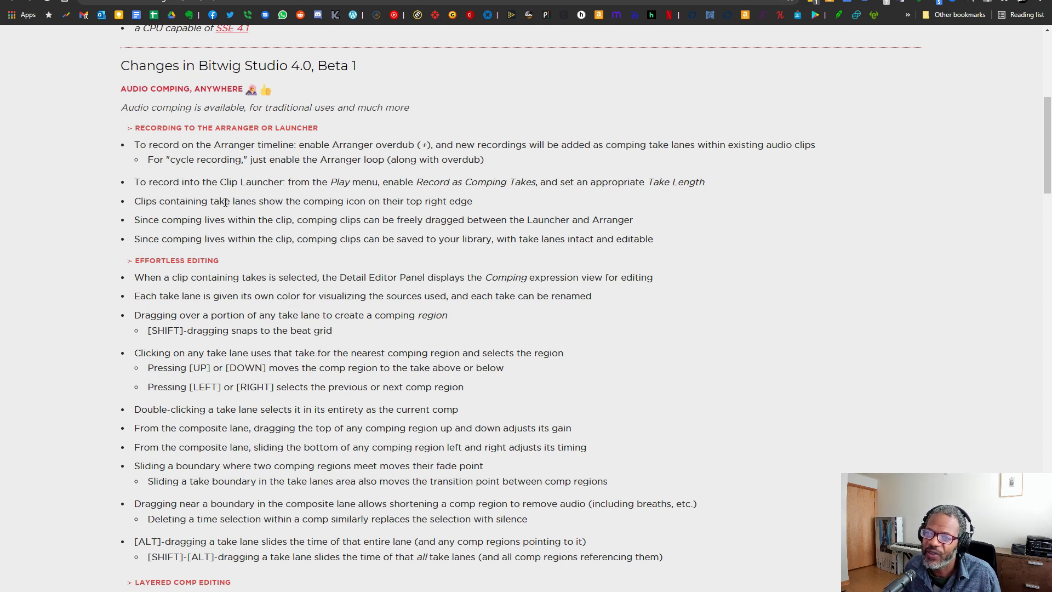
scroll(311, 307, "down", 6)
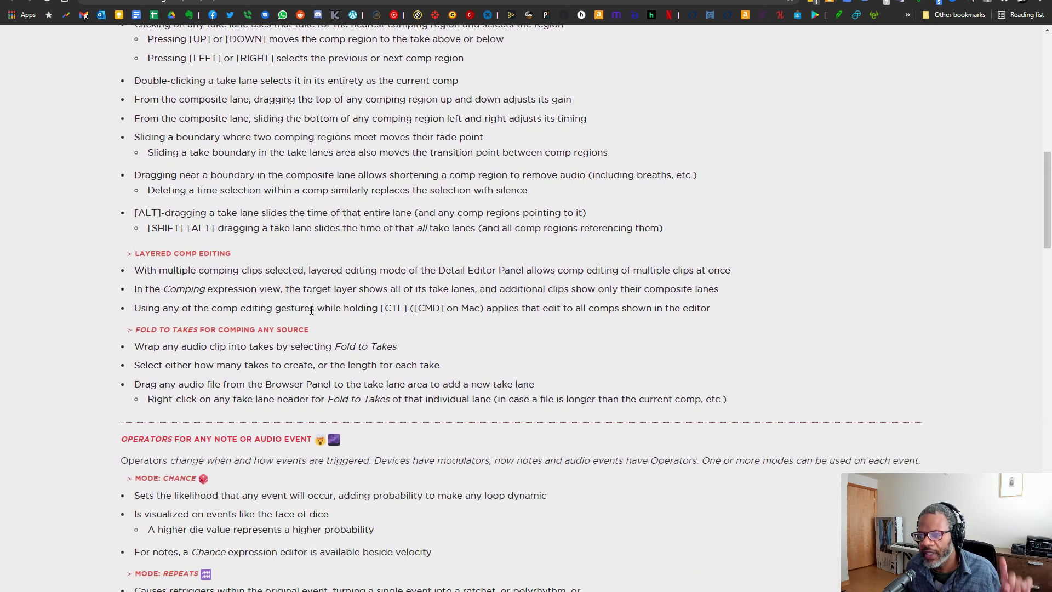
scroll(307, 313, "down", 2)
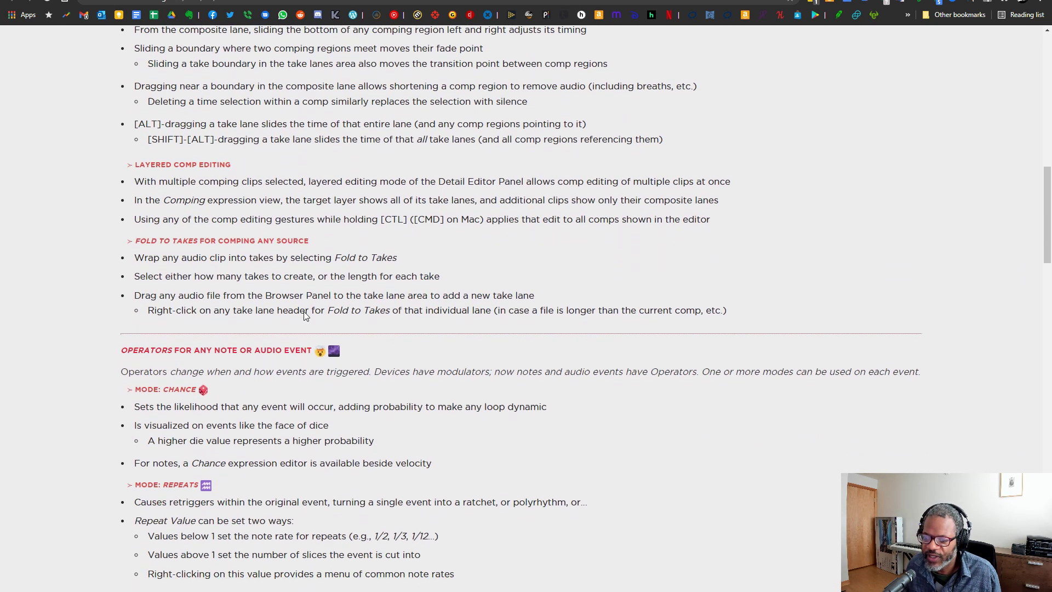
scroll(306, 315, "down", 4)
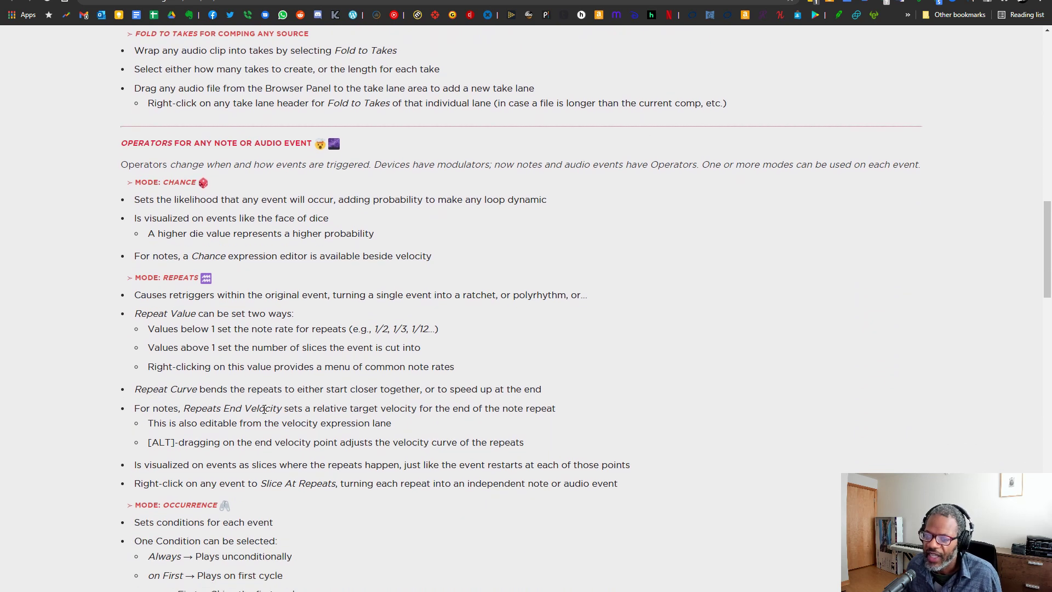
scroll(264, 409, "down", 1)
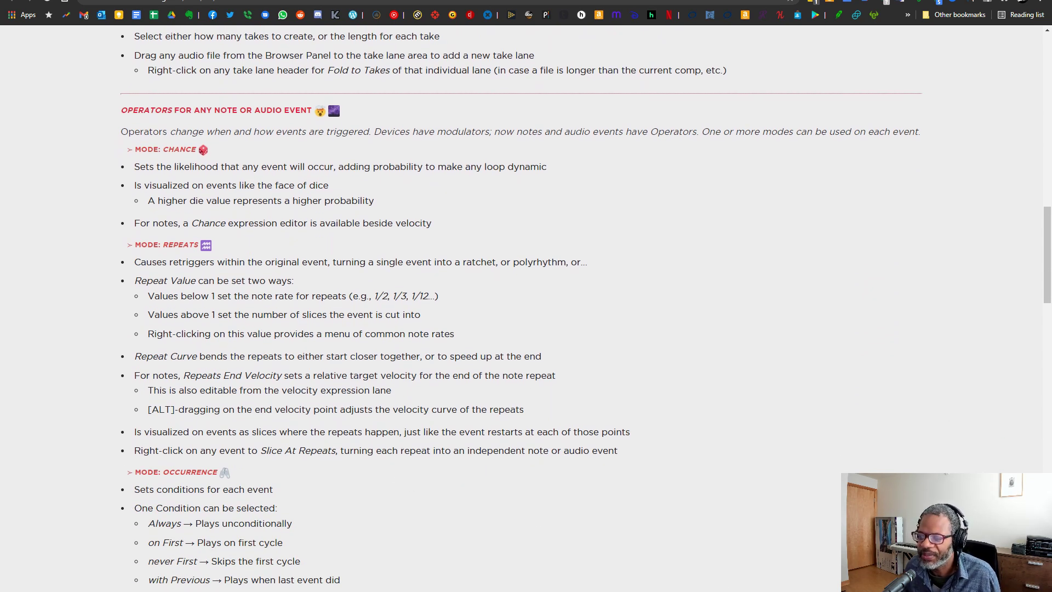
mouse_move(765, 590)
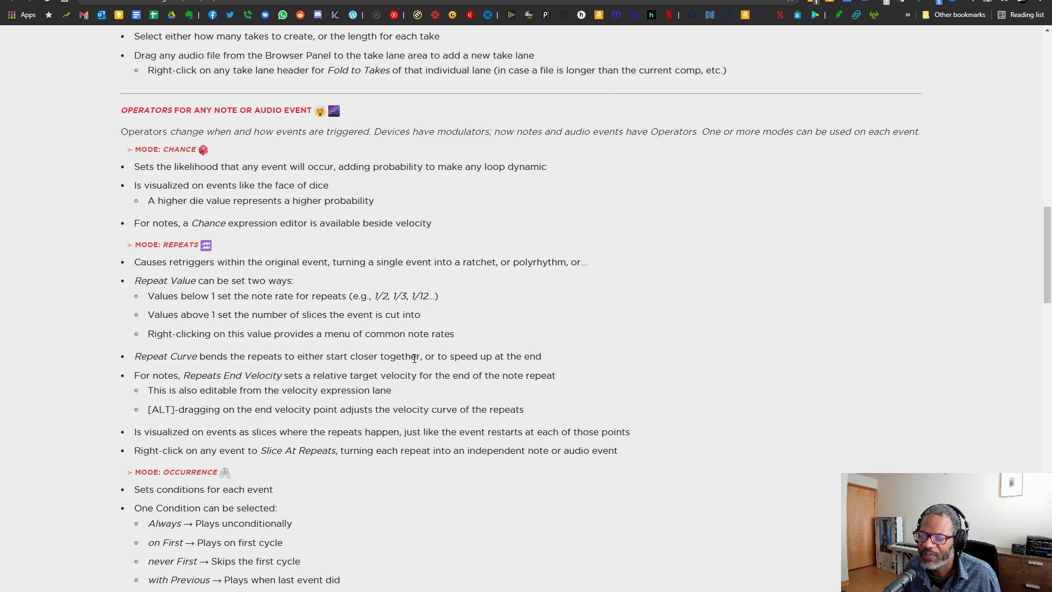
scroll(411, 331, "up", 5)
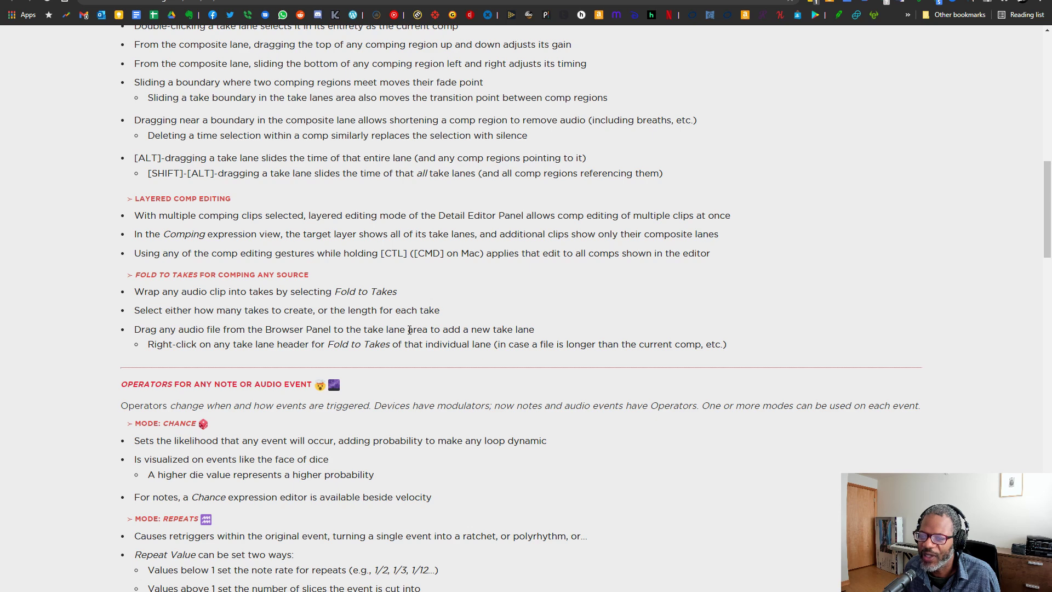
scroll(409, 330, "down", 5)
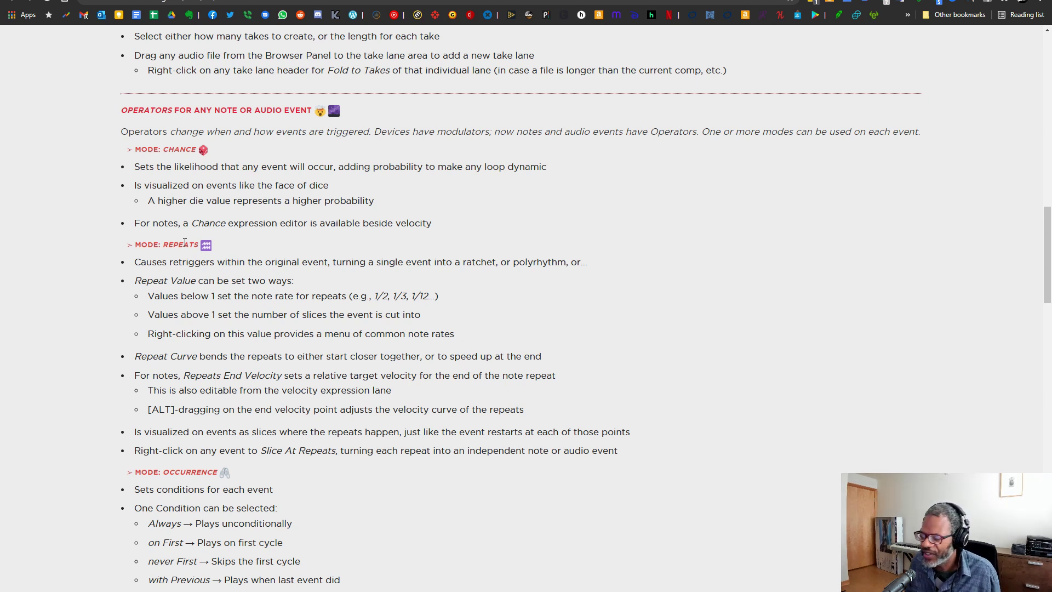
Switch to Bitwig Studio, show the DX E.Piano clip in the Edit view, and select the G#3 note in bar 1.
key("alt+Tab")
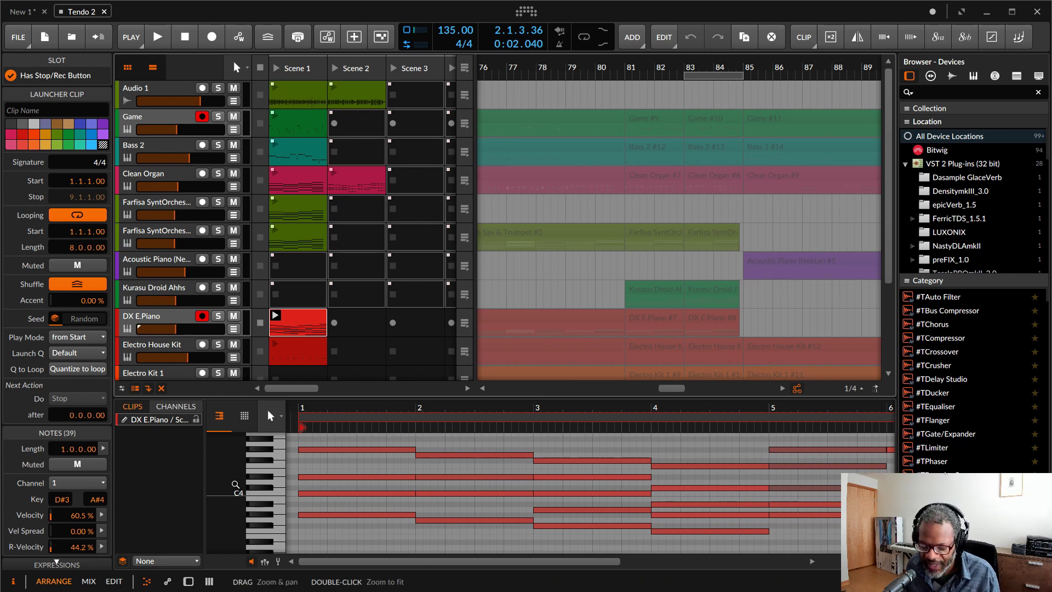
key("alt+3")
scroll(296, 208, "up", 3)
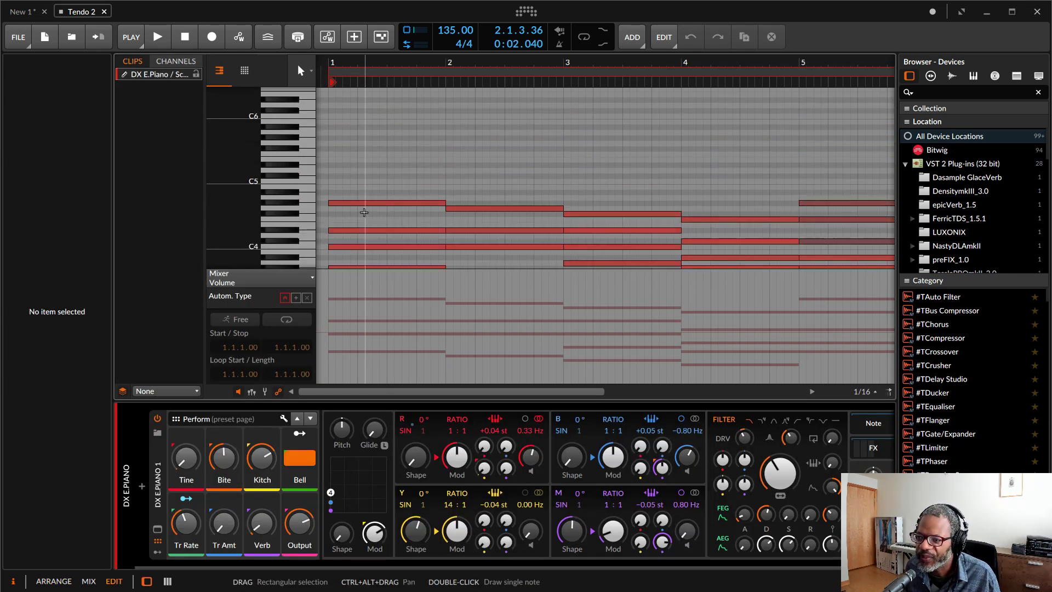
left_click_drag(242, 218, 242, 258)
left_click(399, 230)
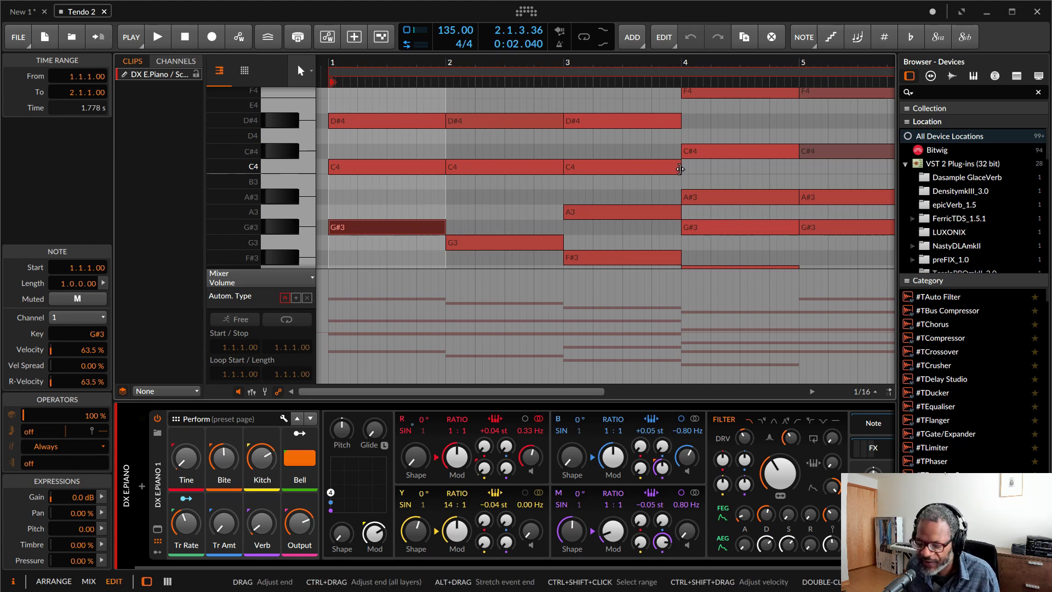
scroll(680, 169, "down", 5)
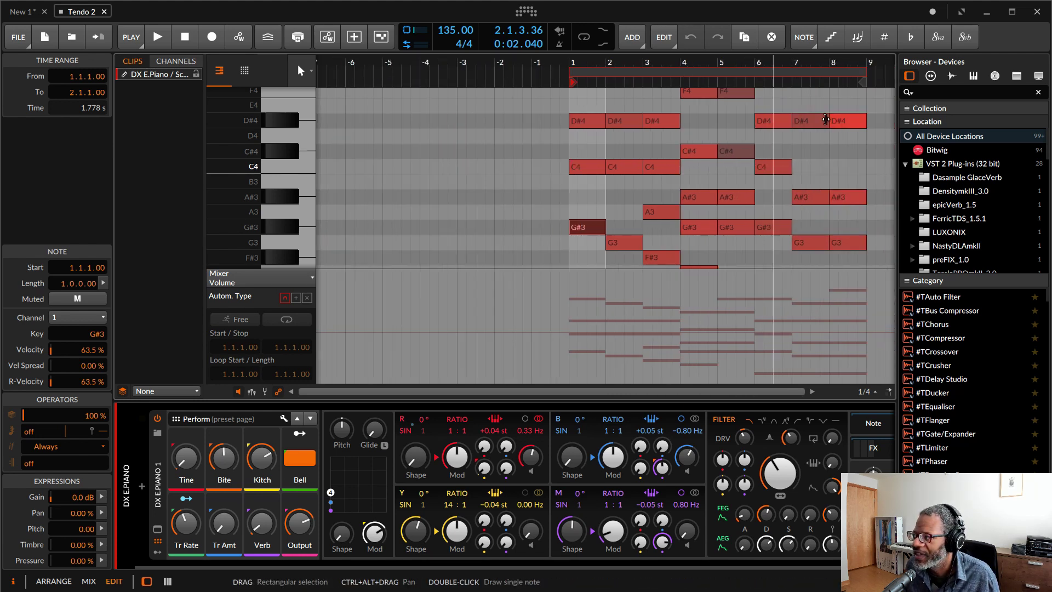
Shorten the DX E.Piano clip's loop length to 2.0.0.0, then play and stop the loop.
left_click_drag(864, 83, 643, 84)
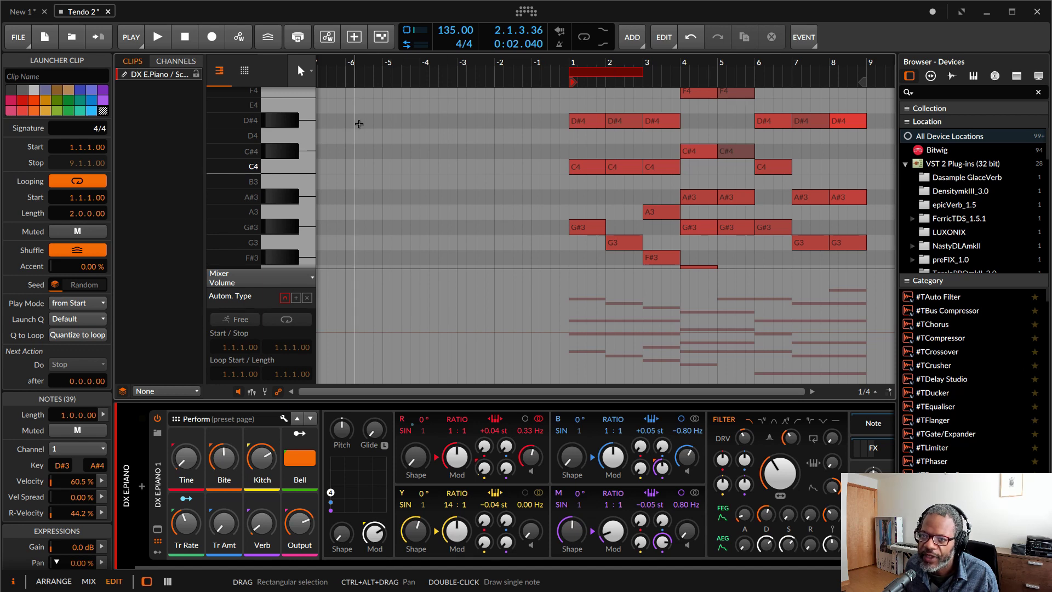
scroll(532, 159, "up", 3)
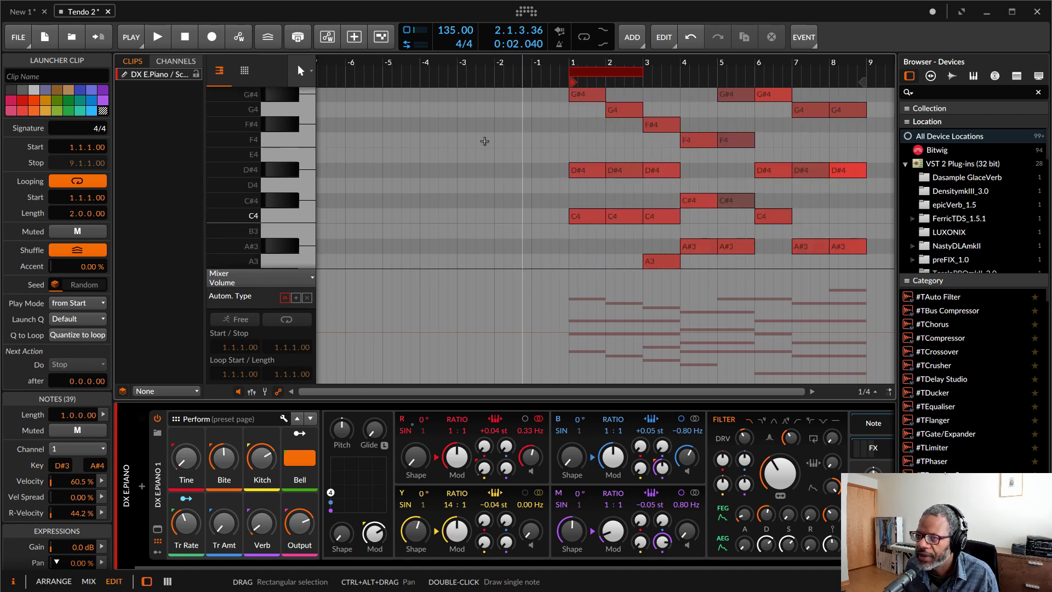
key("space")
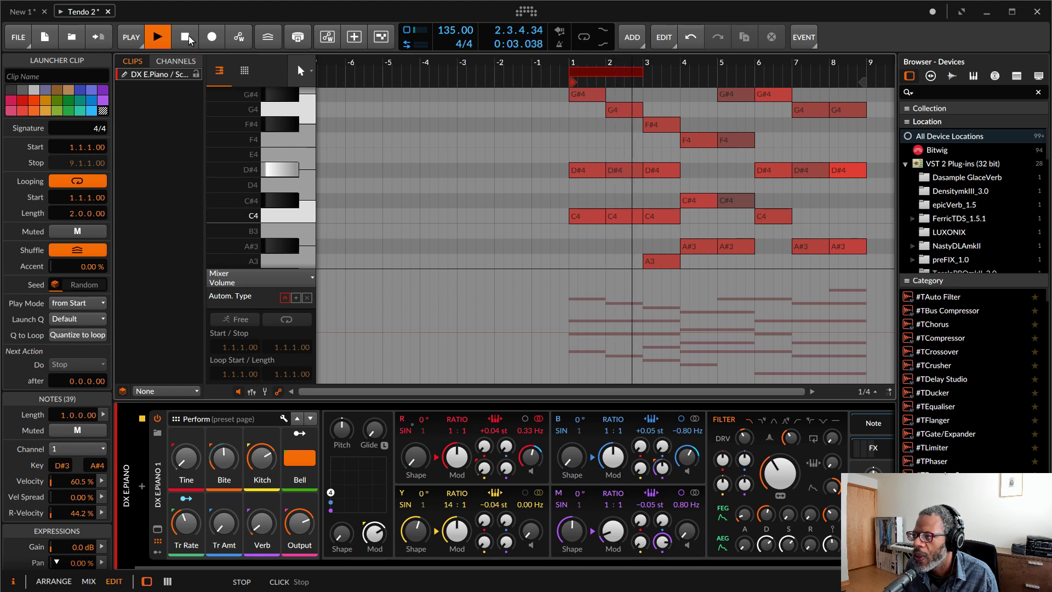
left_click(189, 39)
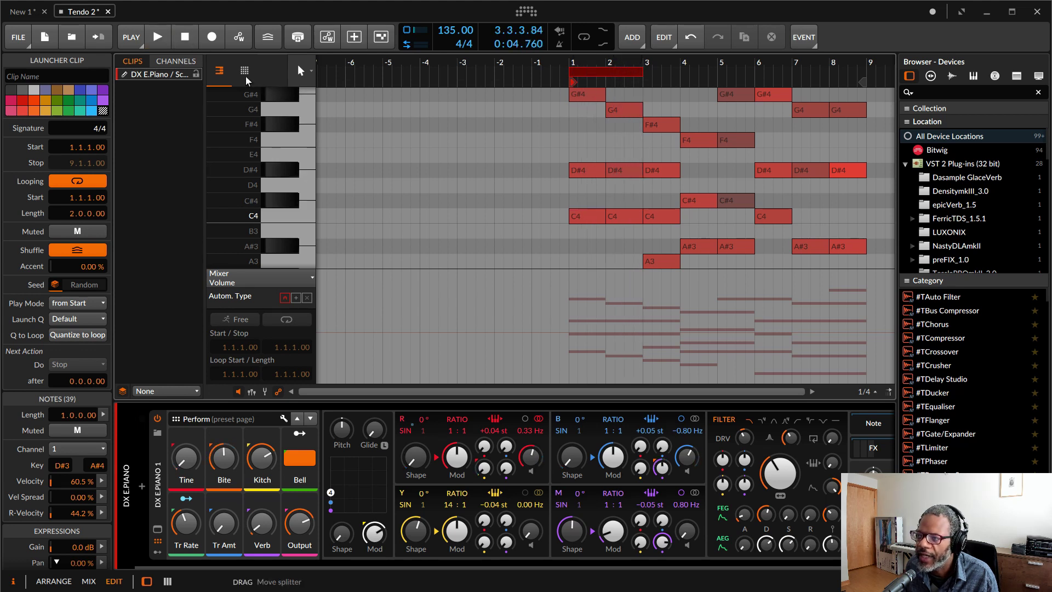
Show the note expression lane and set the velocity of bar 1's G#4 note to 49.6 %.
scroll(580, 230, "up", 3)
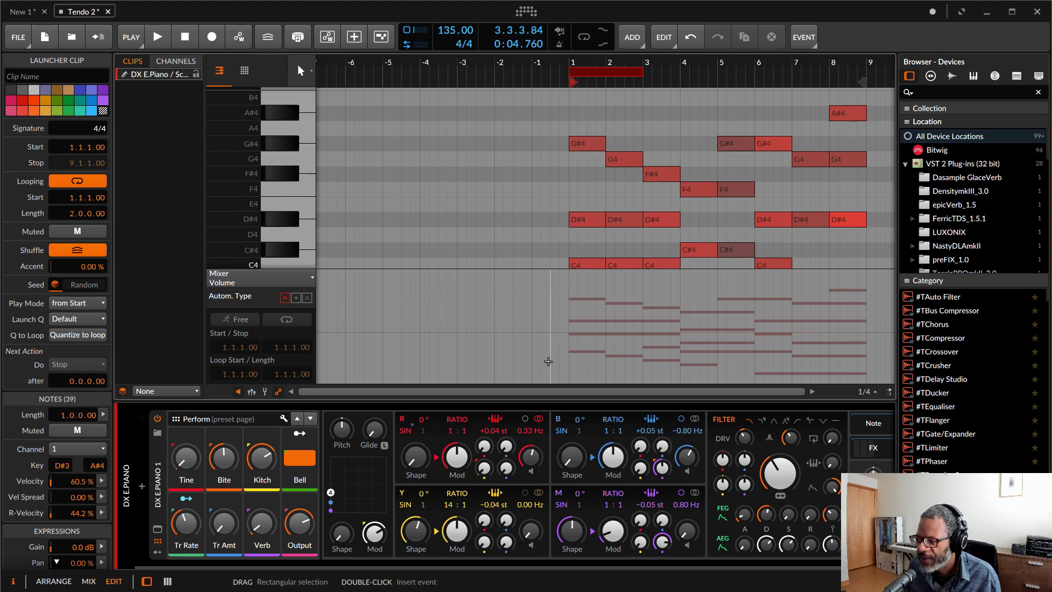
left_click(576, 149)
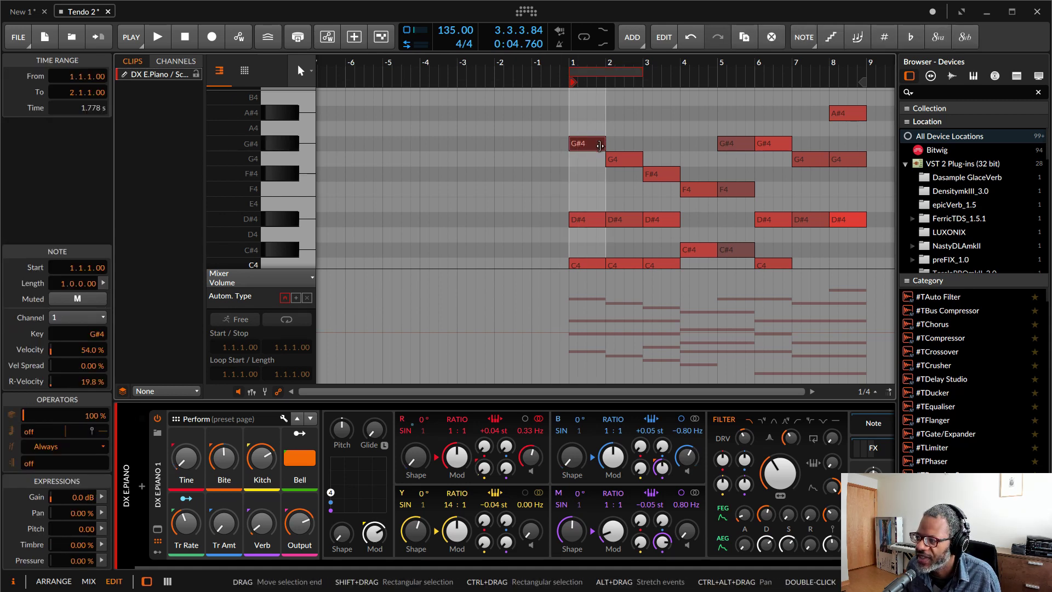
mouse_move(581, 147)
left_mouse_down()
mouse_move(581, 164)
mouse_move(583, 114)
mouse_move(583, 144)
left_mouse_up()
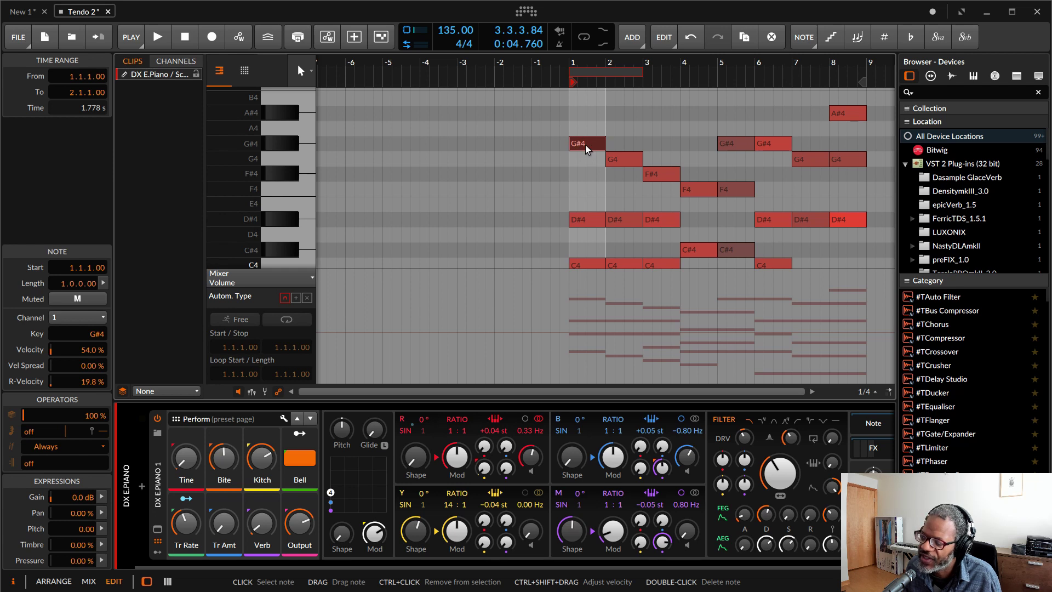
key("e")
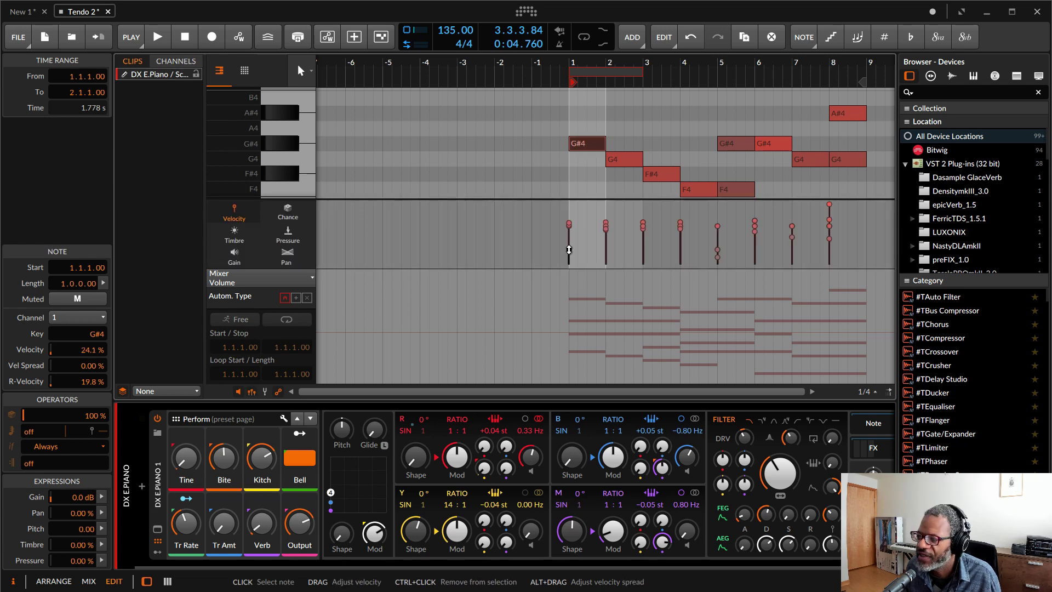
mouse_move(570, 247)
left_mouse_down()
mouse_move(569, 208)
mouse_move(569, 252)
mouse_move(571, 210)
mouse_move(570, 234)
left_mouse_up()
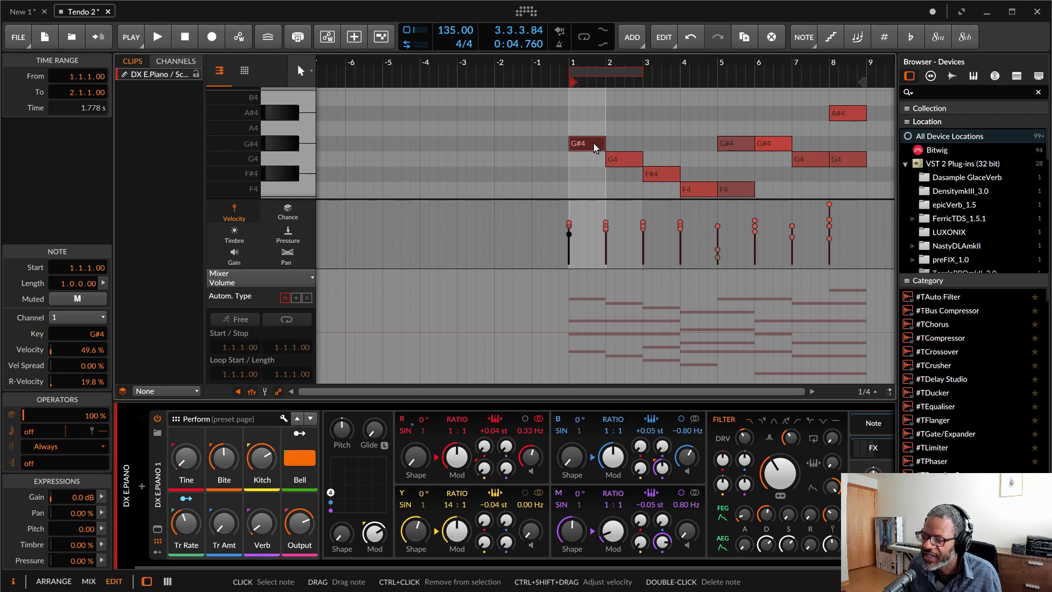
With the automation lane hidden, draw a rising Gain expression on bar 1's G#4 note, reaching +18.0 dB at 1.2.3.00.
left_click(252, 392)
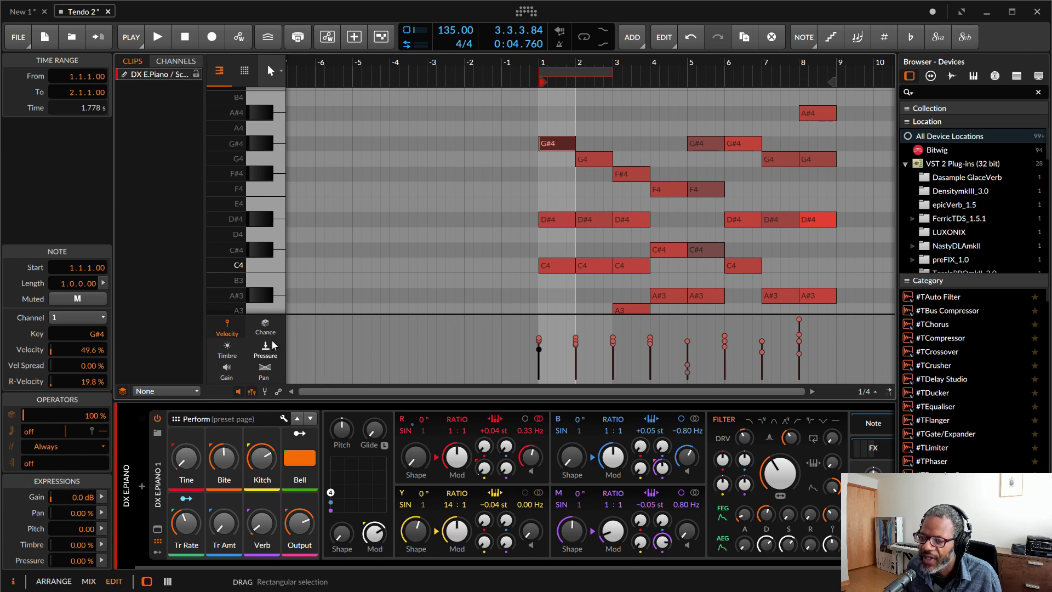
left_click(227, 368)
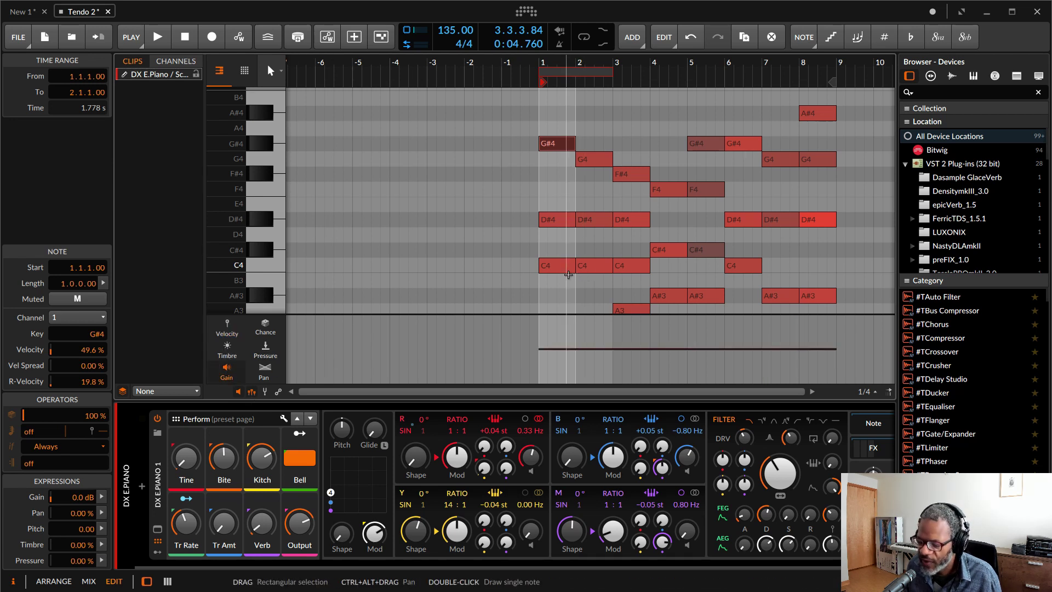
scroll(566, 262, "up", 5)
scroll(566, 262, "up", 3)
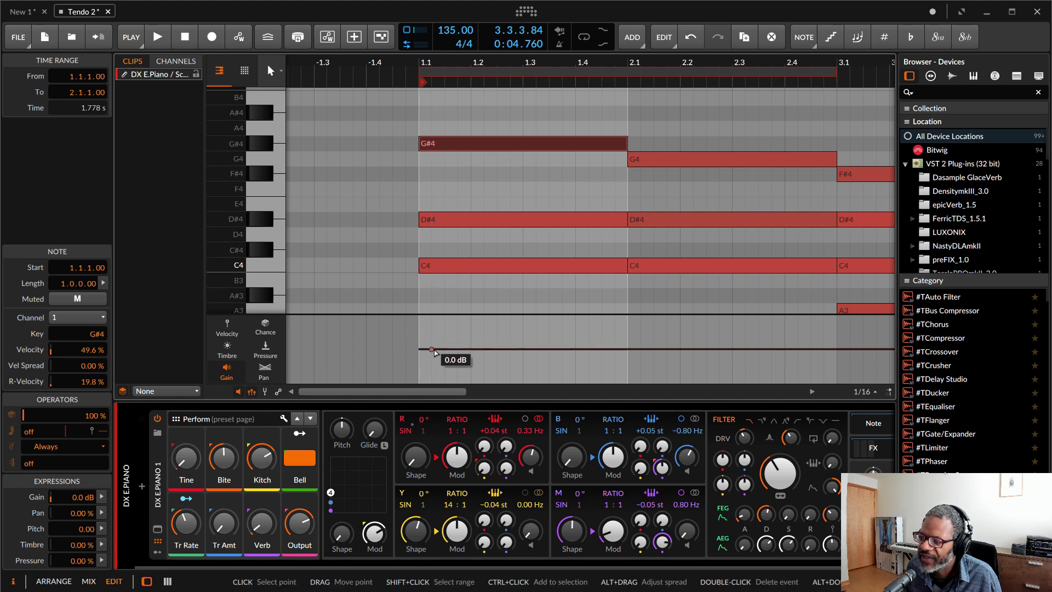
left_click_drag(419, 349, 419, 364)
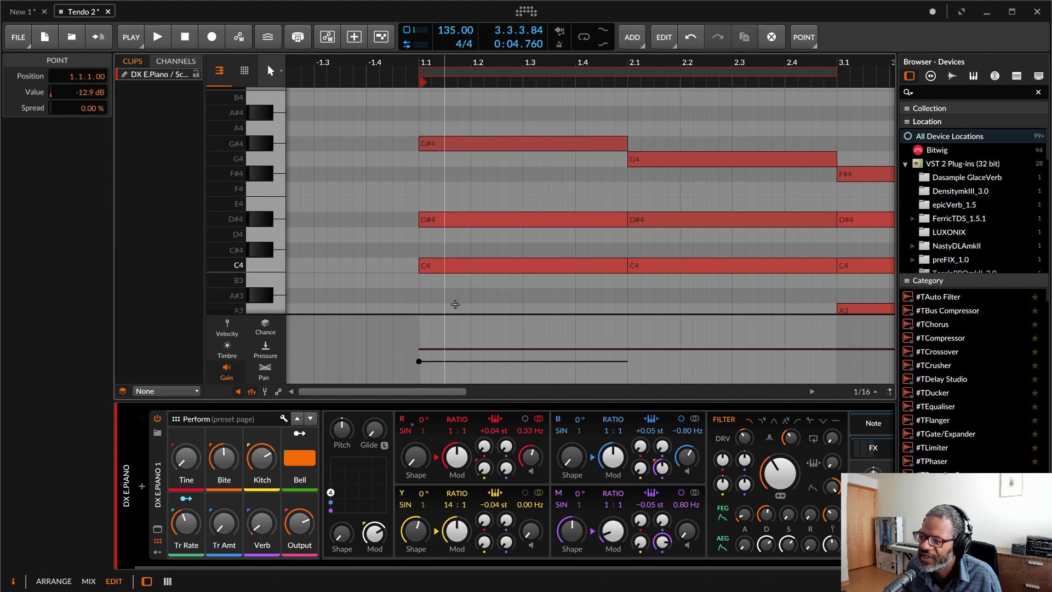
mouse_move(445, 145)
left_mouse_down()
mouse_move(478, 145)
mouse_move(449, 144)
left_mouse_up()
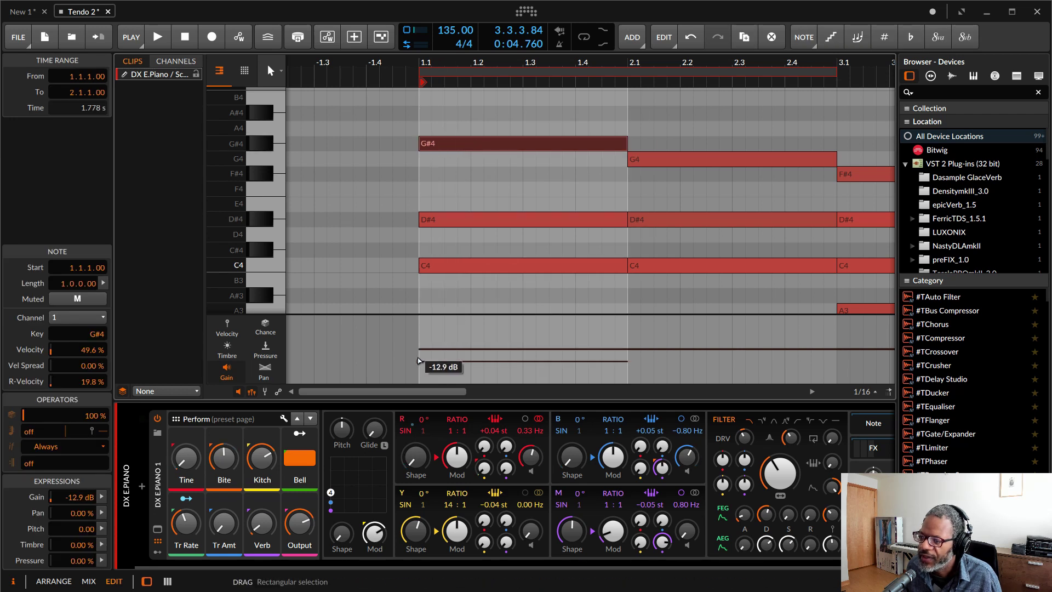
left_click_drag(421, 362, 497, 318)
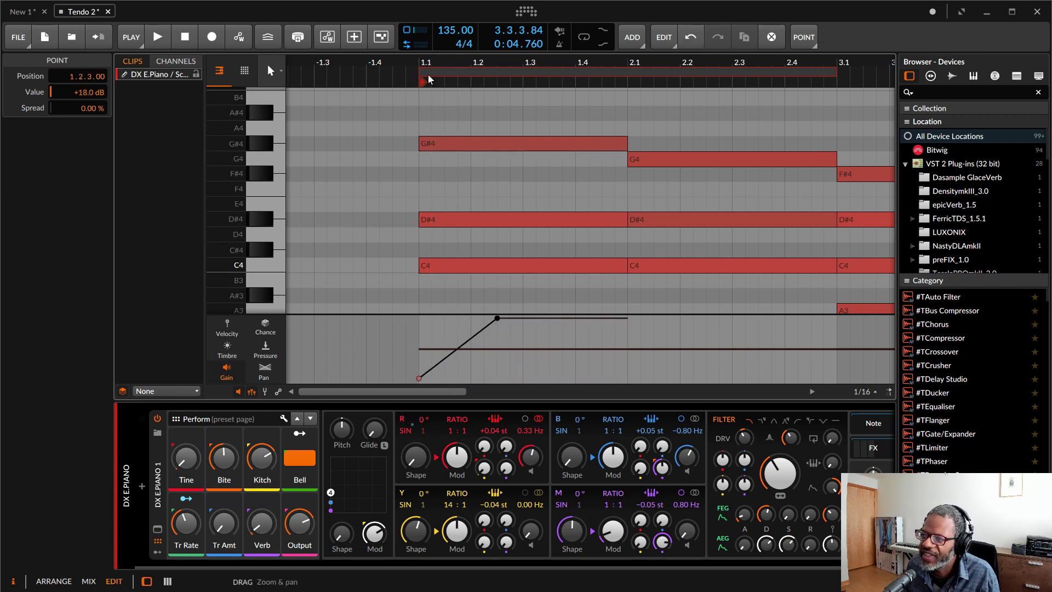
Play the loop to hear the gain ramp, and set the ramp's end point to +5.9 dB.
key("space")
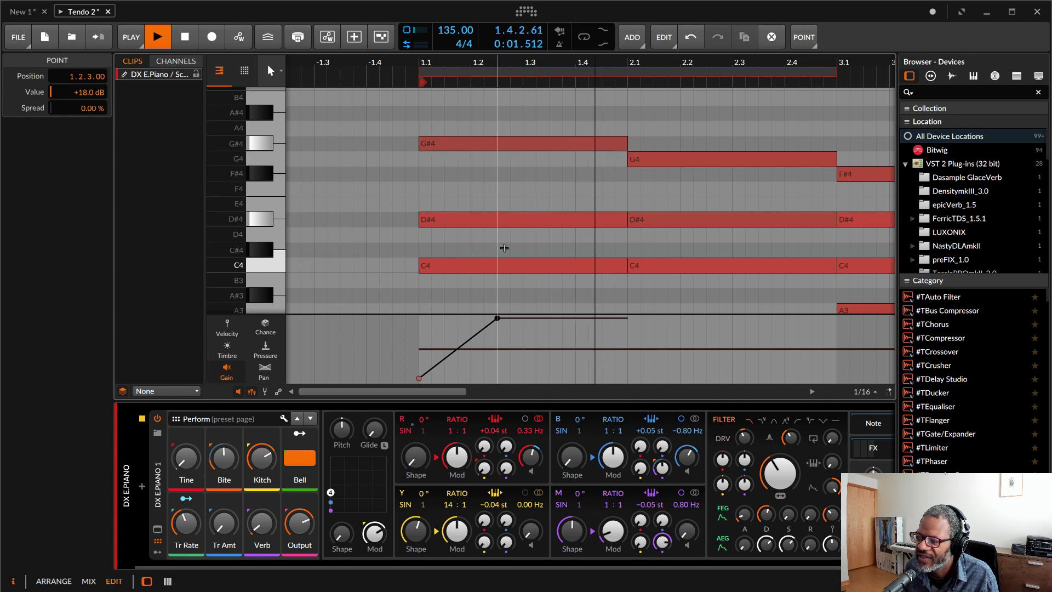
key("space")
left_click_drag(497, 318, 497, 341)
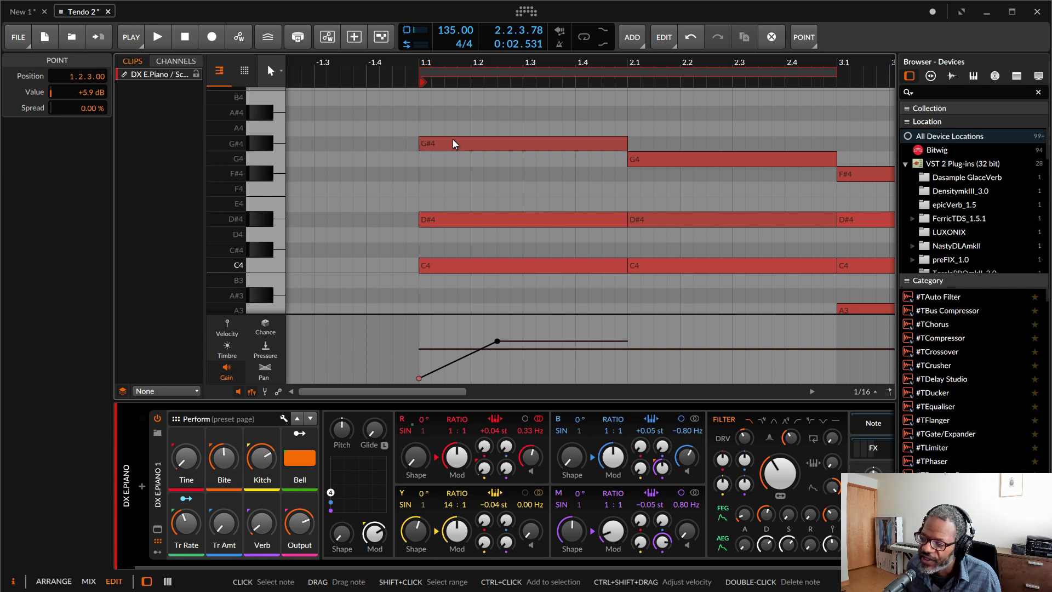
Draw a rising Pan expression on bar 1's G#4 note, reaching 91.2 % at 1.4.4.00, and audition it.
left_click(264, 375)
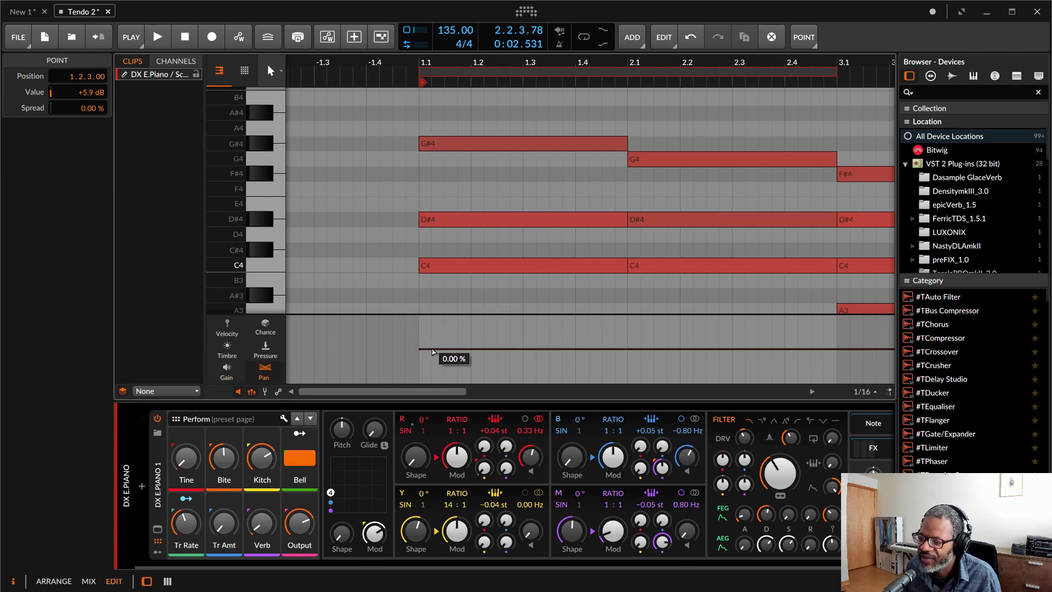
left_click(461, 145)
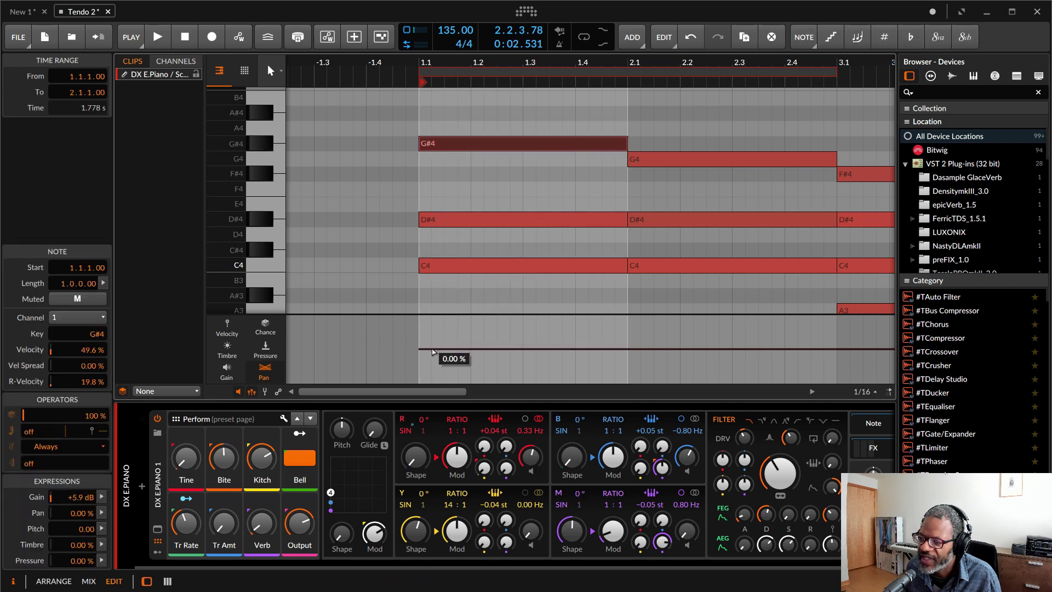
left_click_drag(433, 352, 615, 323)
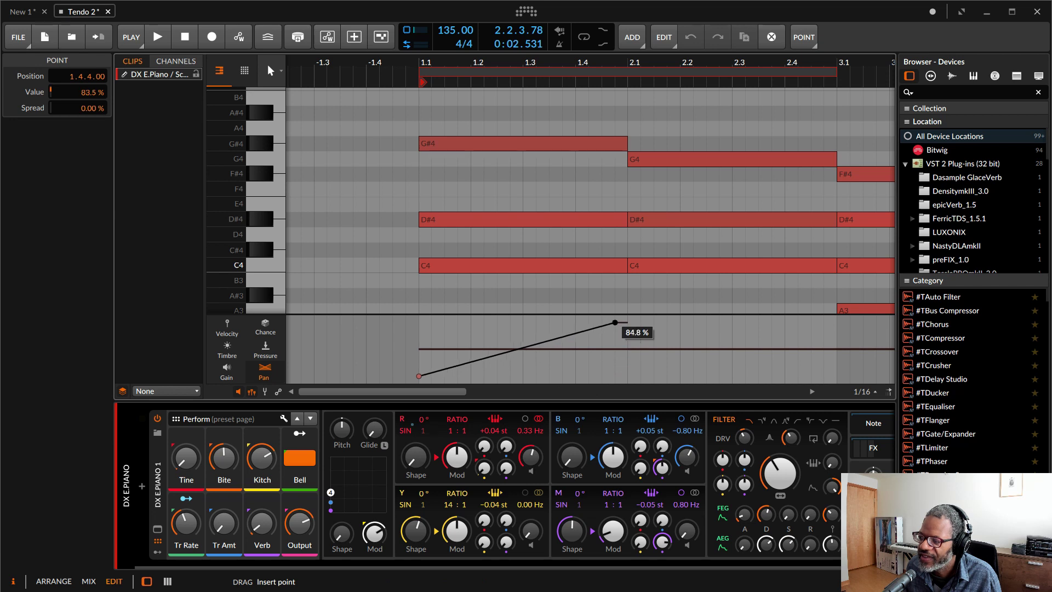
key("space")
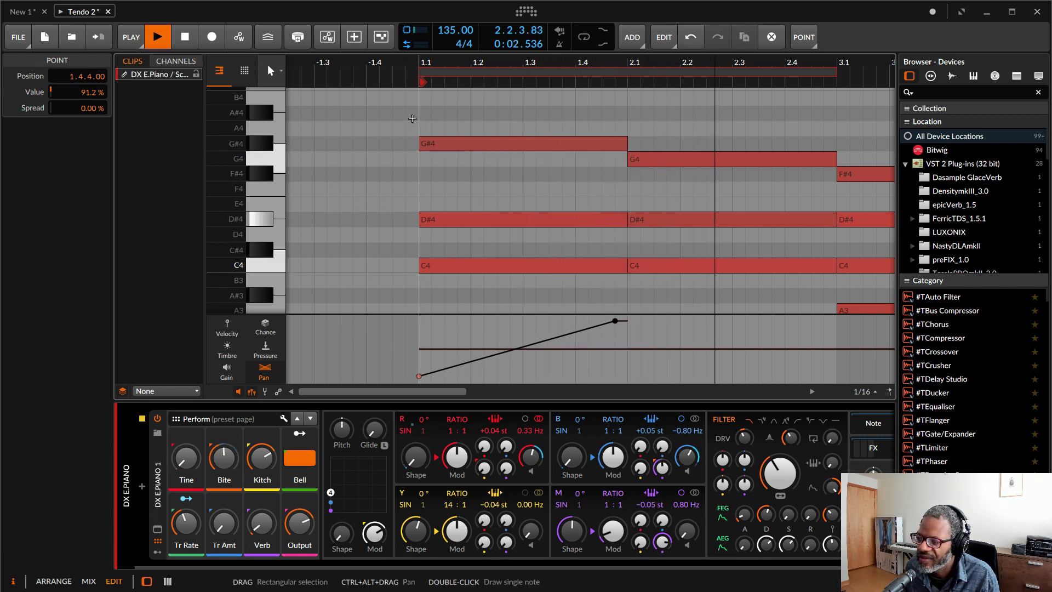
key("space")
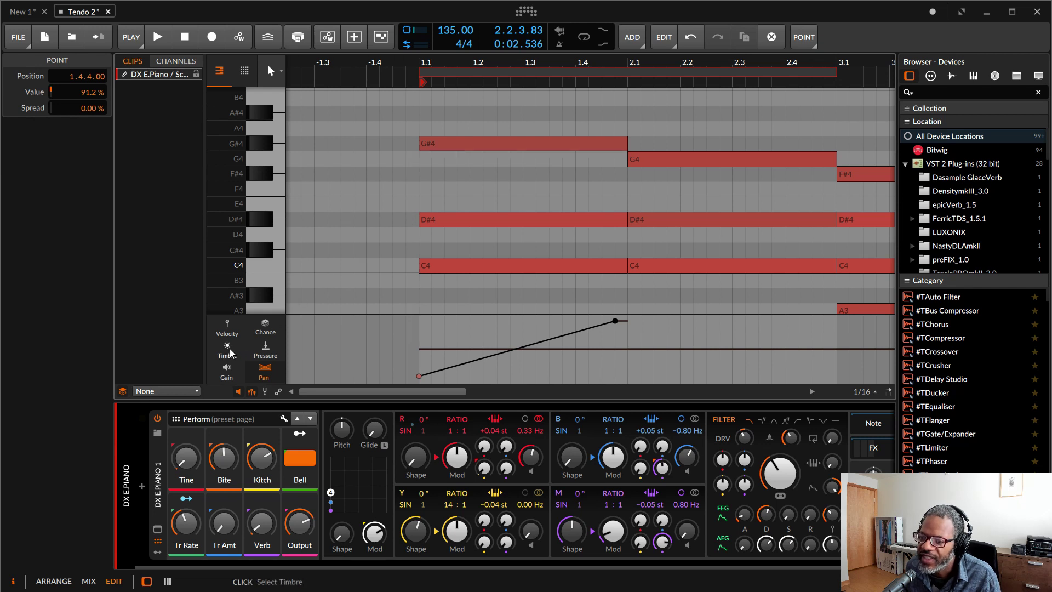
Display the Pressure expressions for the G#4 note in bar 1.
left_click(266, 353)
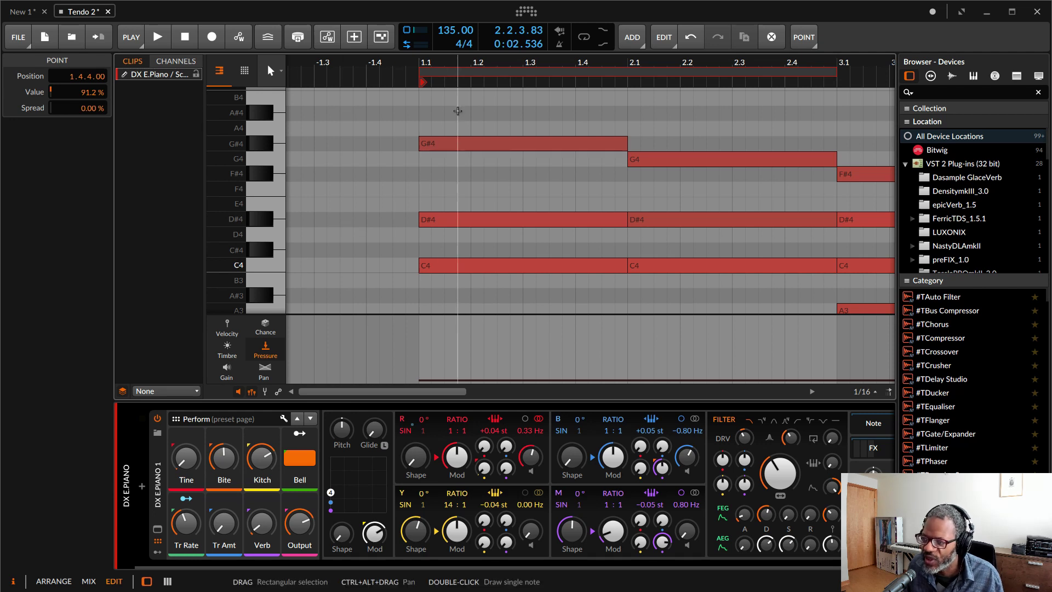
left_click(474, 144)
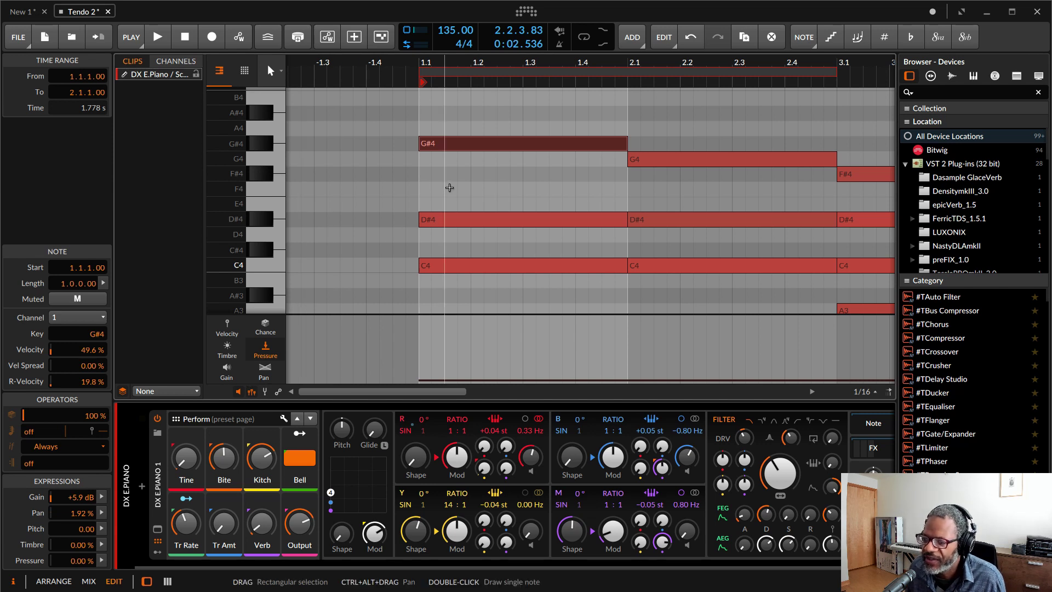
Select all notes in bars 1 and 2 and open the Spread settings of their Pitch expression.
left_click(470, 115)
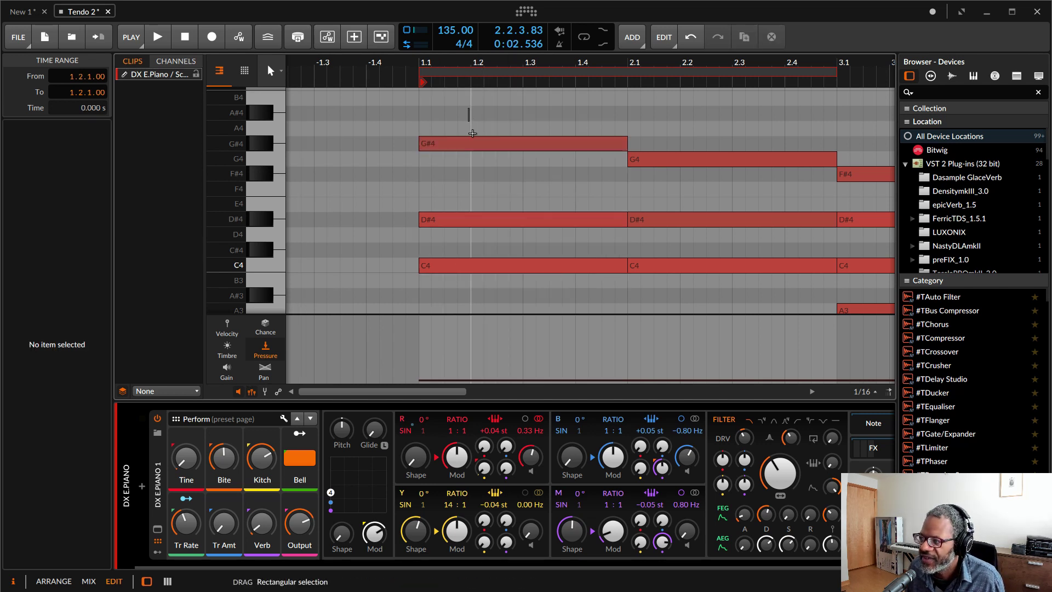
left_click_drag(469, 109, 734, 307)
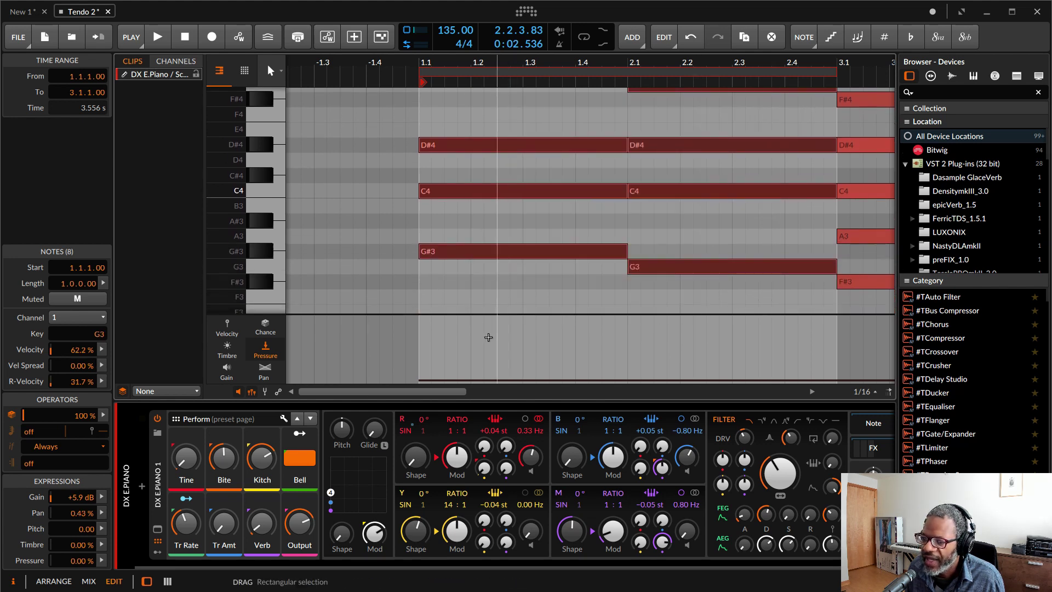
left_click(101, 528)
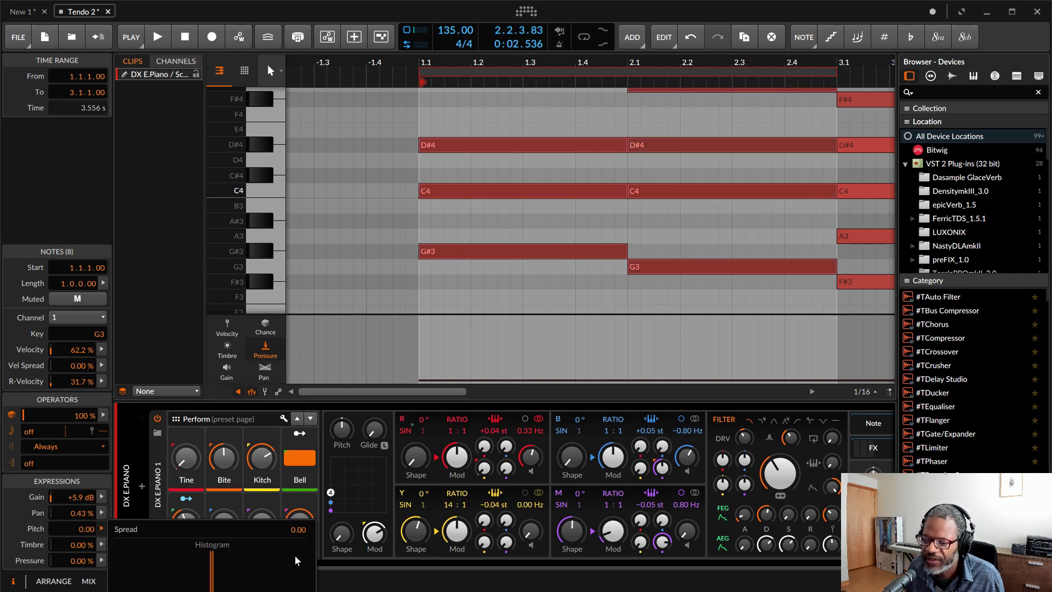
Try a Pitch offset of 0.10 on the selected notes, play the loop, and reset the Pitch to 0.00.
left_click_drag(82, 528, 82, 526)
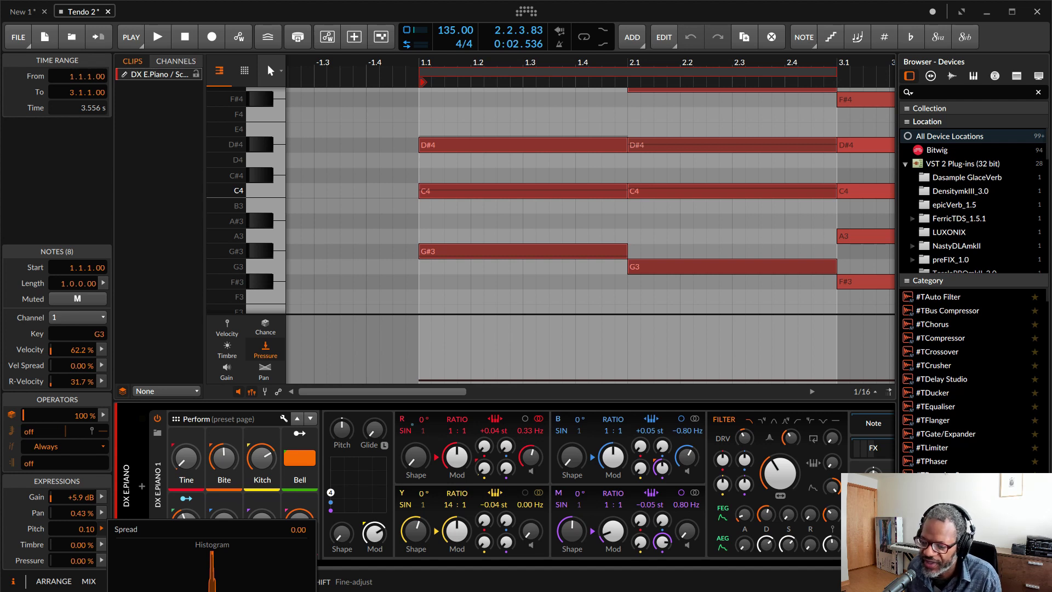
left_click_drag(82, 527, 82, 527)
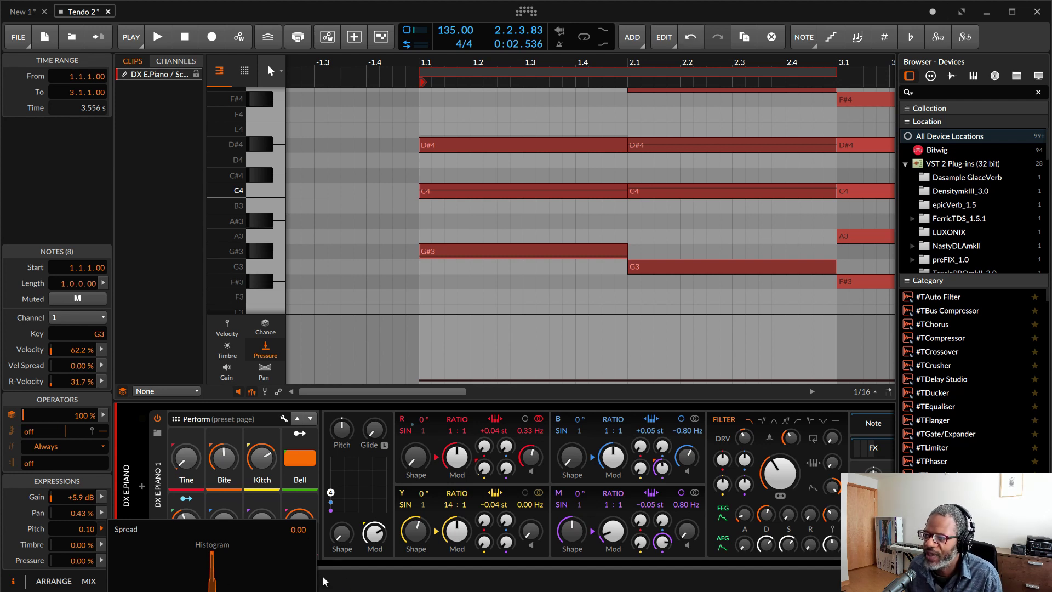
key("space")
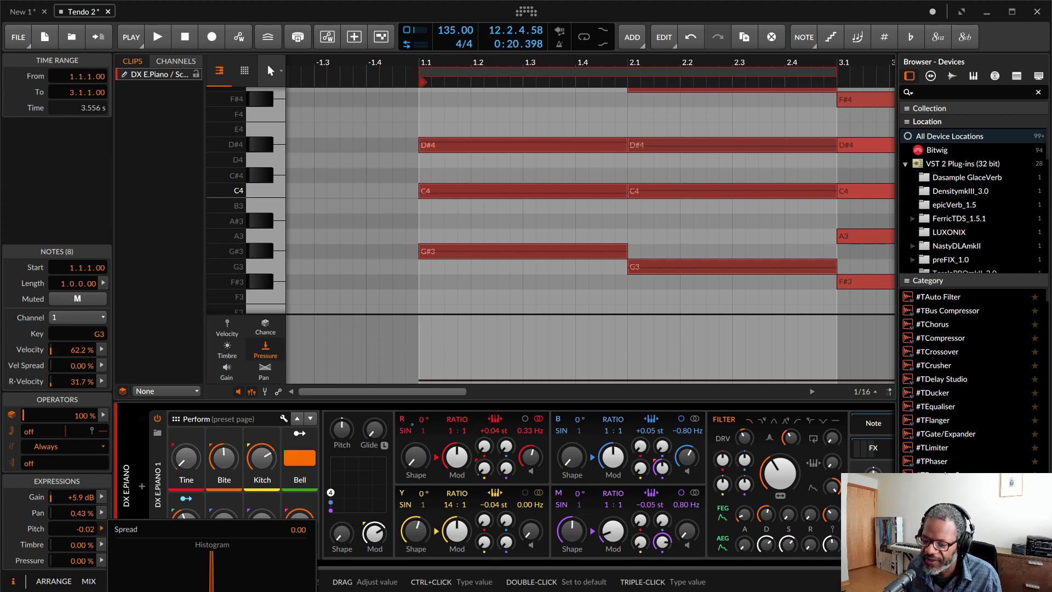
double_click(82, 529)
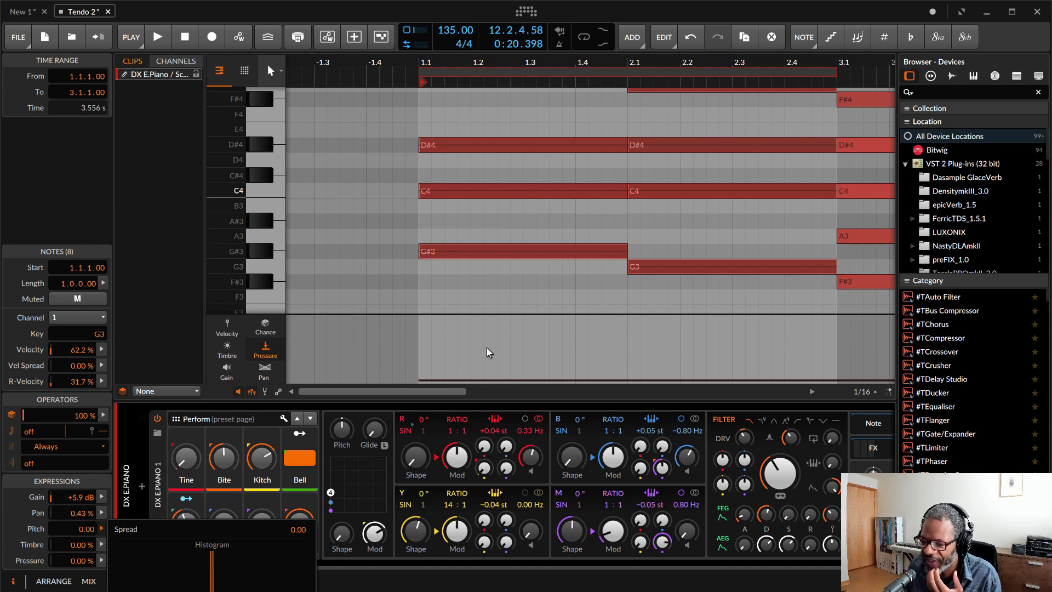
Set the Pitch Spread of the selected notes to 7.54 and play the loop to audition the randomized pitch.
left_click_drag(293, 530, 294, 518)
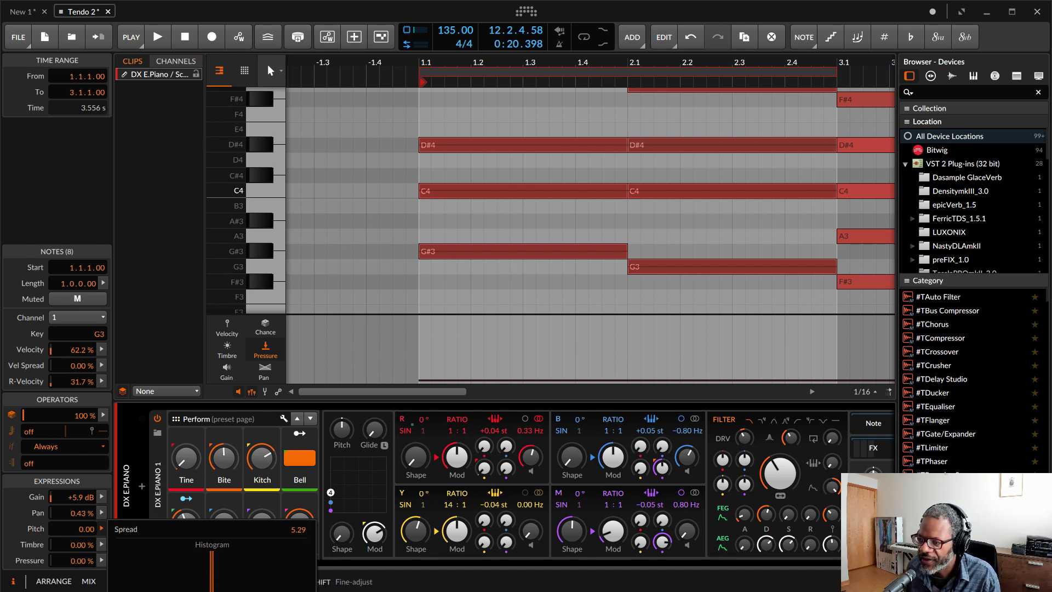
left_click_drag(294, 531, 294, 531)
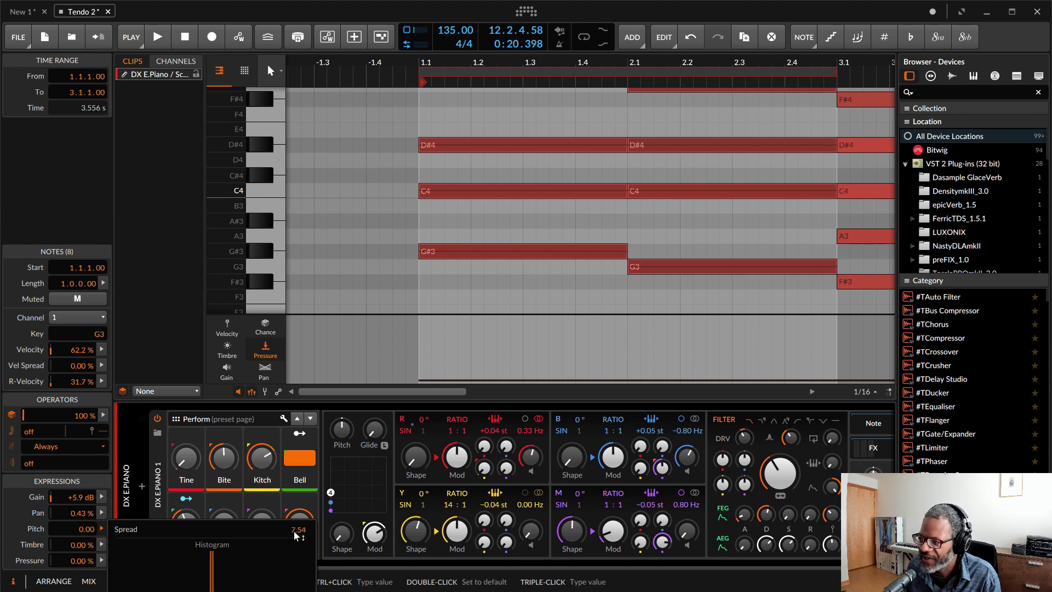
key("space")
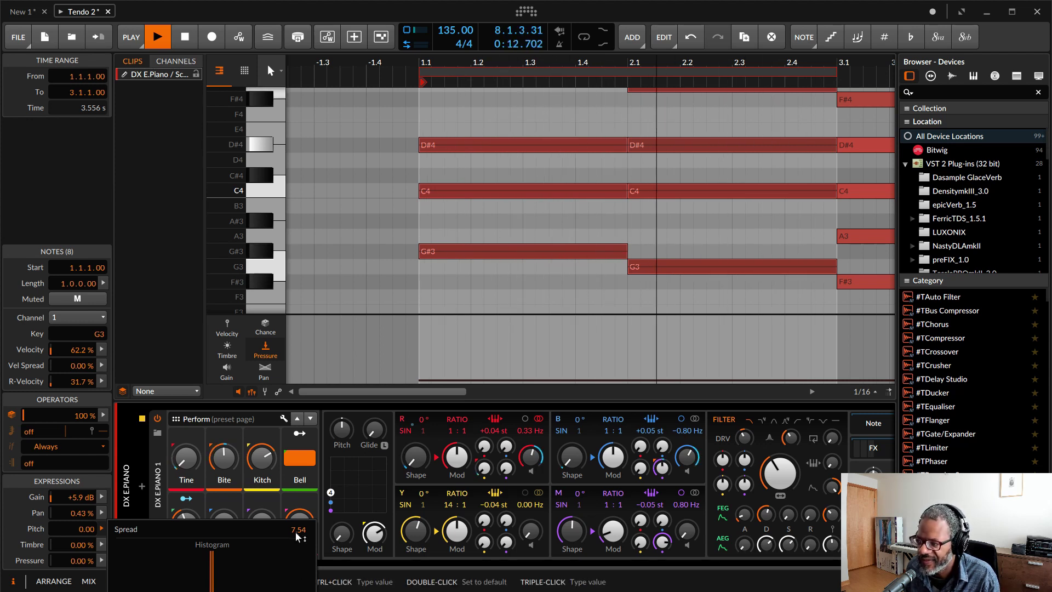
key("space")
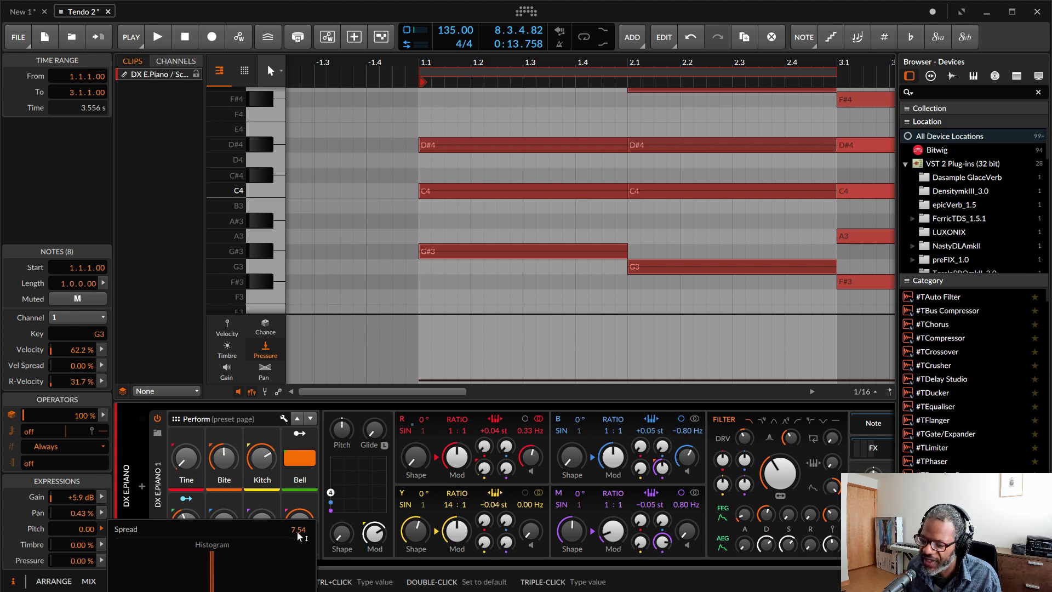
Reset the Pitch Spread of the selected notes to 0.00 and play the loop.
double_click(299, 529)
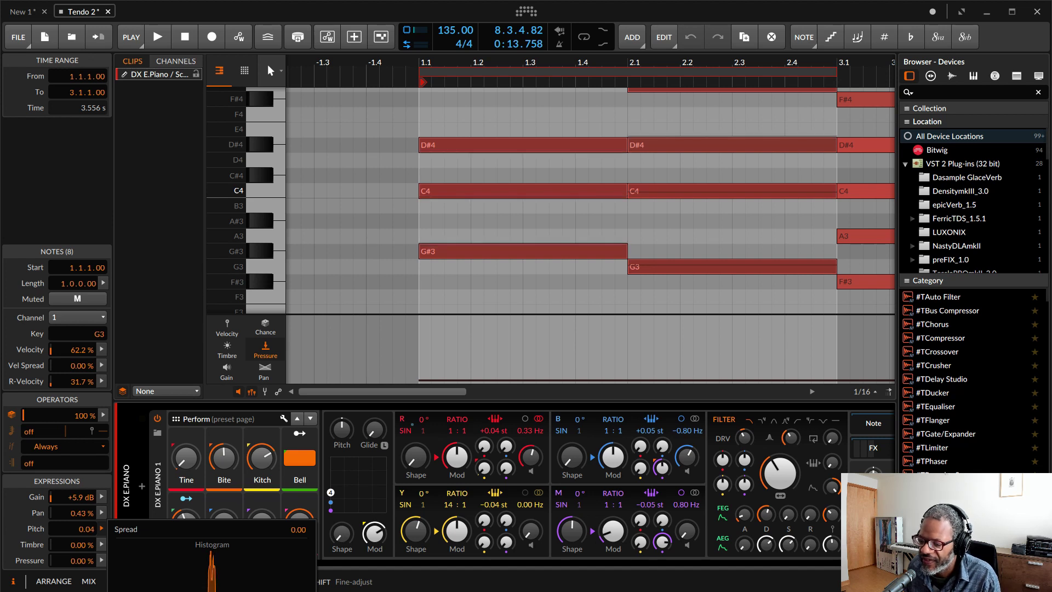
key("space")
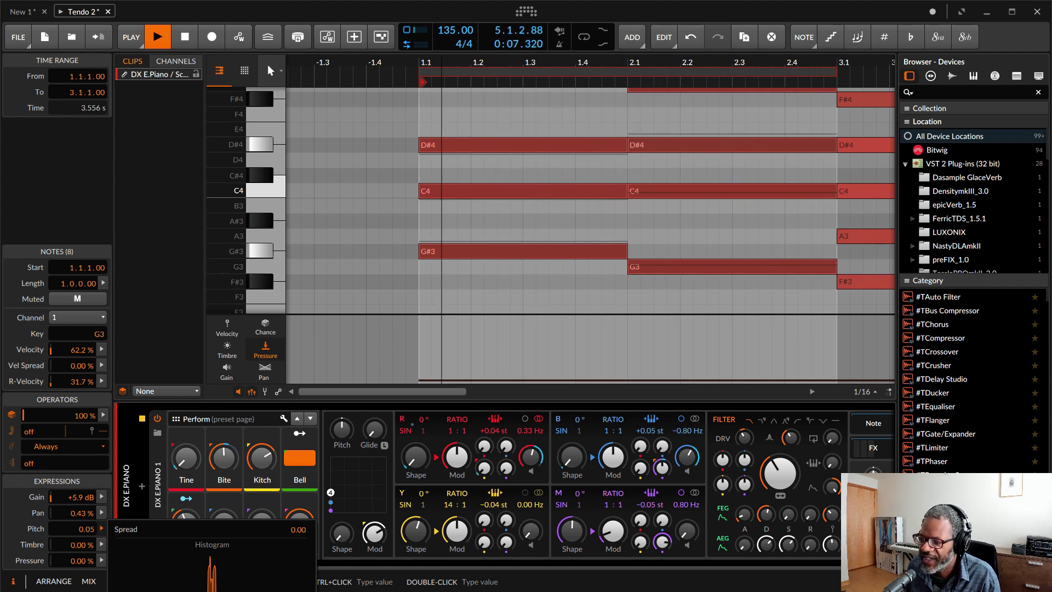
left_click(185, 38)
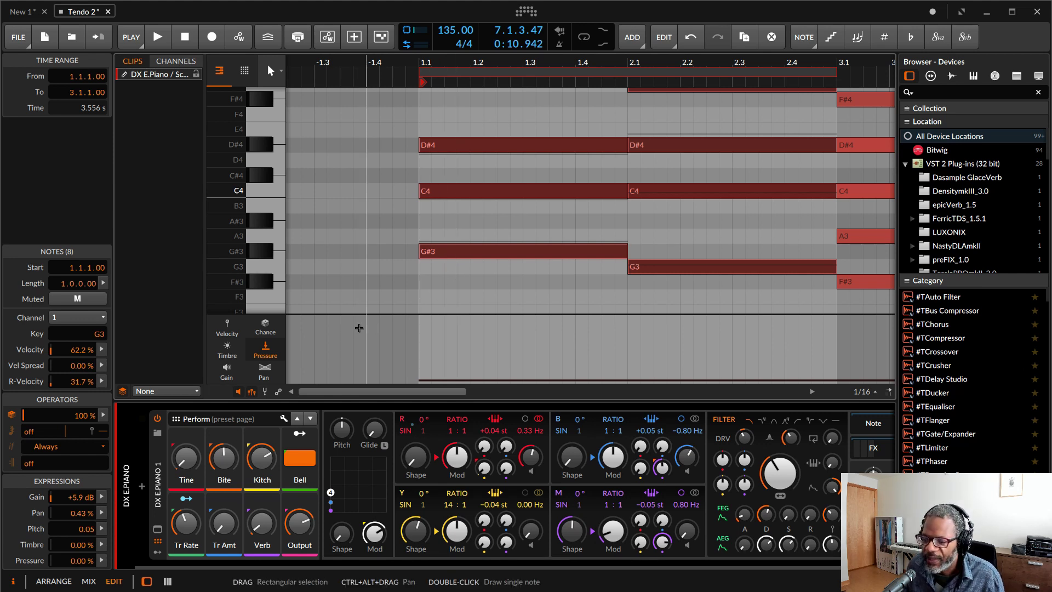
Undo the last pitch change on the selected notes and audition the loop.
key("ctrl+z")
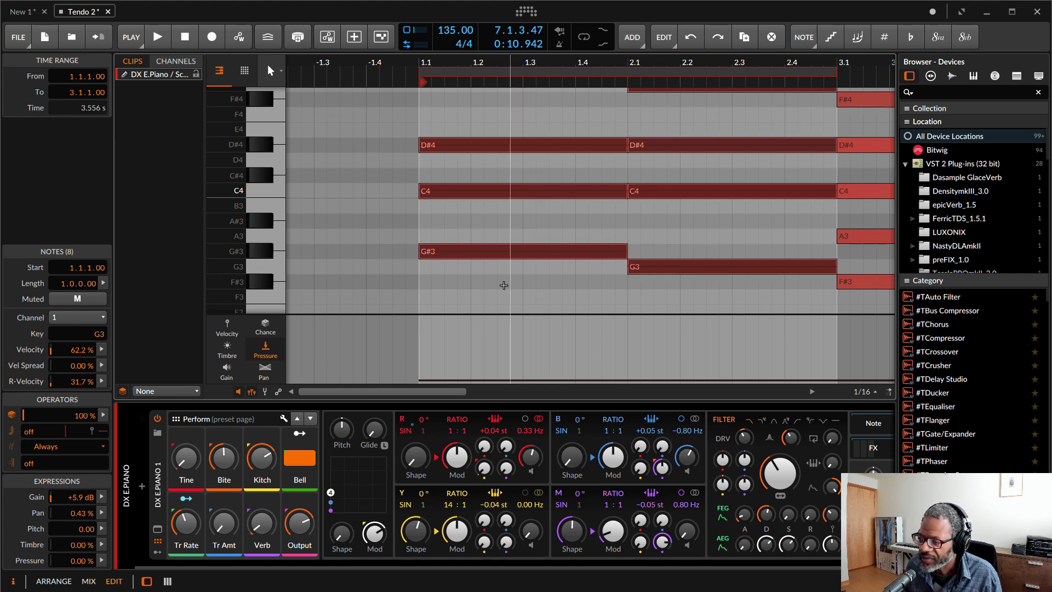
key("space")
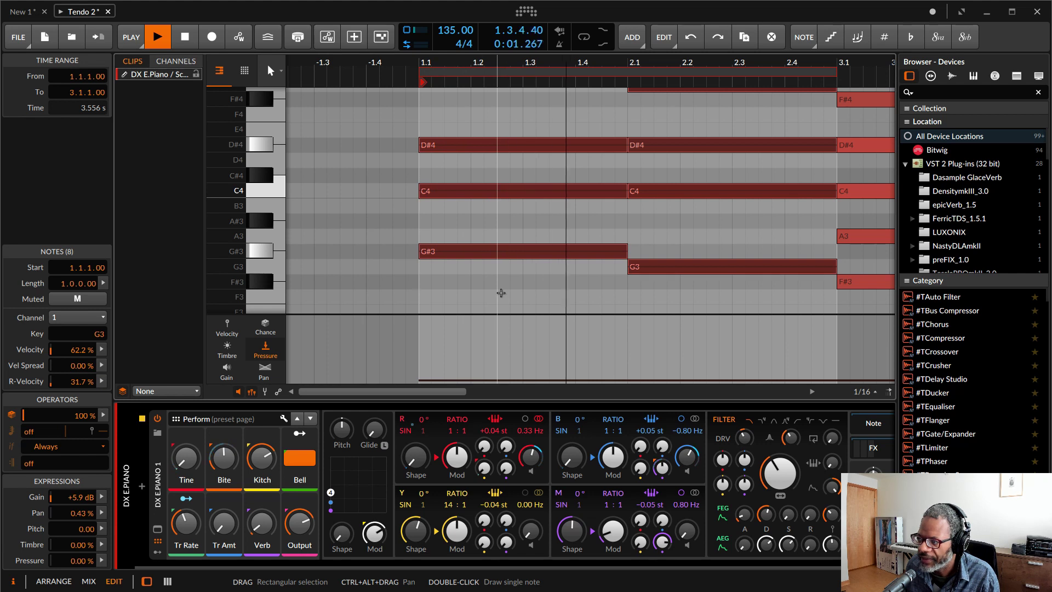
key("space")
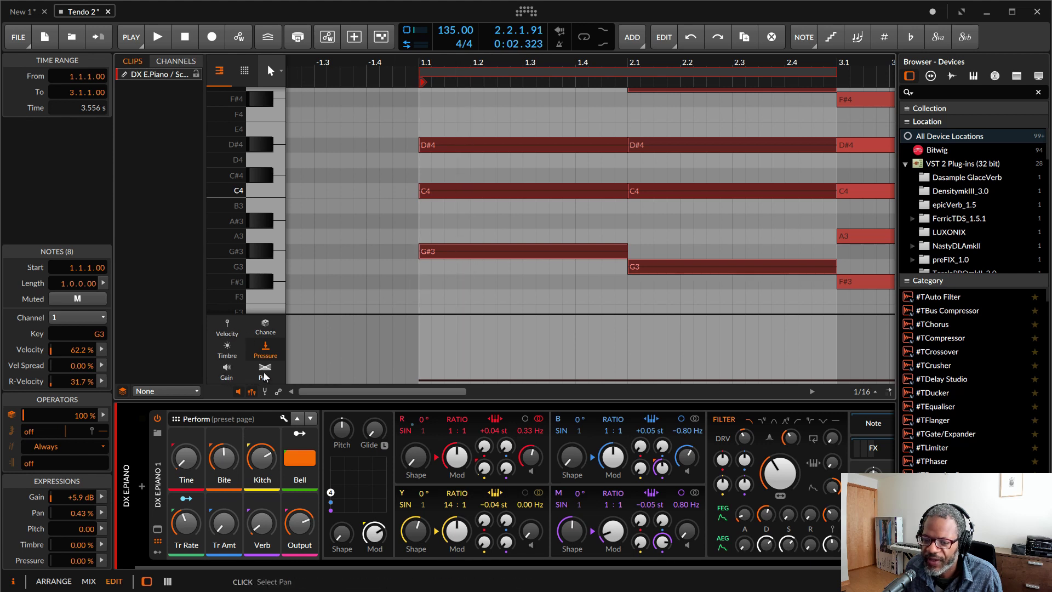
Show the Velocity, Timbre, Pressure and Chance lanes one after another for the selected notes.
left_click(225, 333)
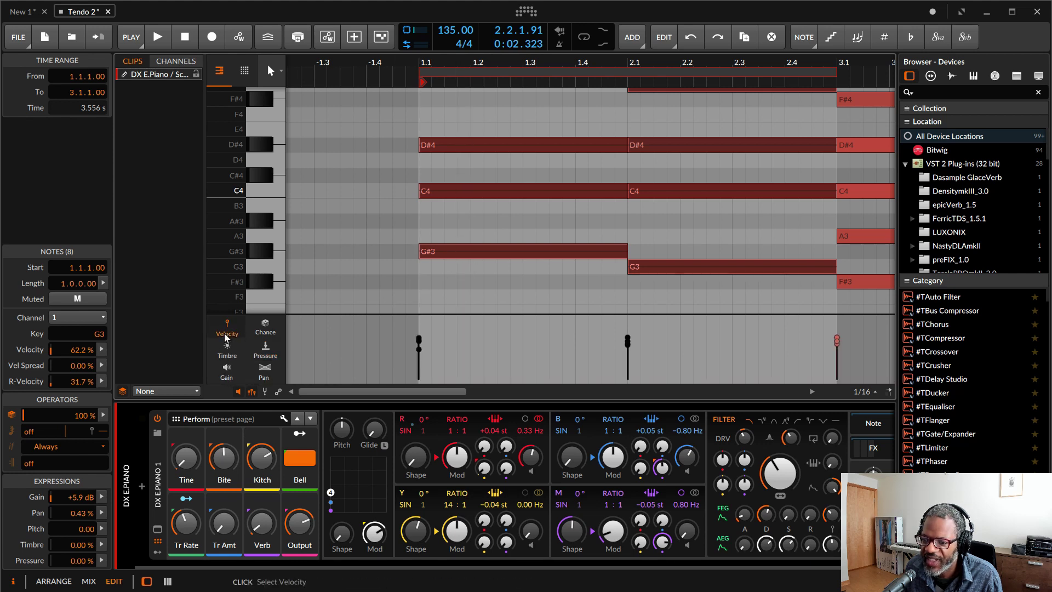
left_click(232, 355)
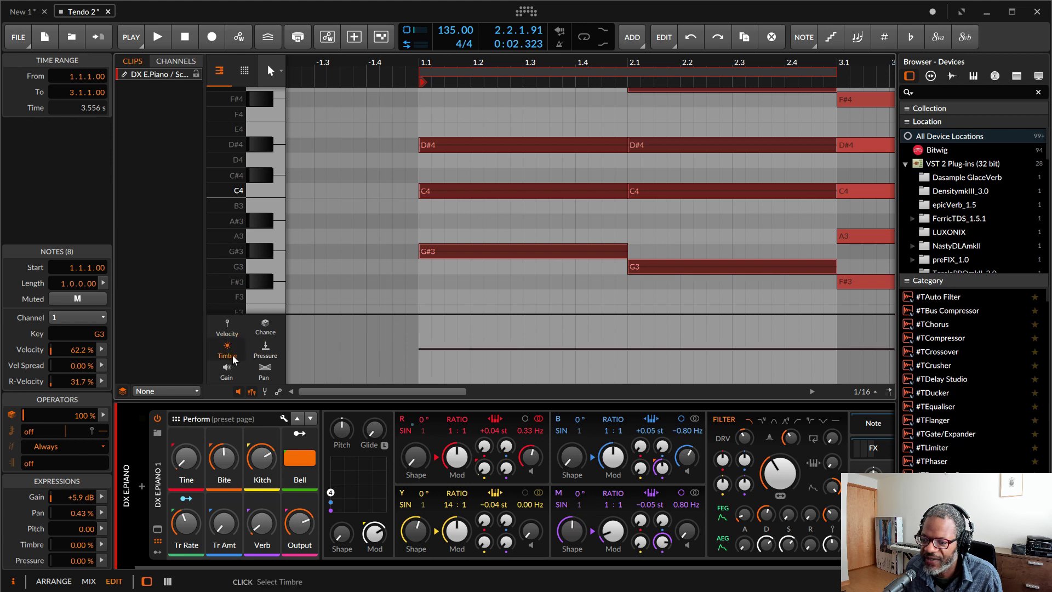
left_click(270, 348)
left_click(267, 329)
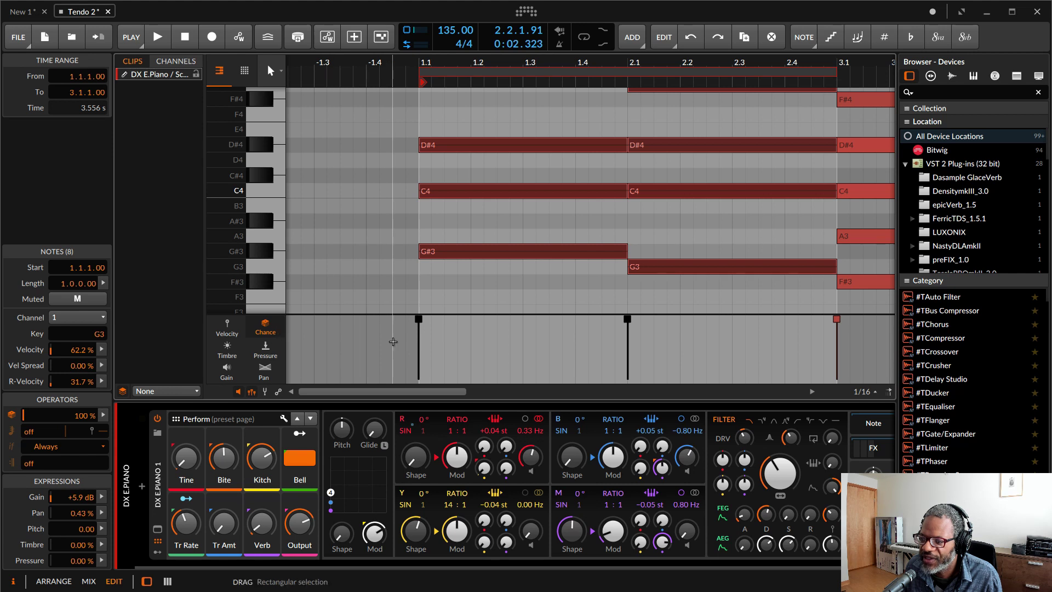
Try a Chance of 49.1% on the selected notes, play the loop, and reset the Chance to 100%.
left_click_drag(420, 319, 420, 351)
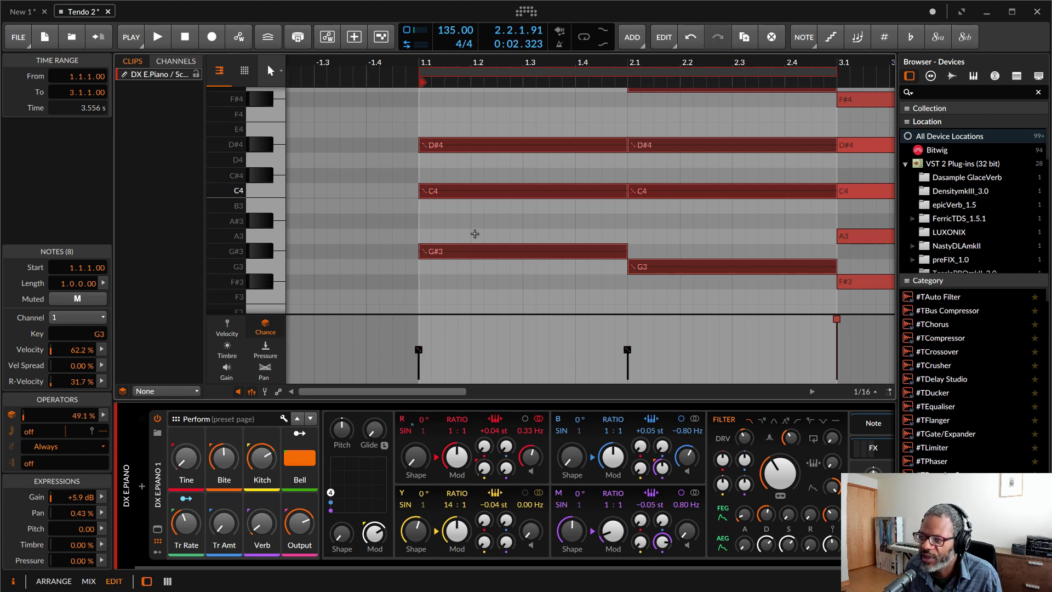
key("space")
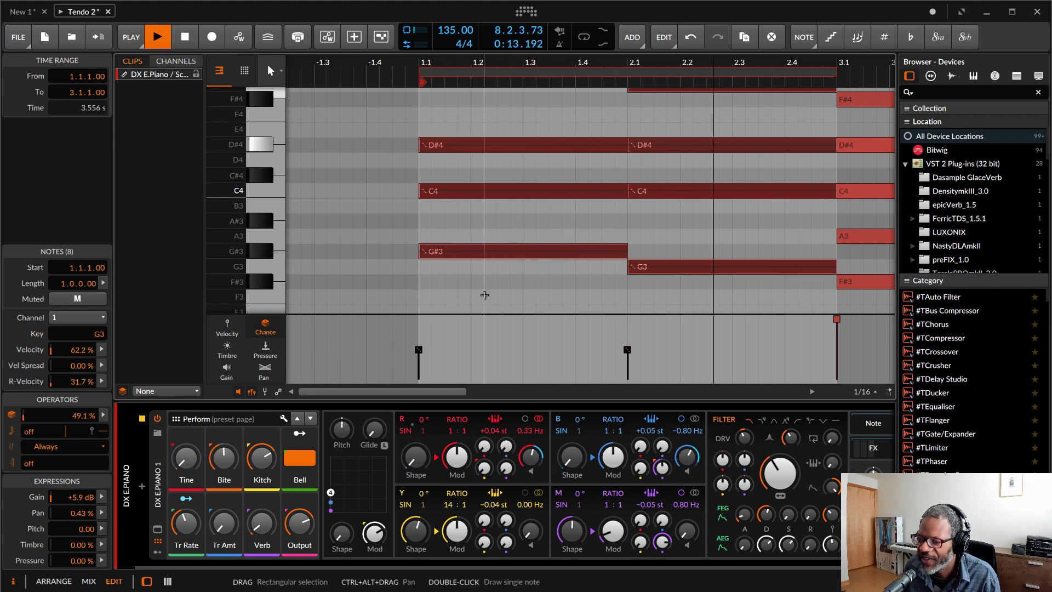
key("space")
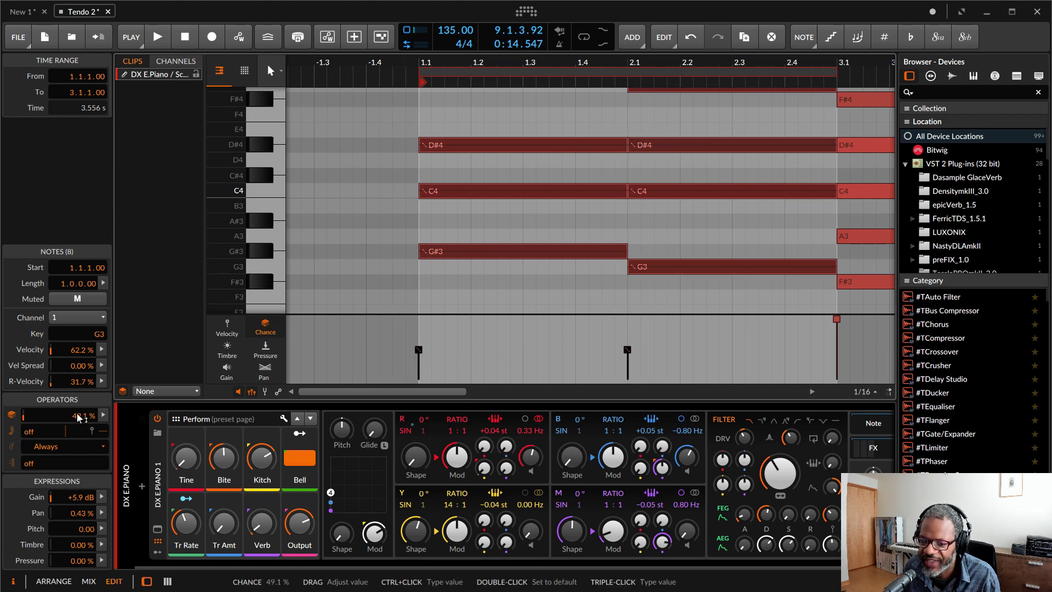
left_click_drag(34, 419, 34, 400)
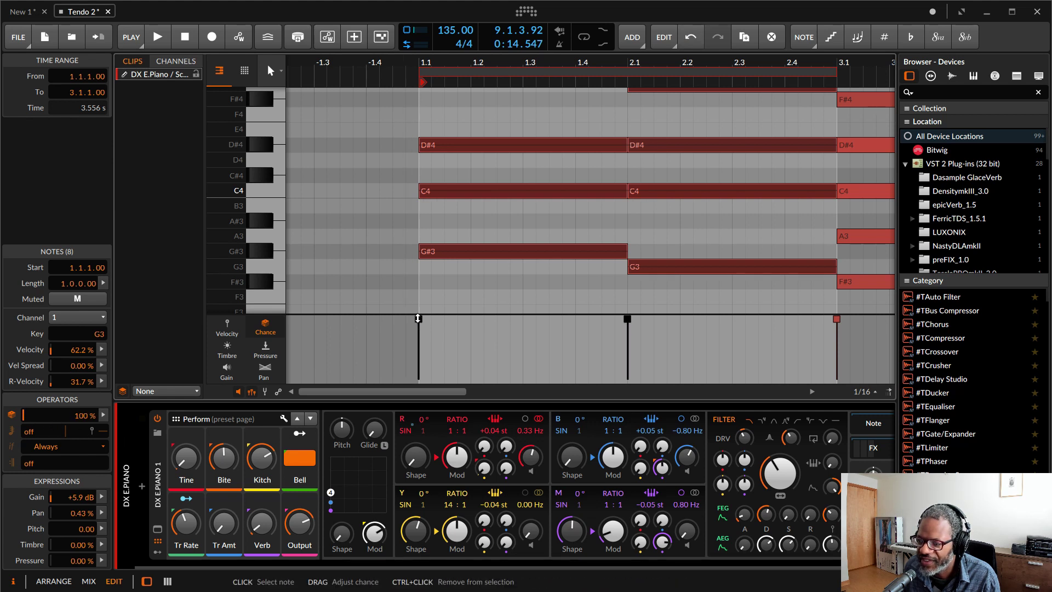
Set the Chance of all notes in bars 1 and 2 to 43.9% and play the loop.
left_click_drag(523, 300, 704, 90)
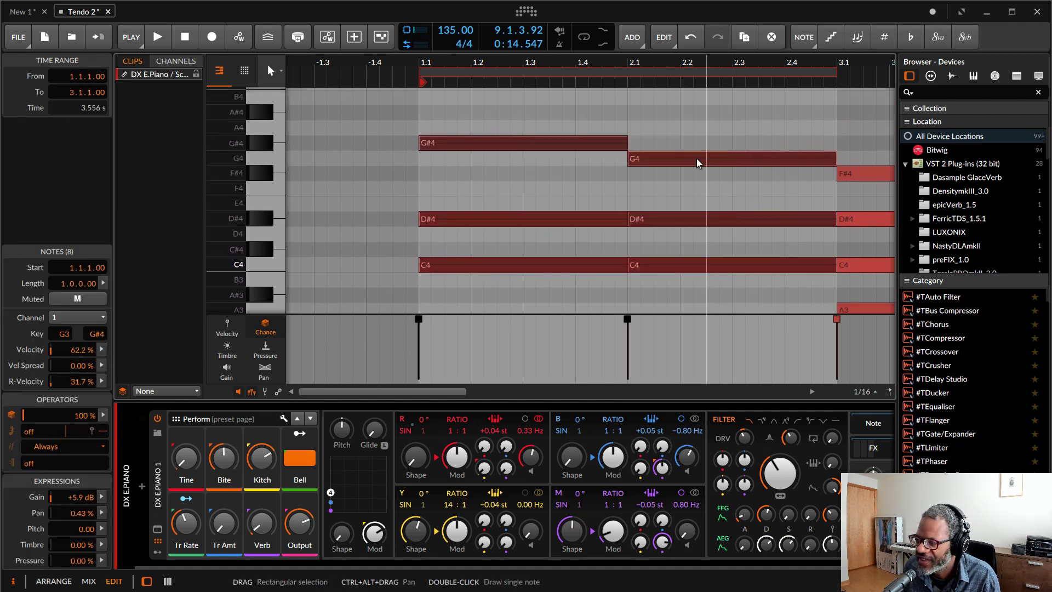
mouse_move(417, 322)
left_mouse_down()
mouse_move(419, 362)
mouse_move(418, 319)
left_mouse_up()
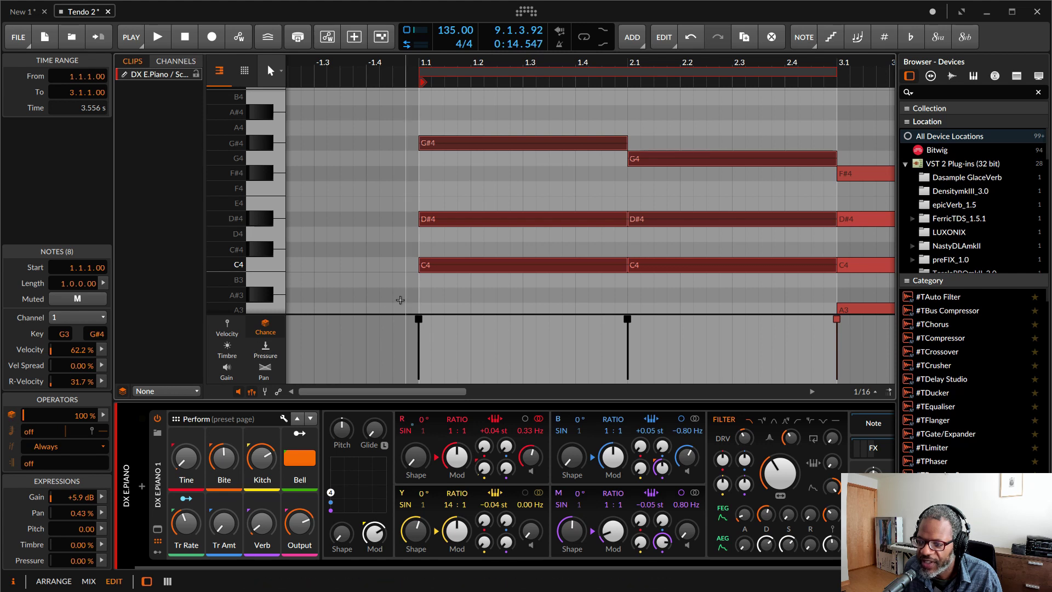
left_click_drag(419, 319, 416, 357)
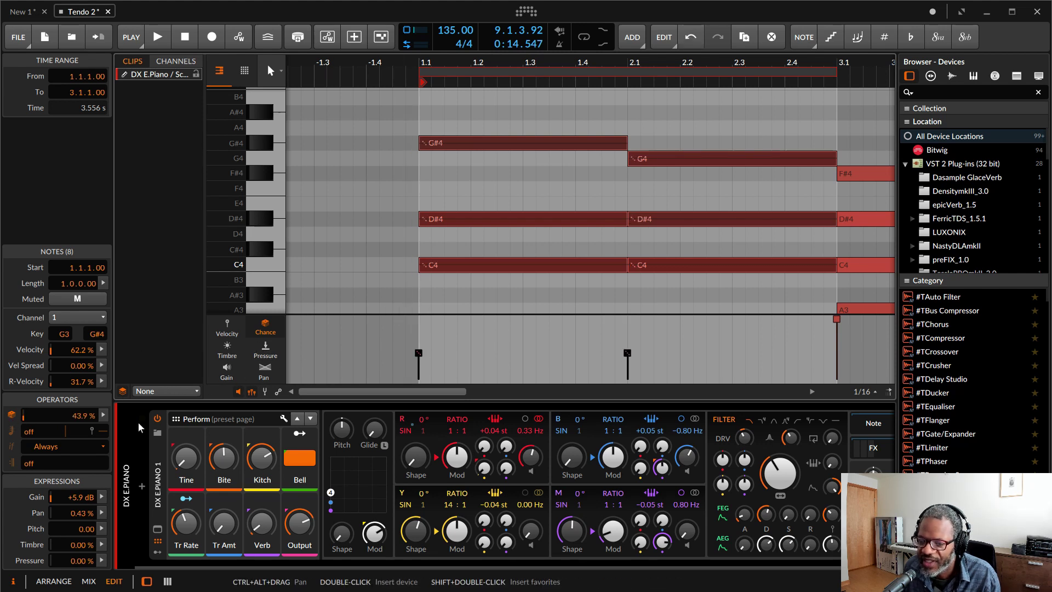
key("space")
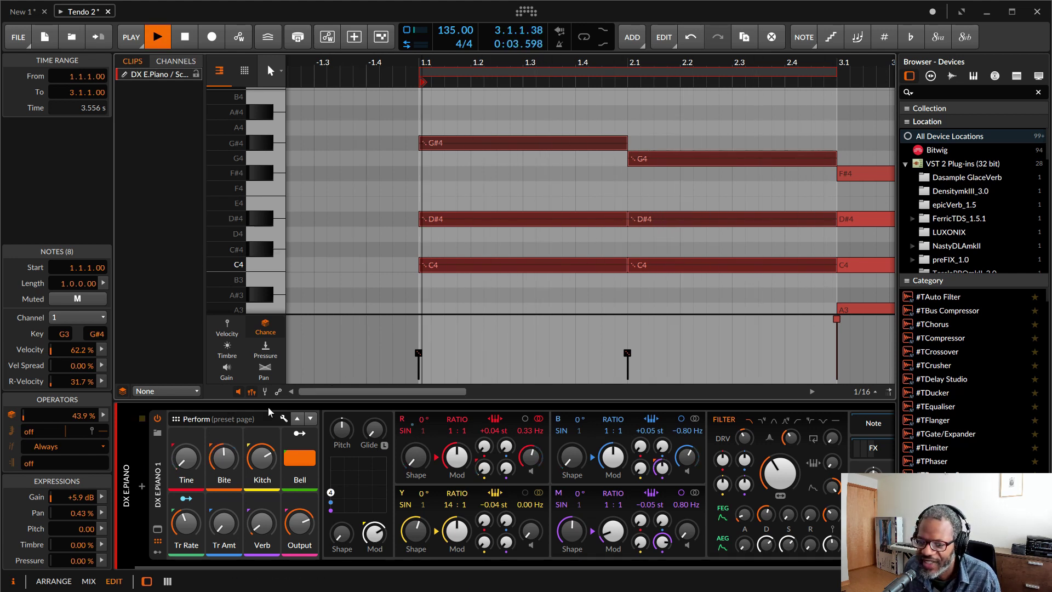
Disable the Chance operator, try a value of 62.3%, and re-enable it at 100%.
left_click(10, 416)
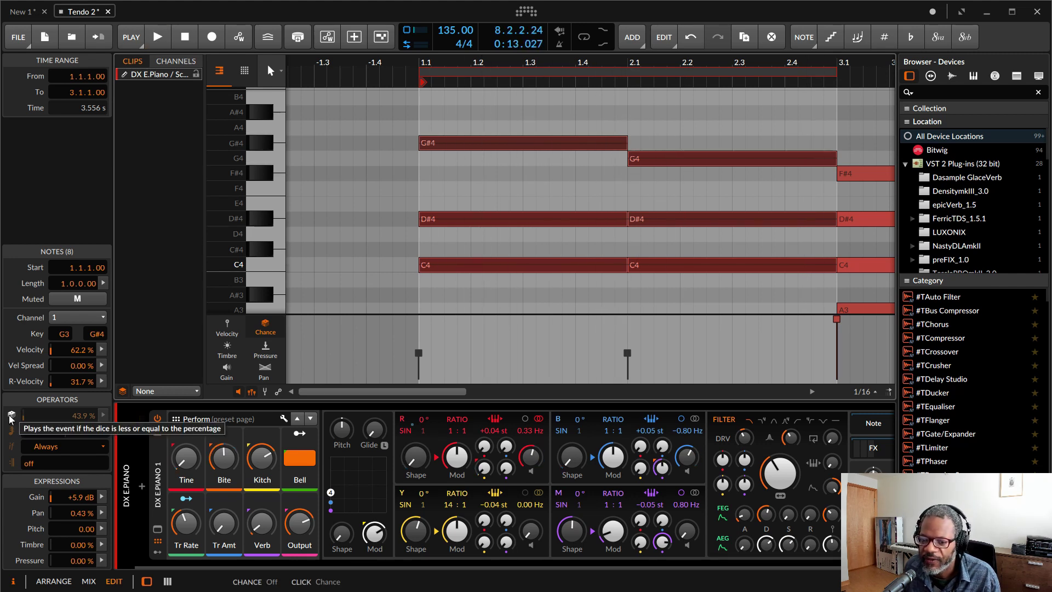
left_click_drag(54, 416, 54, 396)
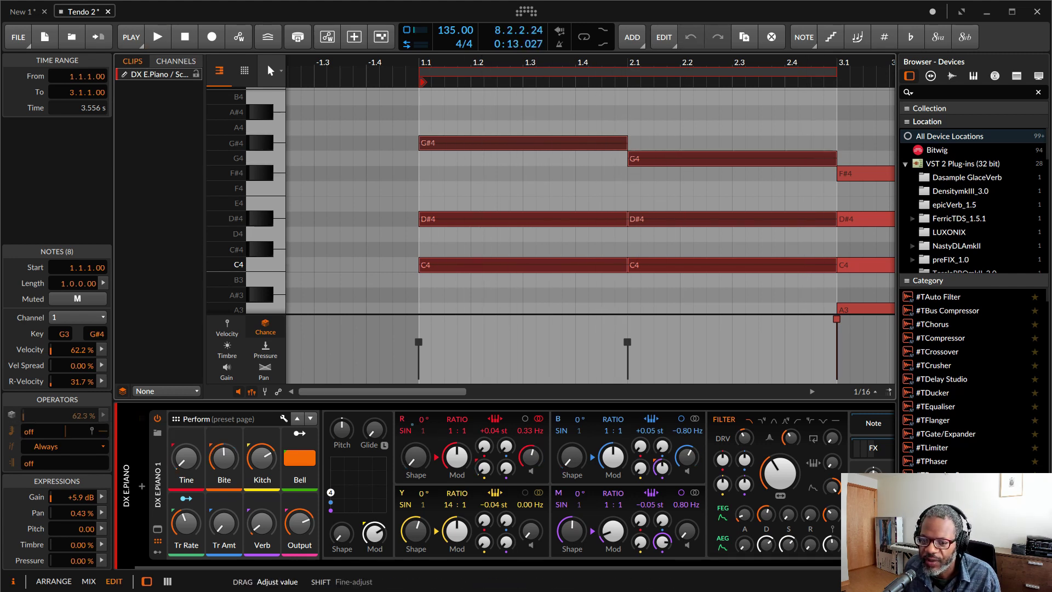
left_click(11, 415)
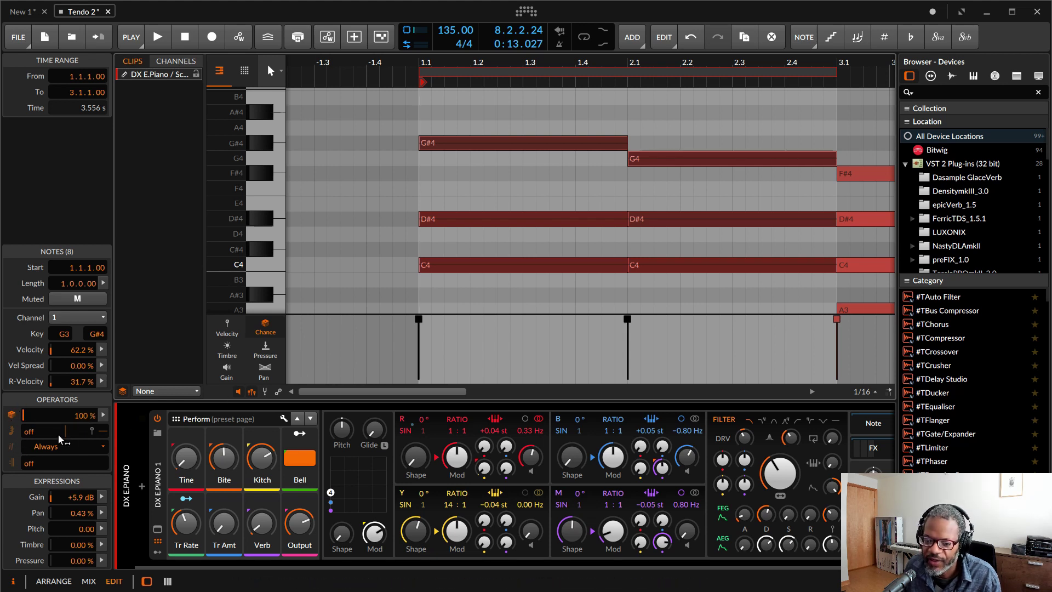
left_click(11, 433)
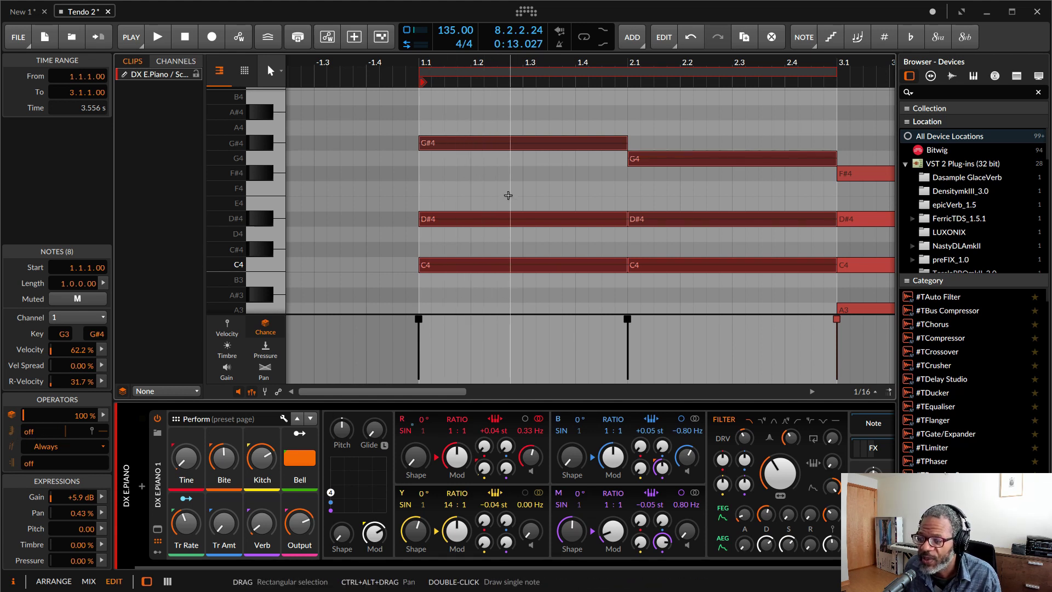
Slice the four chord notes of bar 1 in place on a straight 1/8 beat grid and play the result.
left_click(509, 198)
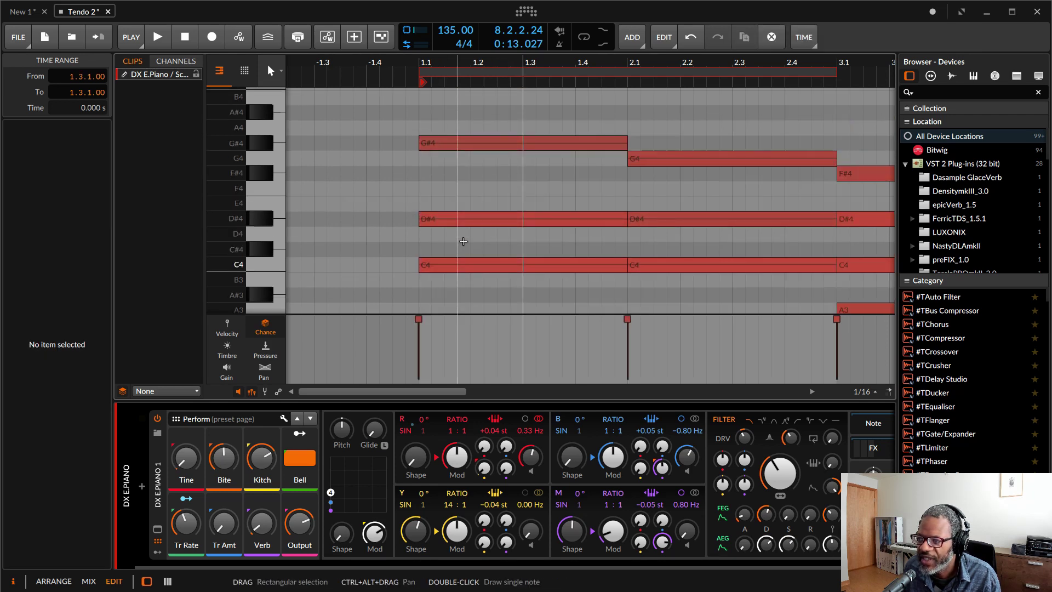
left_click_drag(410, 117, 625, 335)
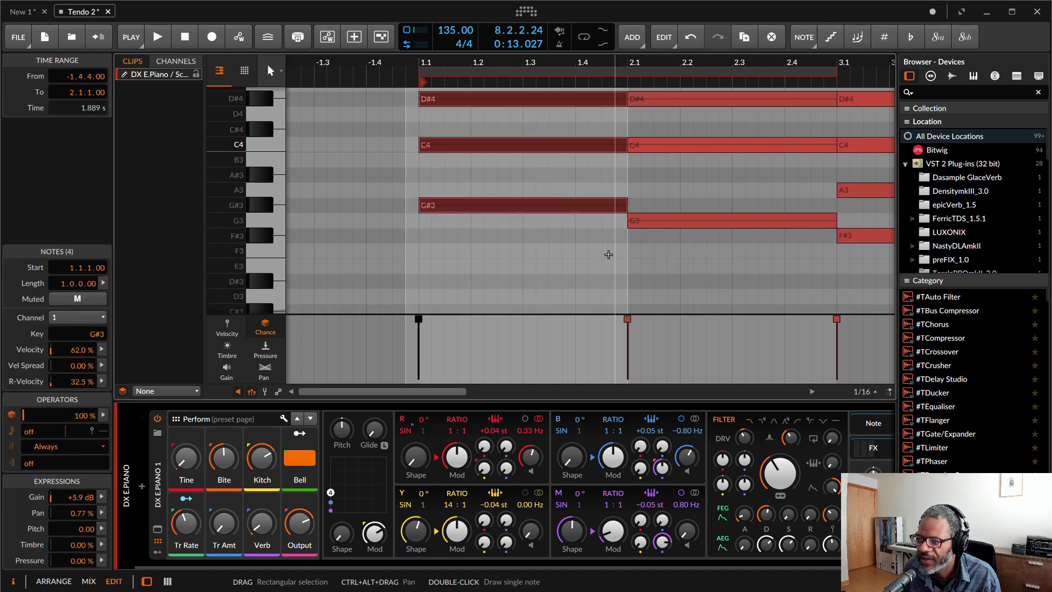
right_click(494, 203)
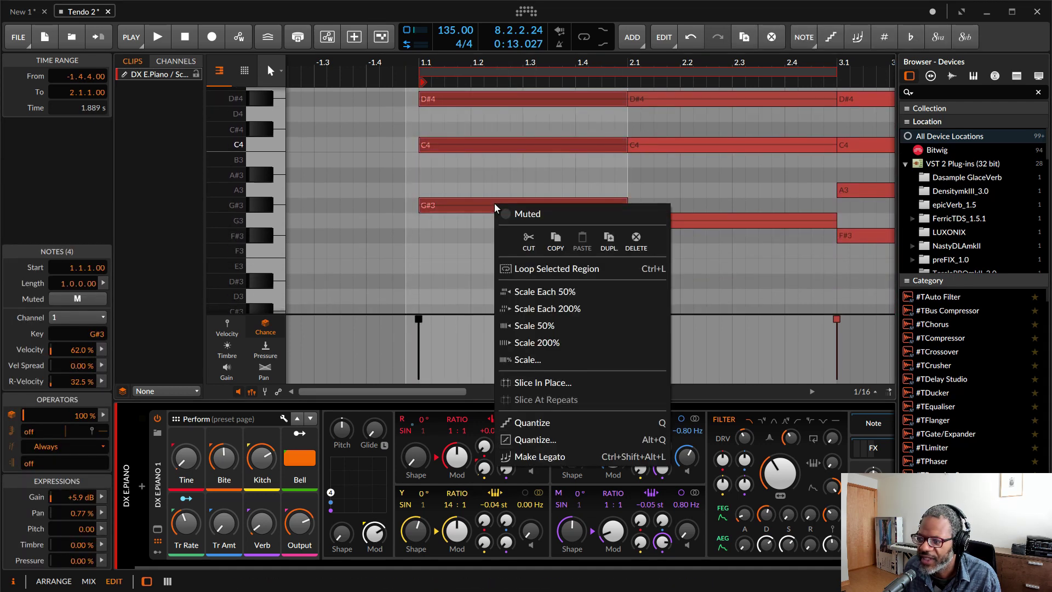
left_click(574, 381)
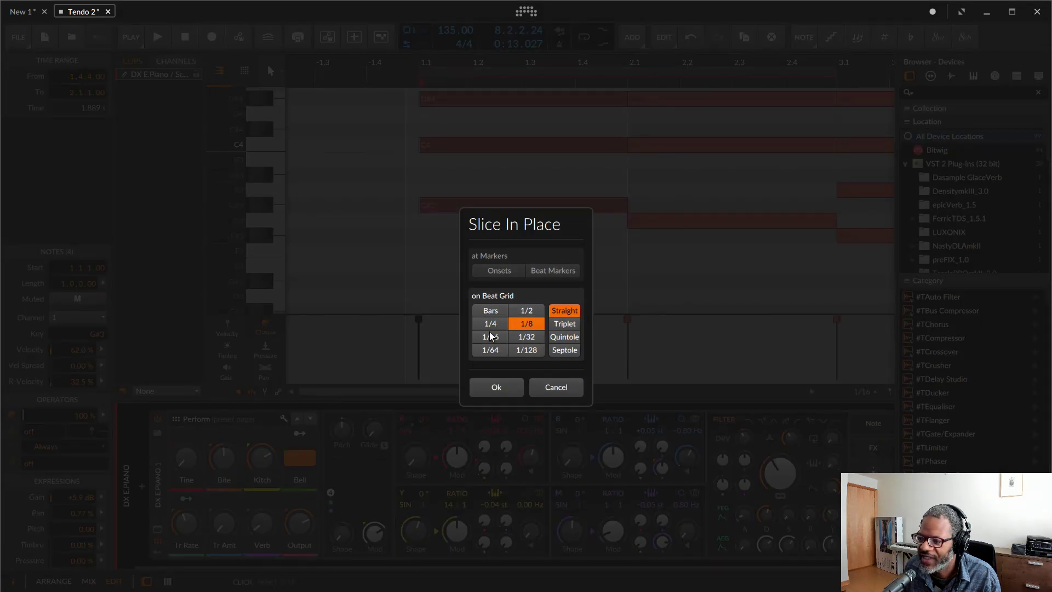
left_click(496, 387)
key("space")
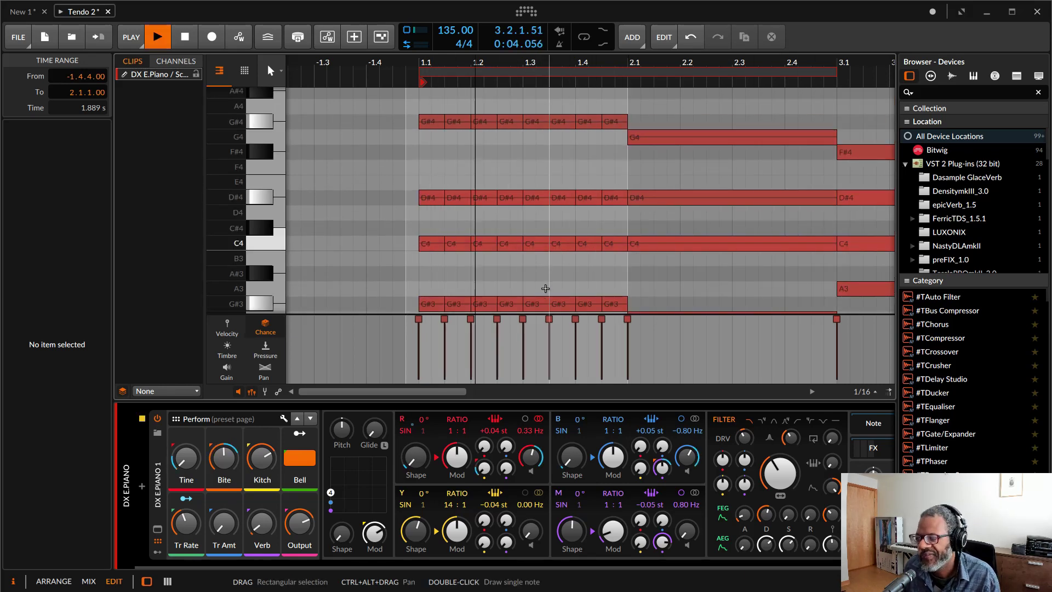
key("space")
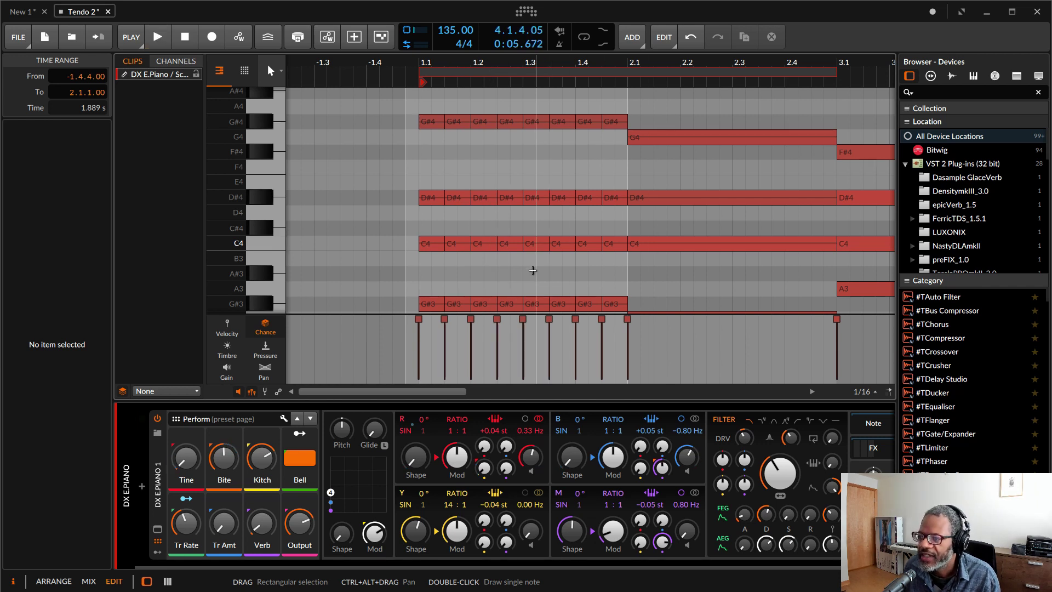
Try moving the chord slice at beat 1.2 down two semitones, play it, and undo the move.
left_click_drag(478, 106, 491, 287)
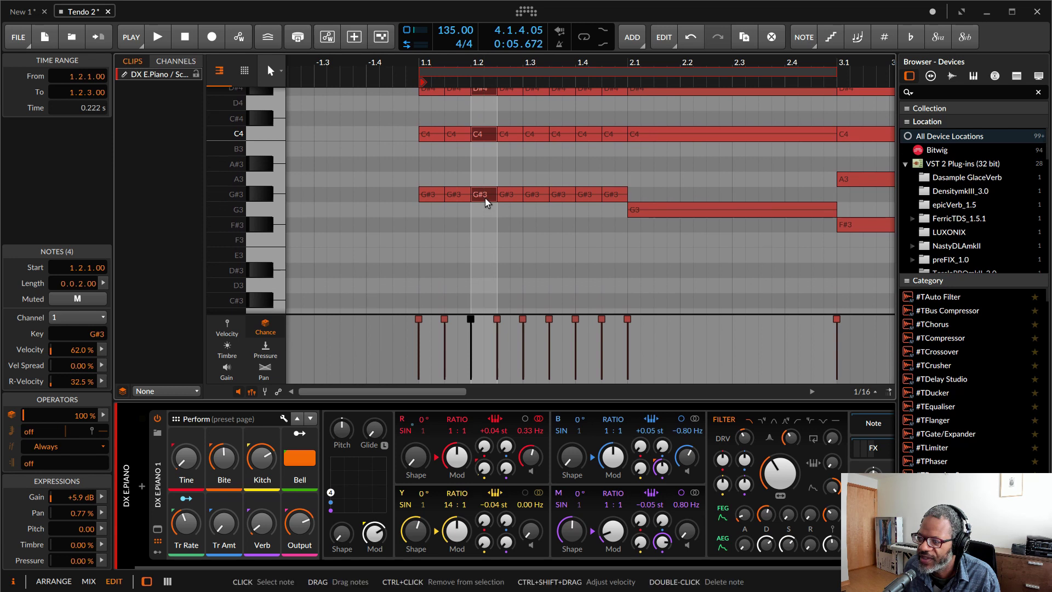
left_click_drag(482, 202, 482, 235)
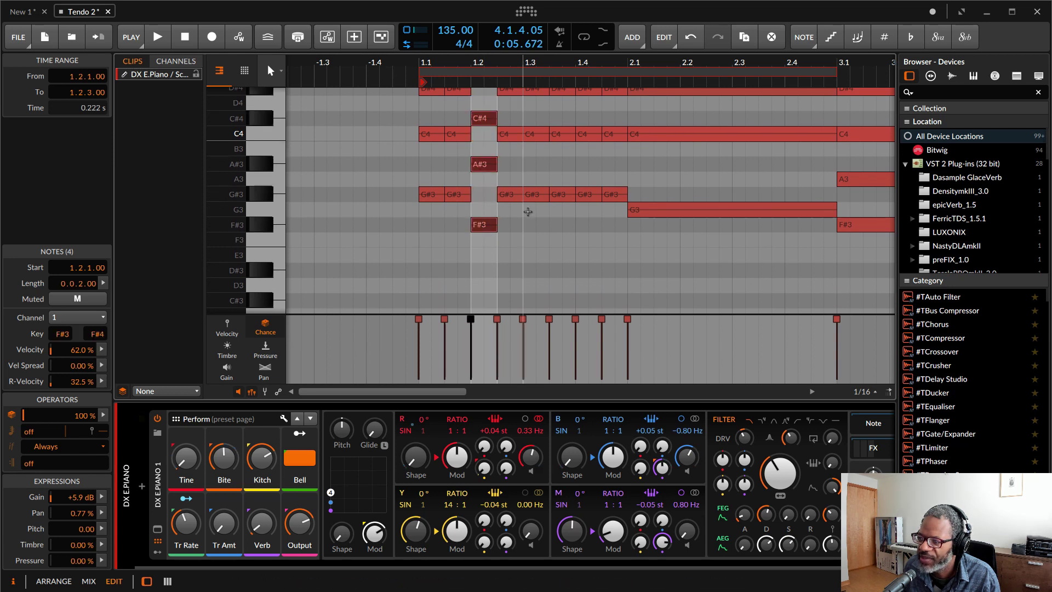
key("space")
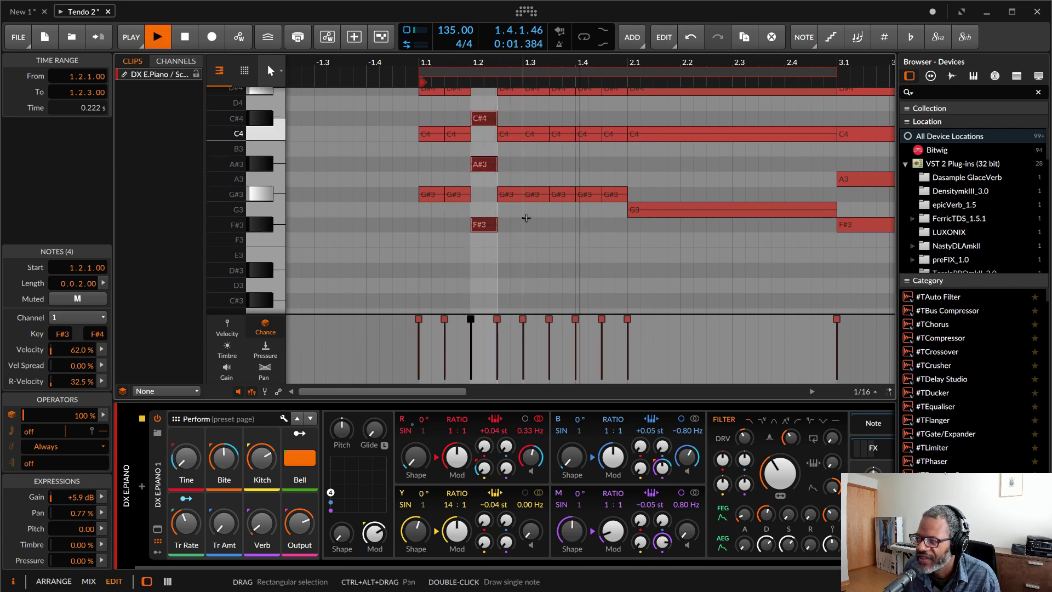
key("space")
key("ctrl+z")
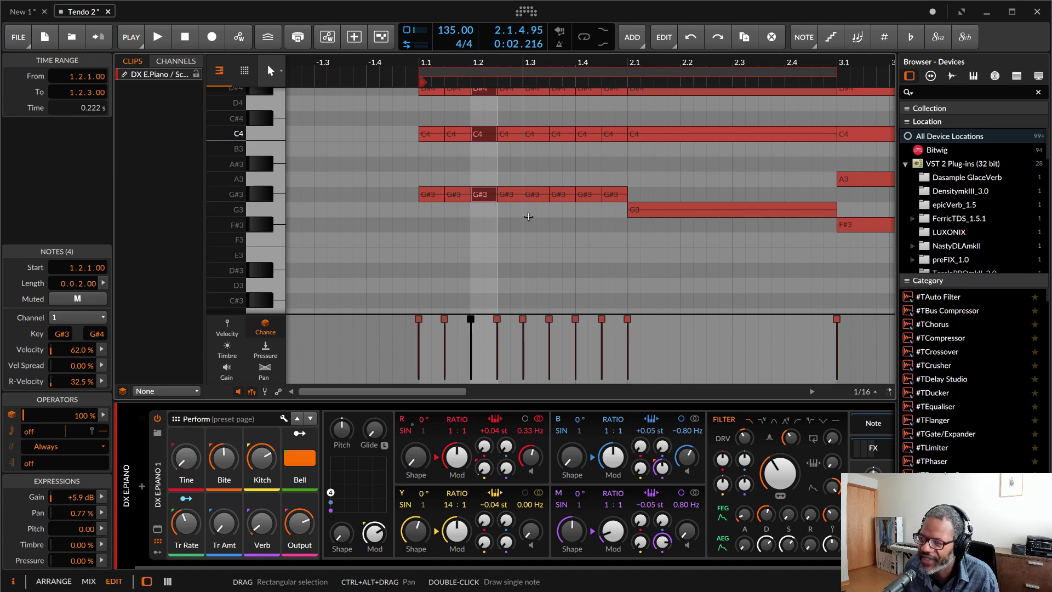
Deselect the notes and undo the slicing of the bar 1 chord.
scroll(515, 249, "up", 3)
scroll(515, 248, "up", 6)
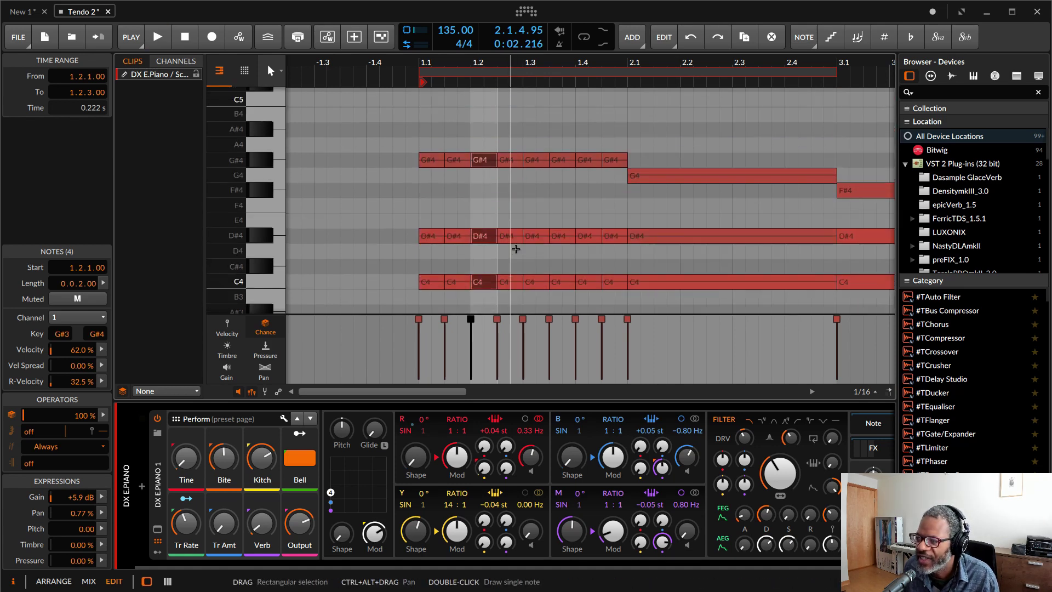
left_click(506, 202)
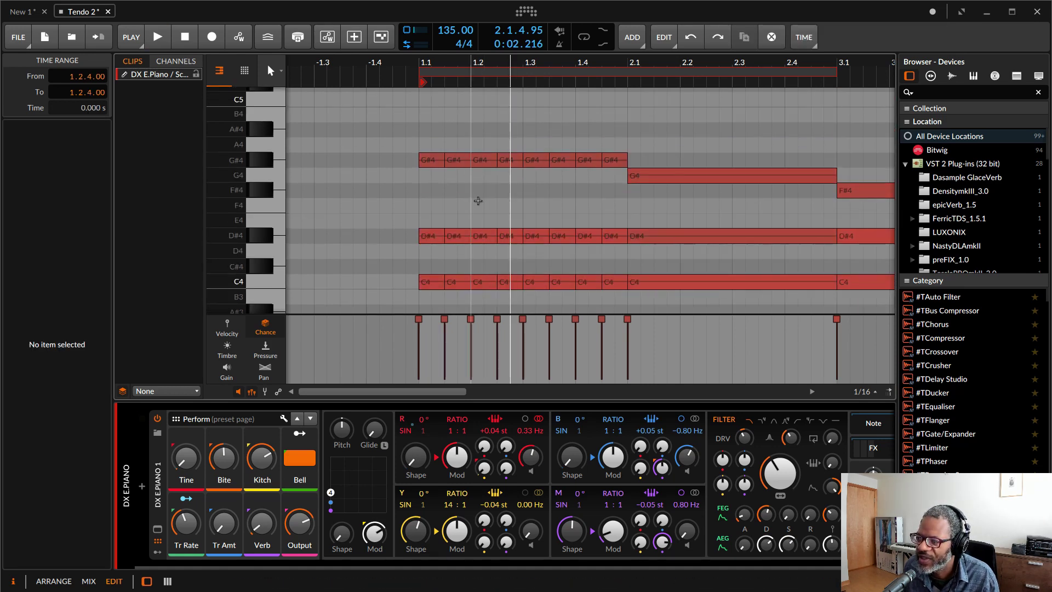
scroll(479, 201, "down", 3)
scroll(472, 198, "up", 3)
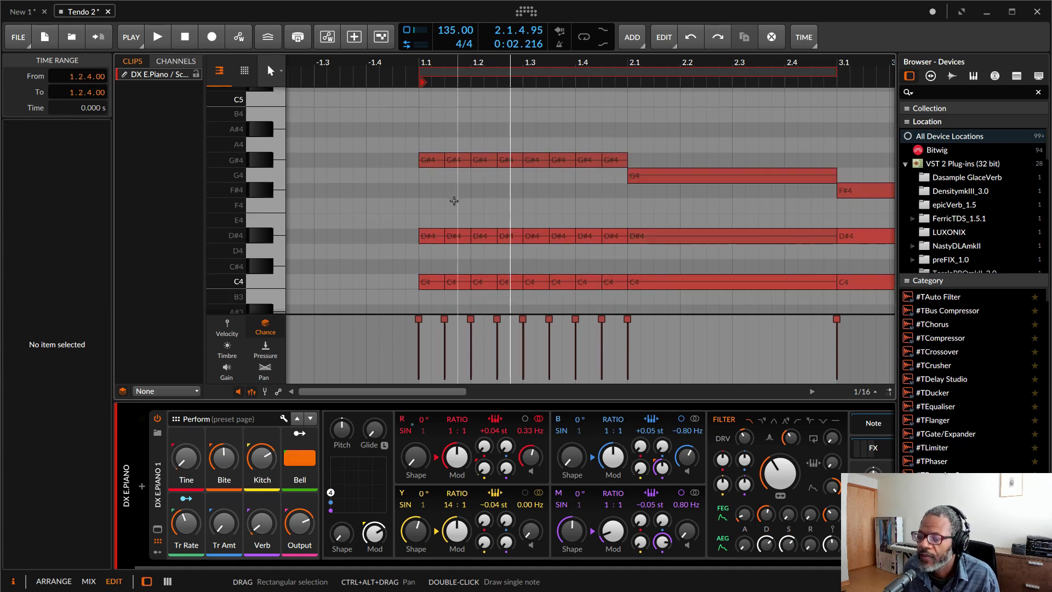
key("ctrl+z")
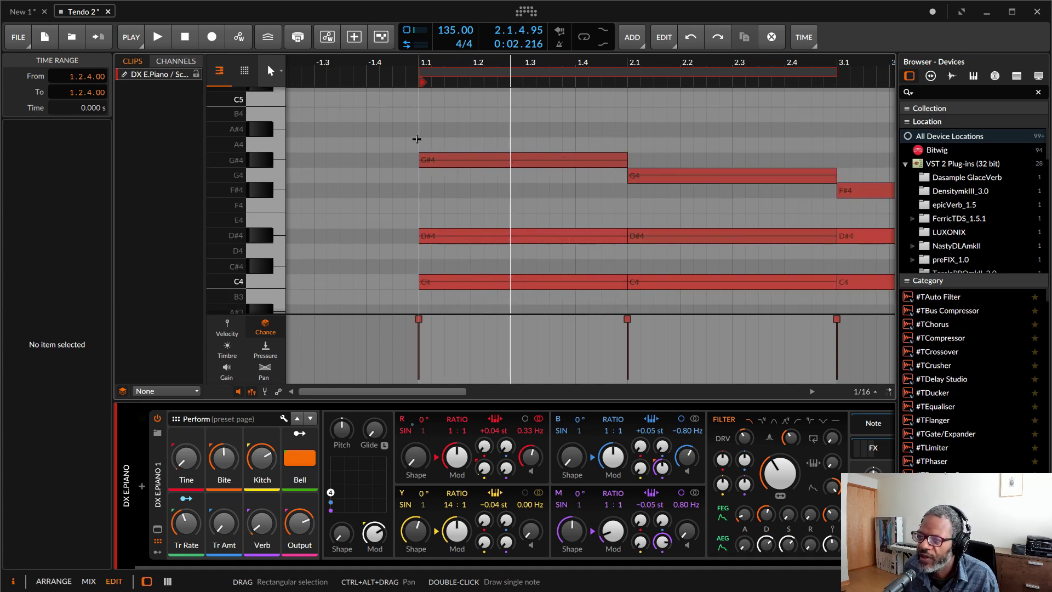
Select the four chord notes of bar 1, set their Repeats operator rate to 1/8, and play the result.
left_click_drag(421, 92, 615, 289)
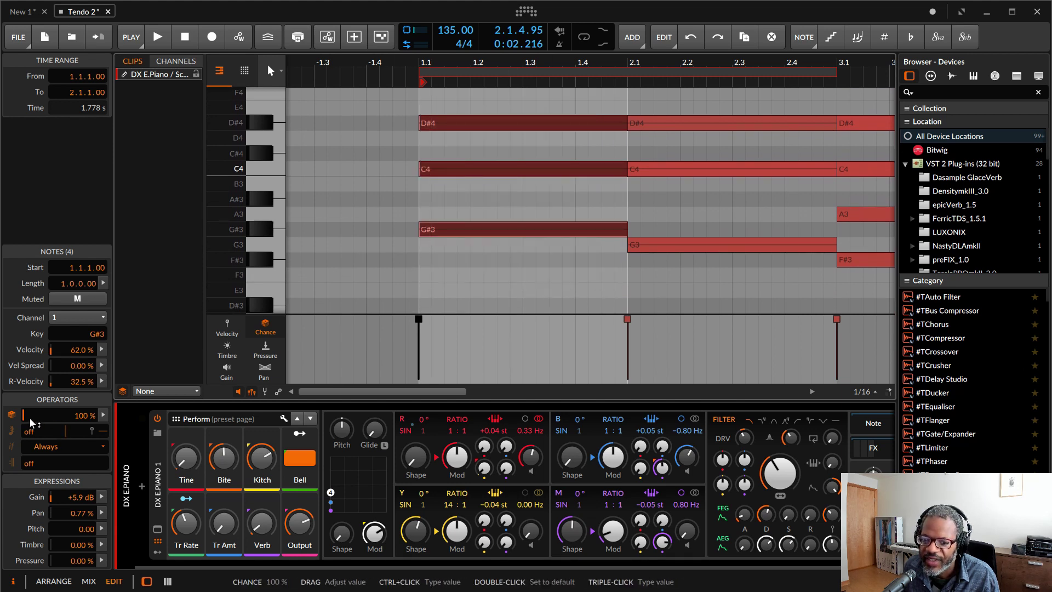
left_click_drag(29, 433, 29, 425)
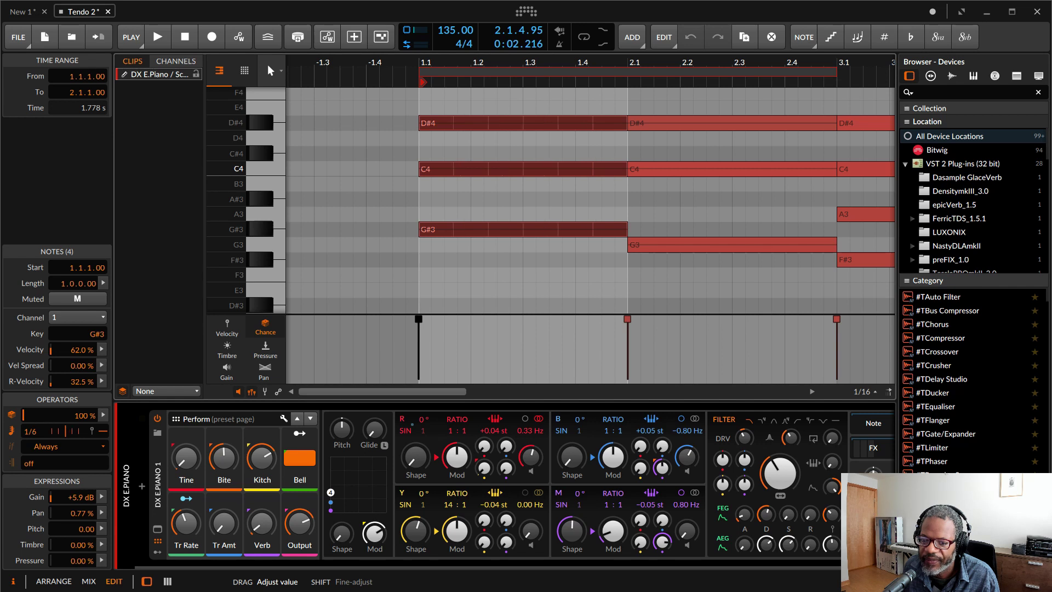
key("space")
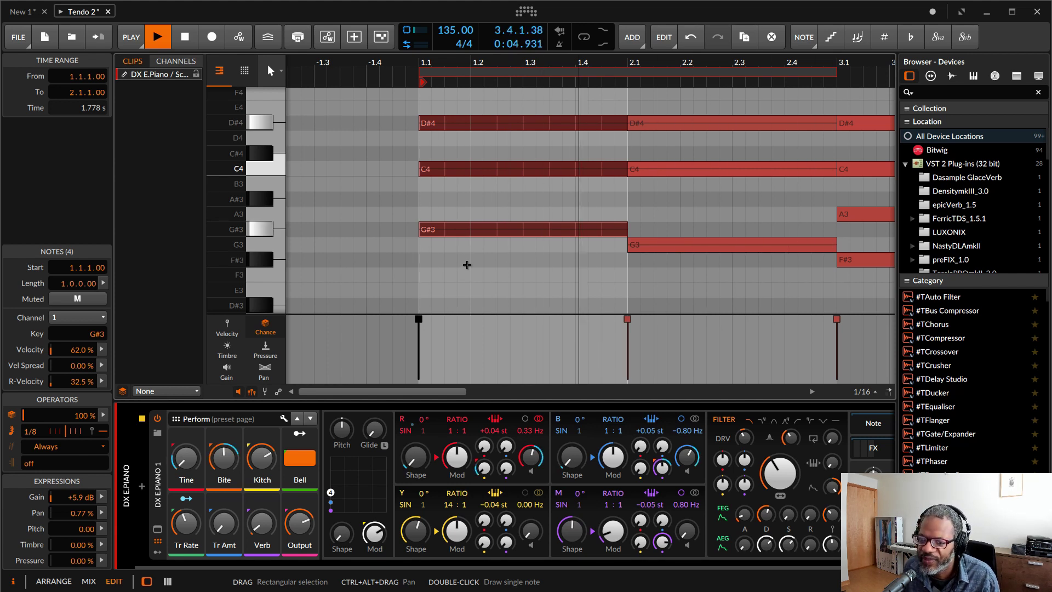
key("space")
scroll(474, 262, "up", 5)
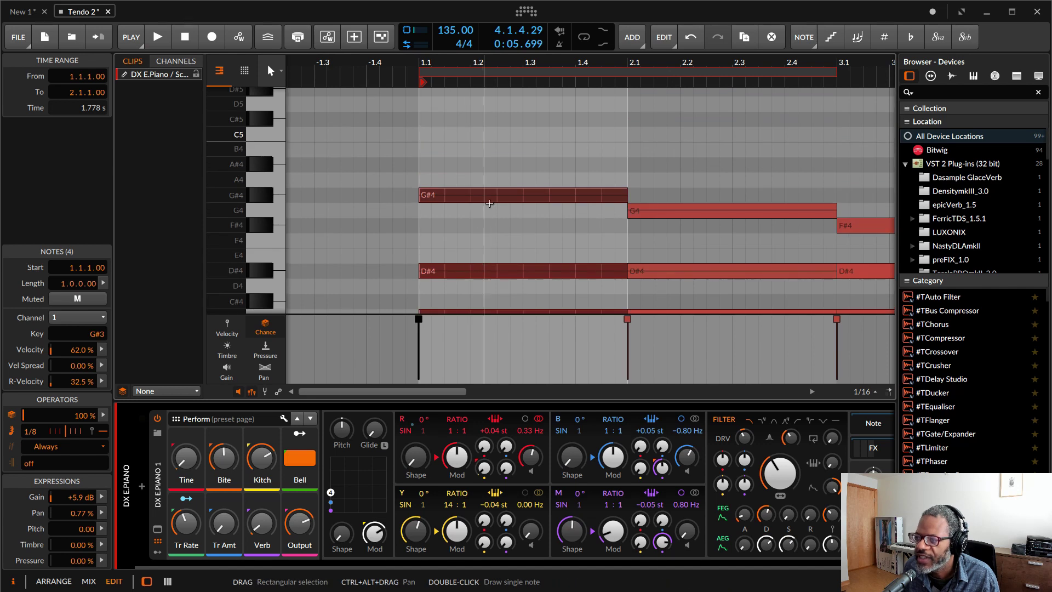
Try extending only the G#4 note of bar 1 to position 2.3.3 and return it to one bar long.
left_click(486, 196)
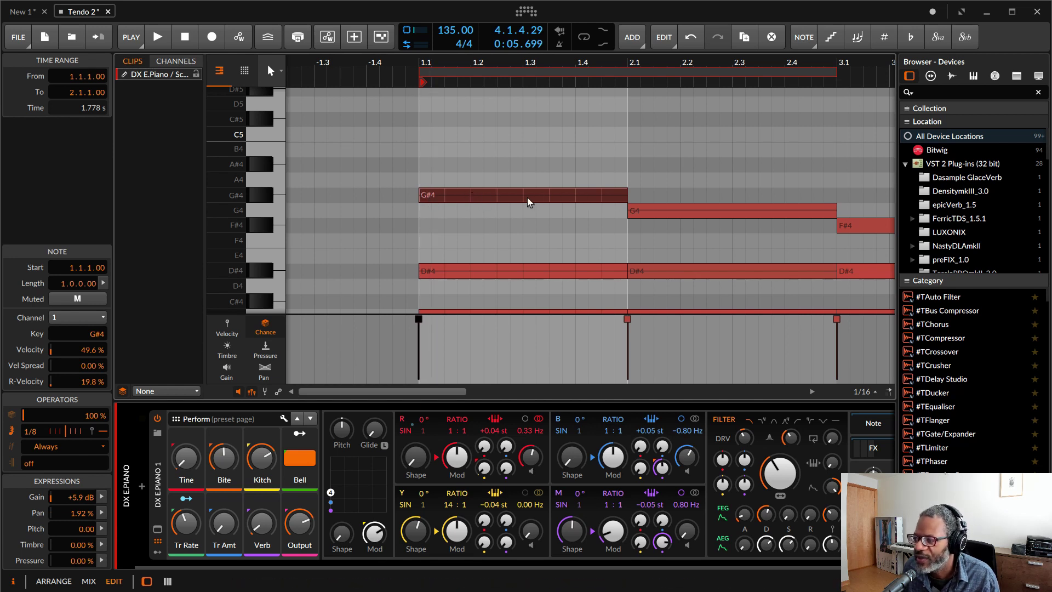
mouse_move(432, 196)
left_mouse_down()
mouse_move(432, 182)
mouse_move(432, 196)
mouse_move(539, 196)
mouse_move(438, 199)
left_mouse_up()
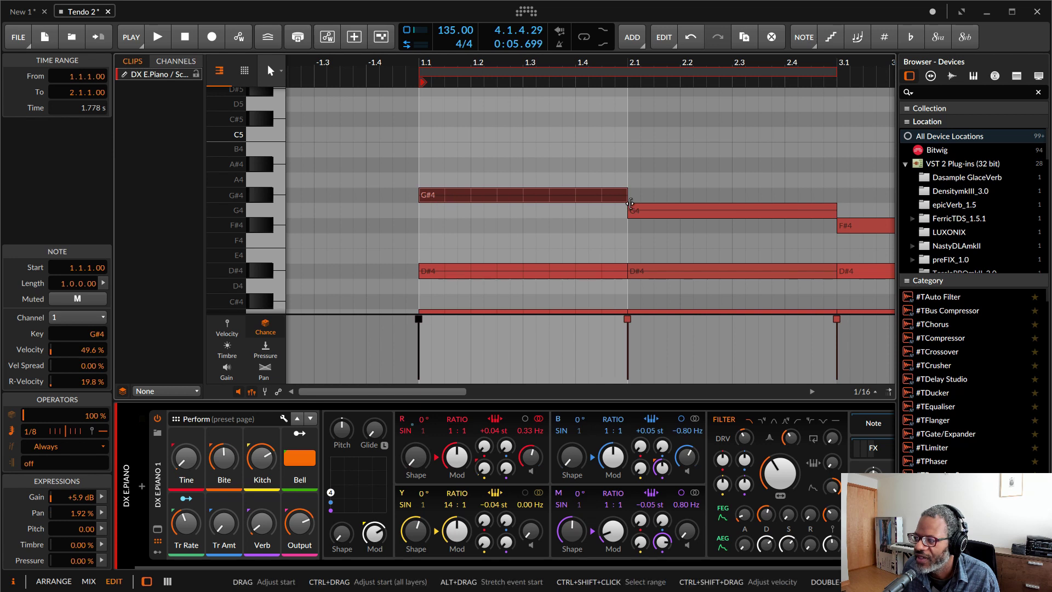
left_click_drag(629, 199, 758, 199)
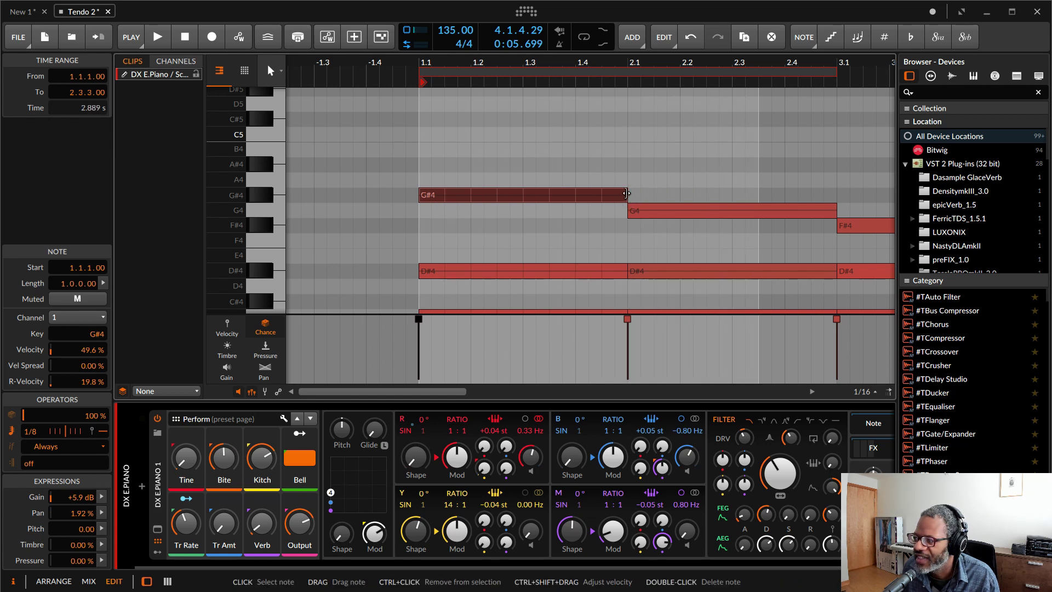
mouse_move(628, 196)
left_mouse_down()
mouse_move(855, 198)
mouse_move(625, 207)
left_mouse_up()
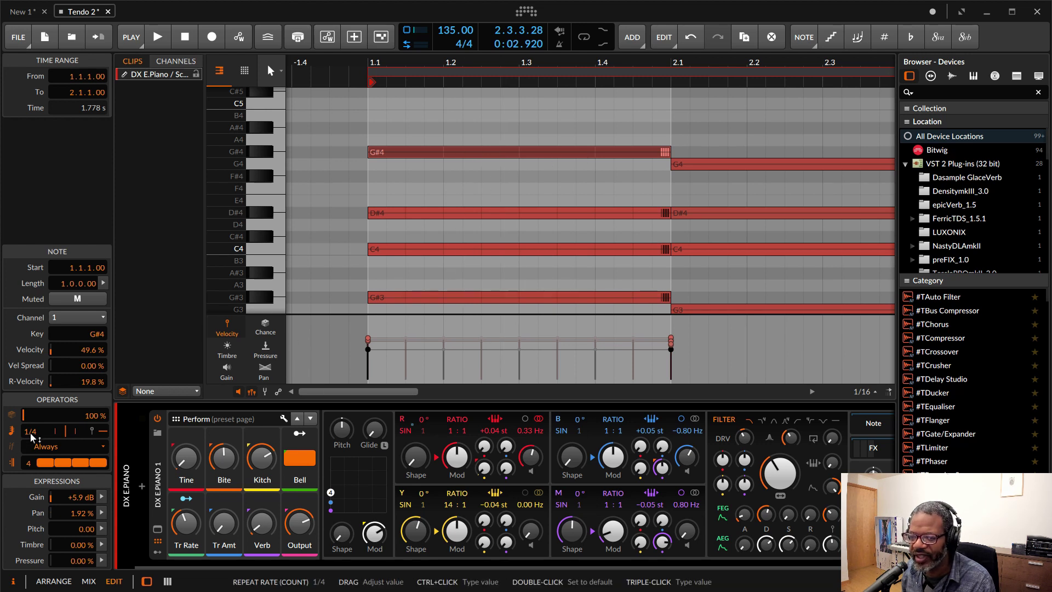
Switch the G#4 note's repeats between a 1/4 rate and a count of 4, leave the count of 4, and play it.
left_click_drag(34, 436, 34, 436)
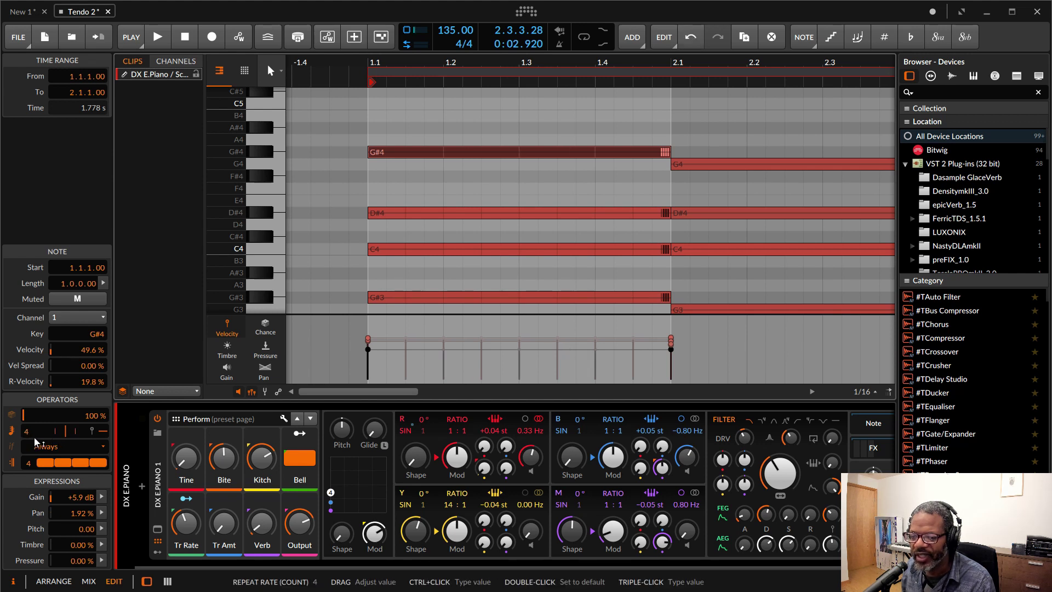
left_click_drag(30, 435, 30, 427)
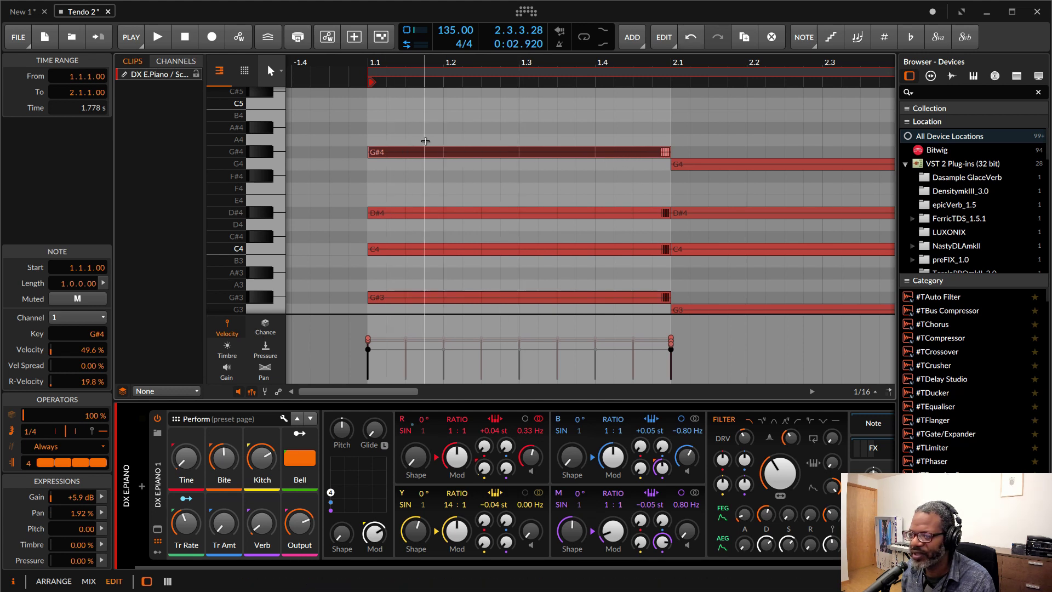
left_click(32, 429)
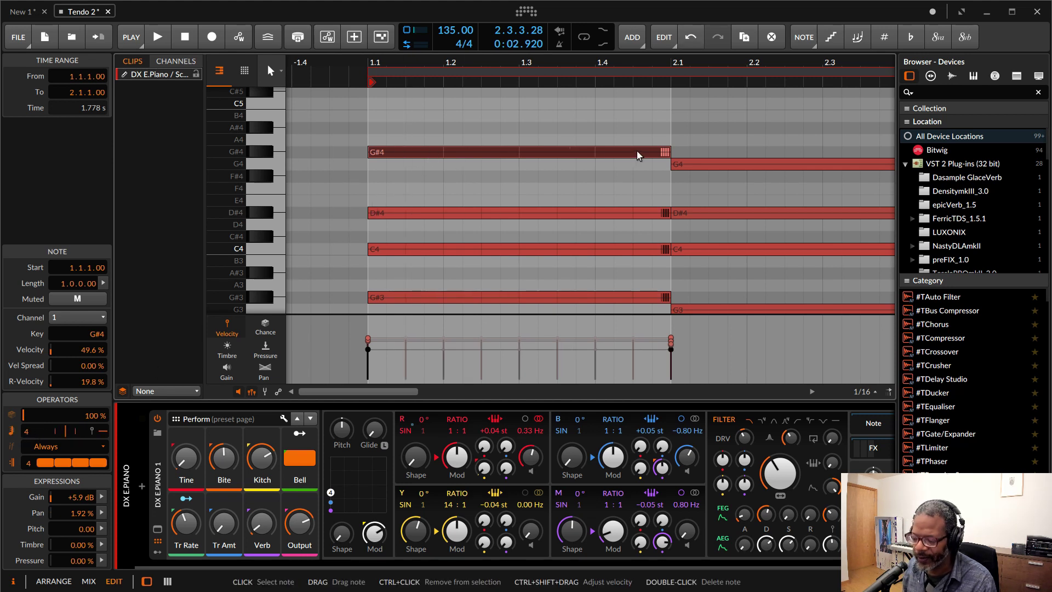
key("space")
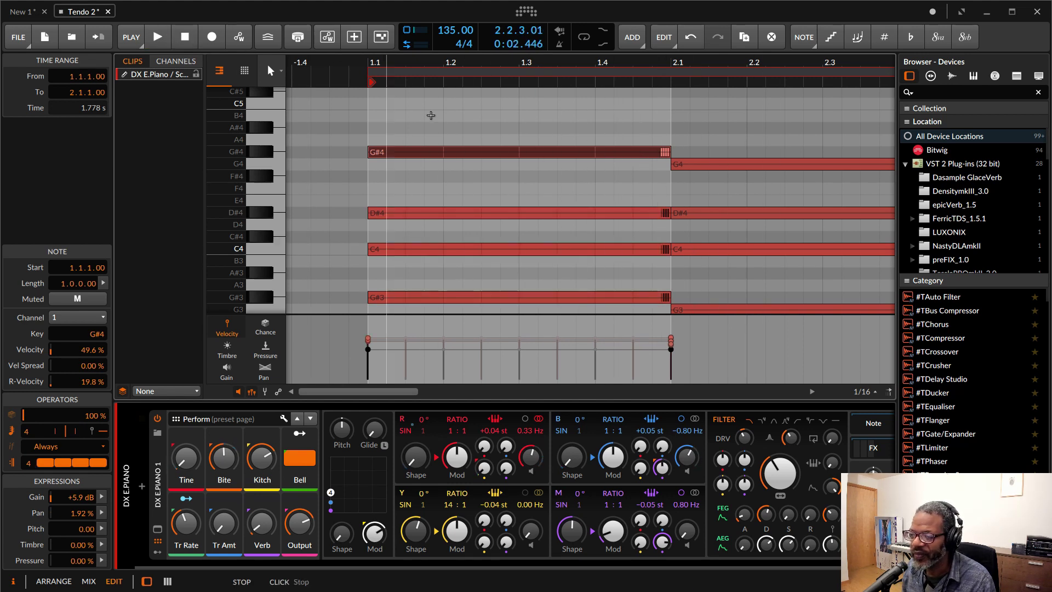
key("space")
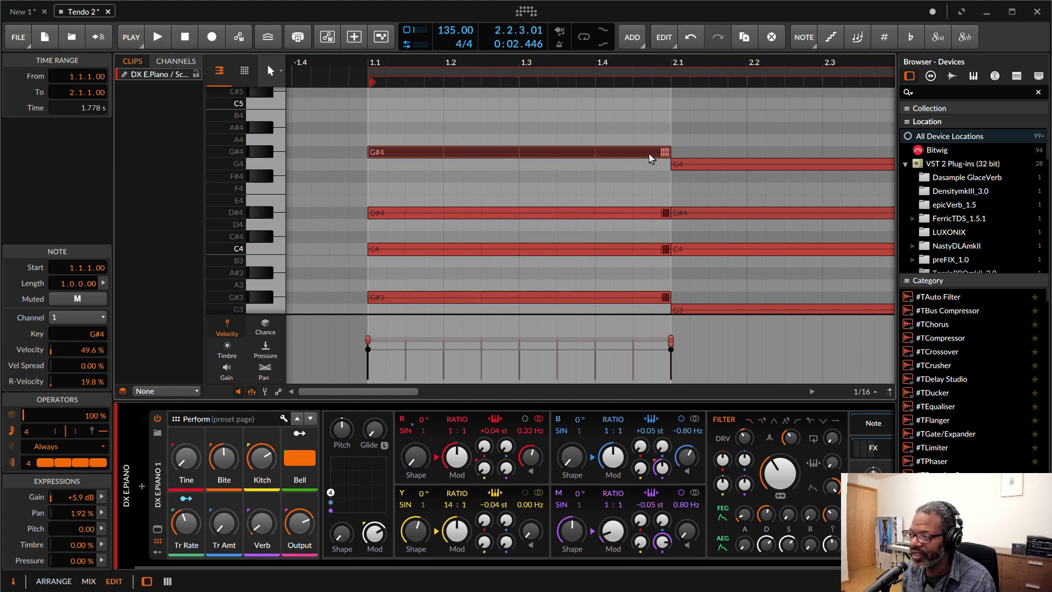
Resize the G#4 note with the repeat count of 4 to one beat, to two bars, and back to one beat.
left_click_drag(669, 150, 439, 162)
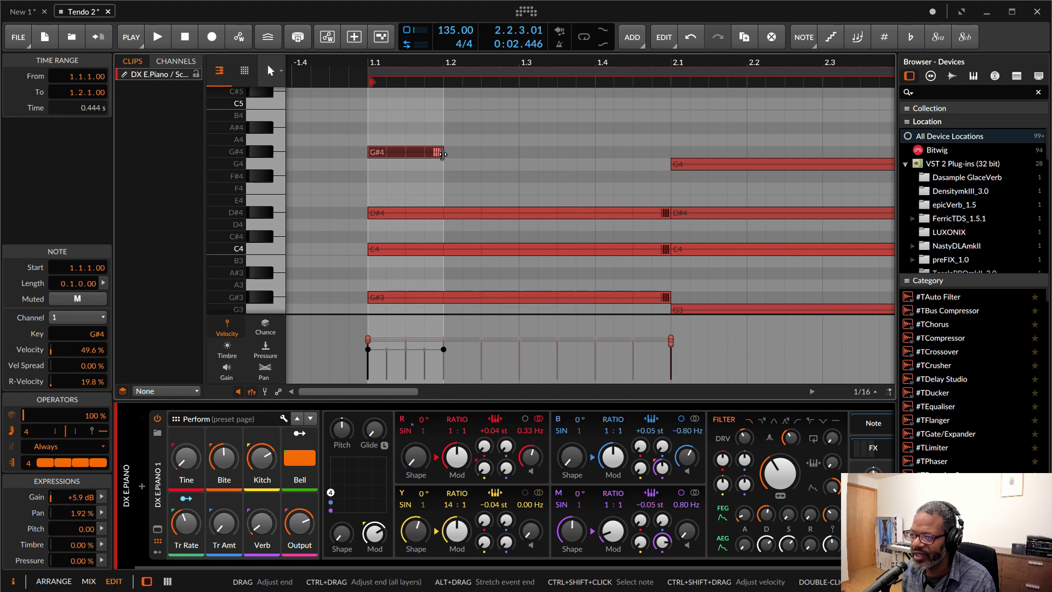
left_click_drag(443, 154, 846, 156)
scroll(422, 204, "left", 3)
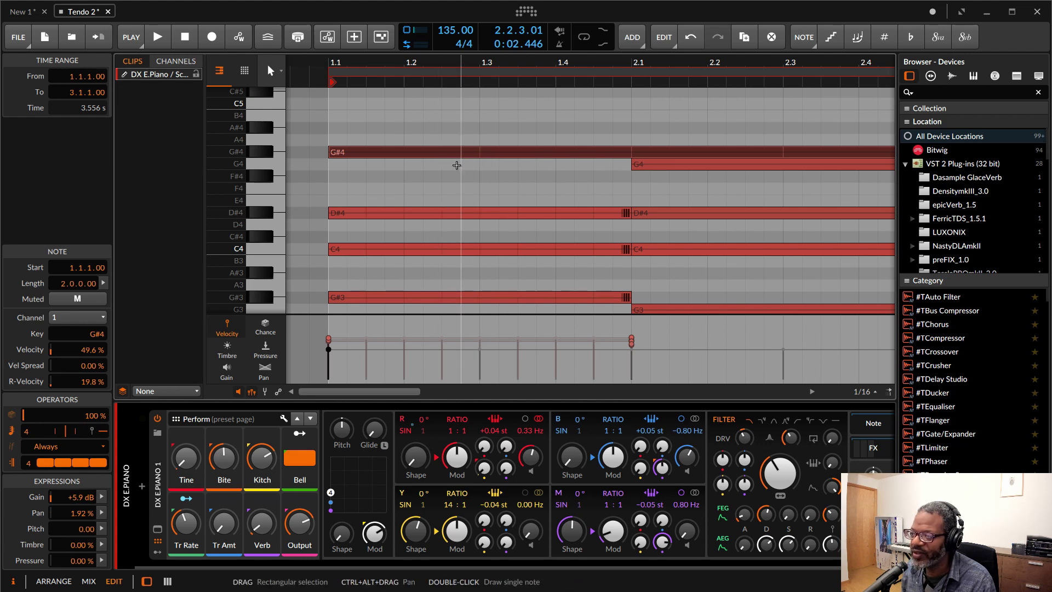
scroll(818, 143, "right", 2)
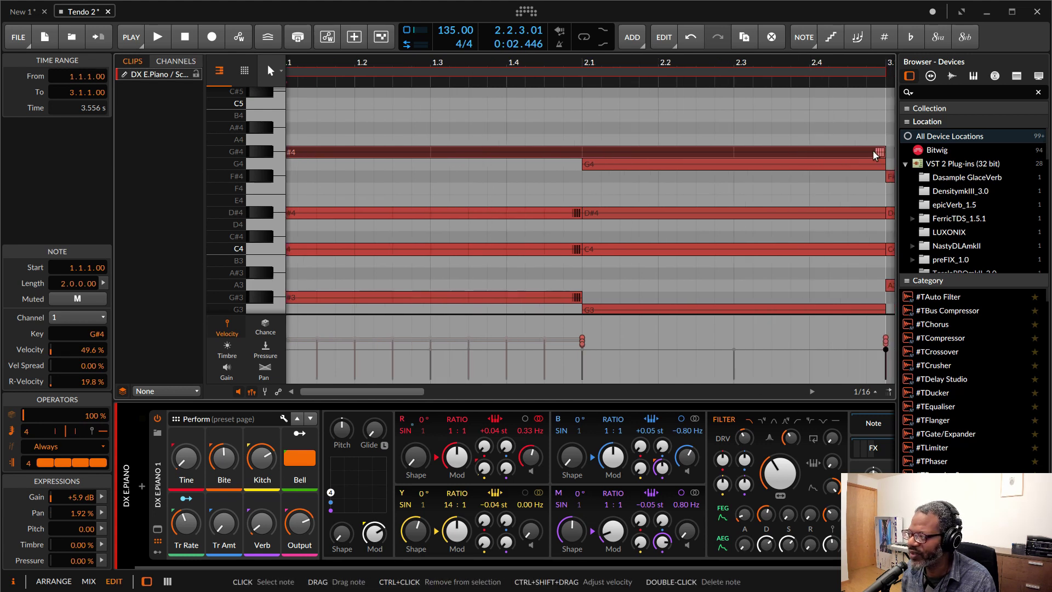
left_click_drag(878, 152, 350, 191)
scroll(411, 147, "left", 4)
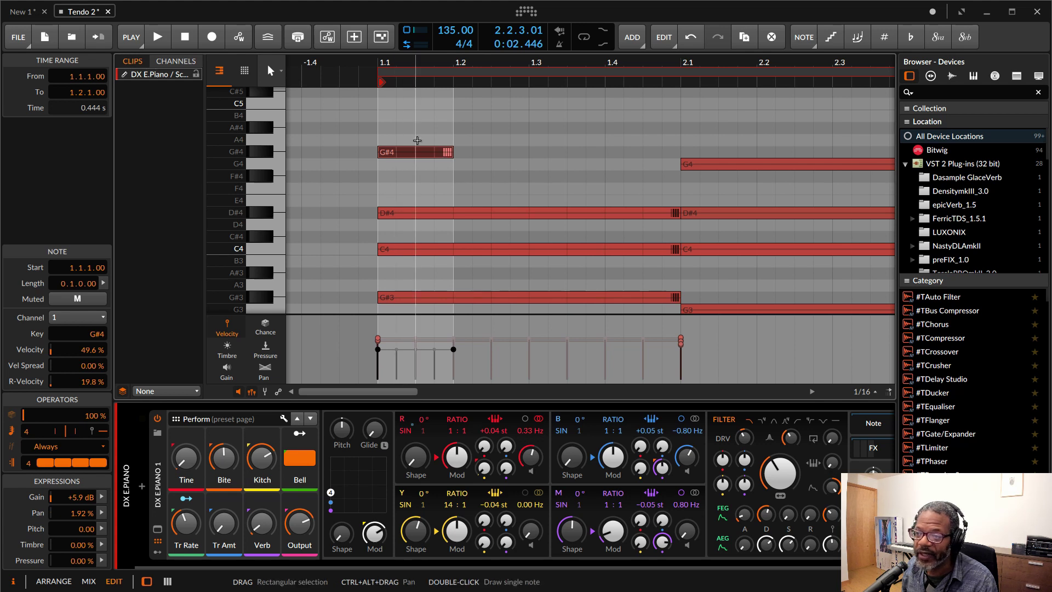
Set the G#4 note's repeat rate to 1/4 and lengthen the note.
left_click_drag(34, 433, 34, 441)
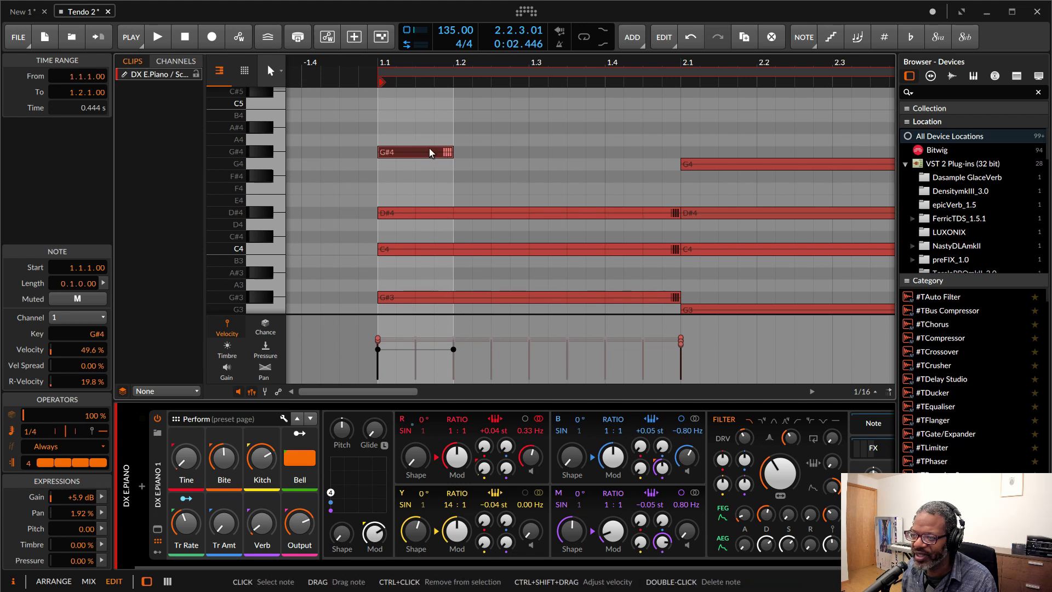
left_click_drag(445, 152, 614, 157)
left_click_drag(679, 160, 679, 159)
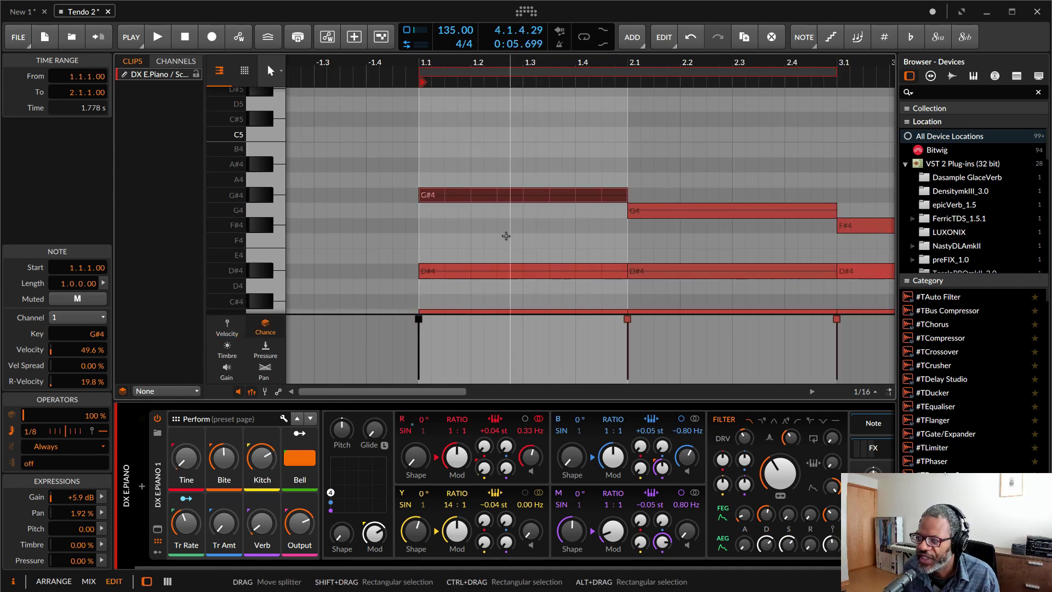
Show the velocity lane, select the four chord notes of bar 1, ramp their repeat velocities downward, and play.
left_click(228, 325)
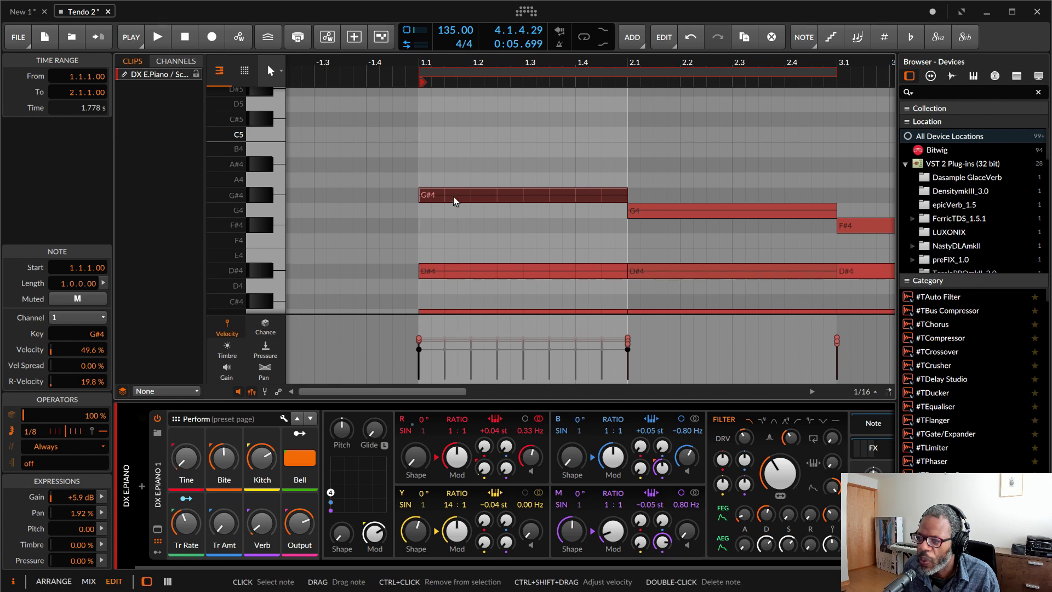
left_click_drag(443, 145, 562, 260)
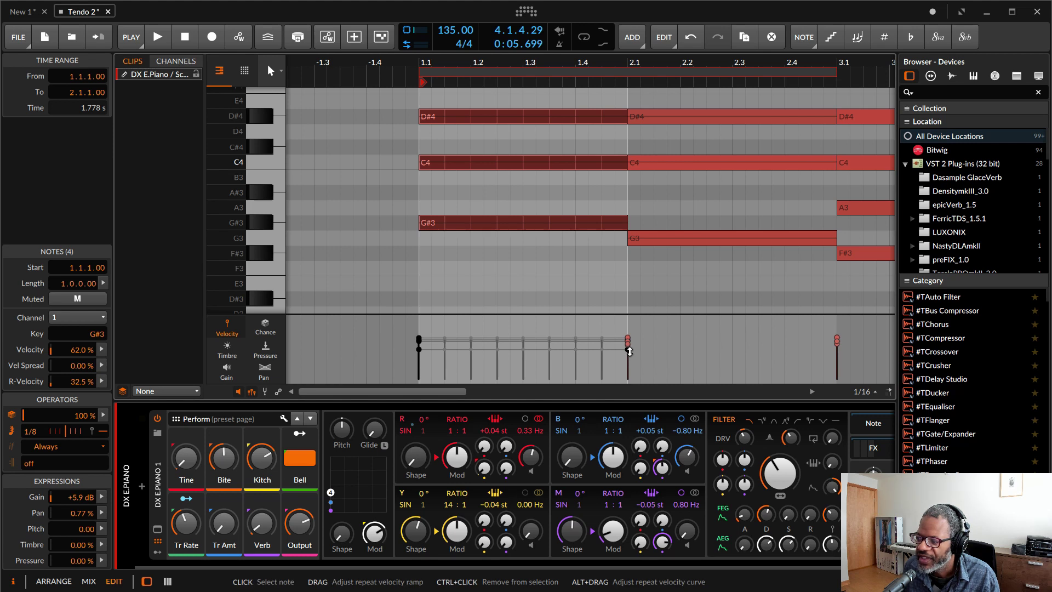
left_click_drag(629, 352, 627, 379)
key("space")
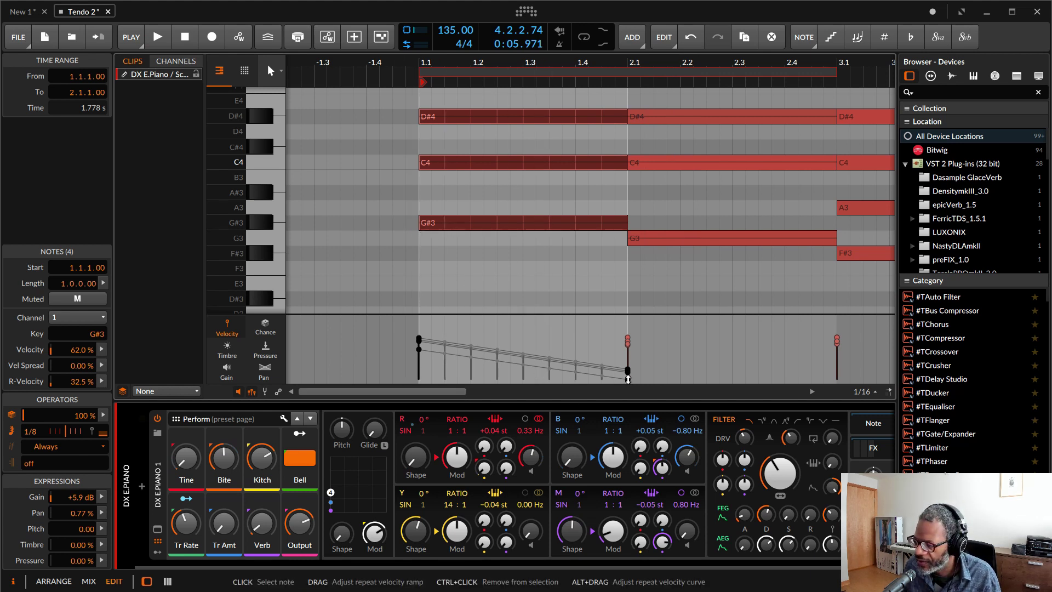
Bend the falling repeat velocity ramp into a curve, play it, and reset the repeat velocities to flat.
key("alt")
left_click_drag(629, 378, 616, 401)
key("space")
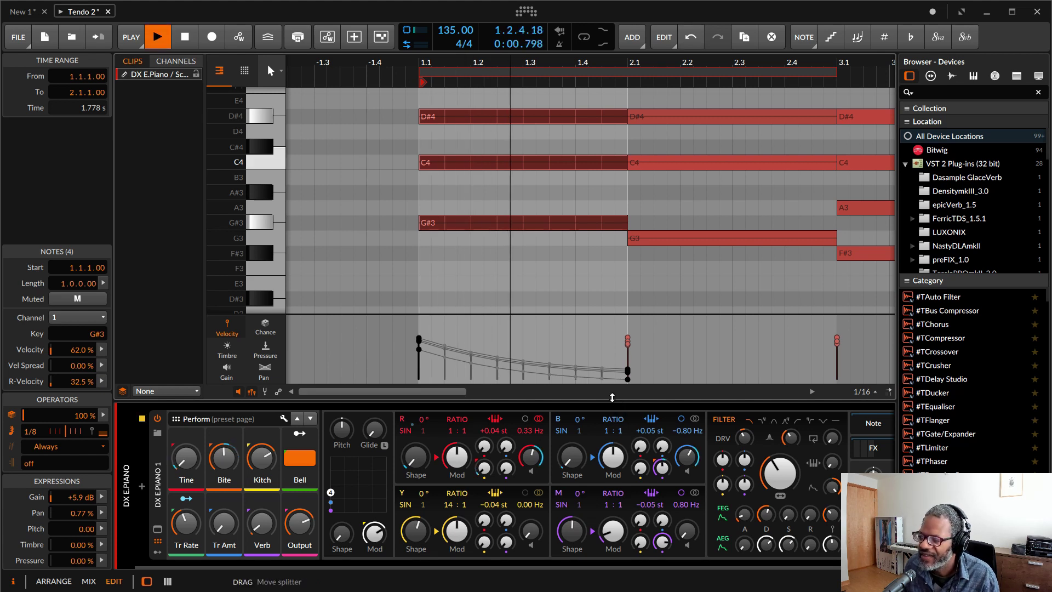
key("space")
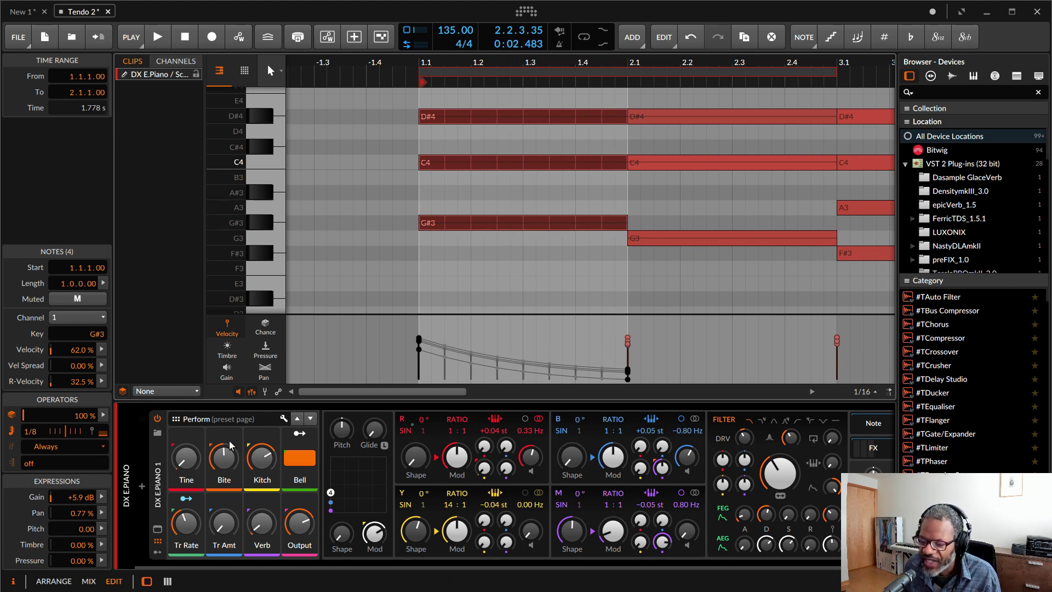
left_click_drag(104, 440, 104, 416)
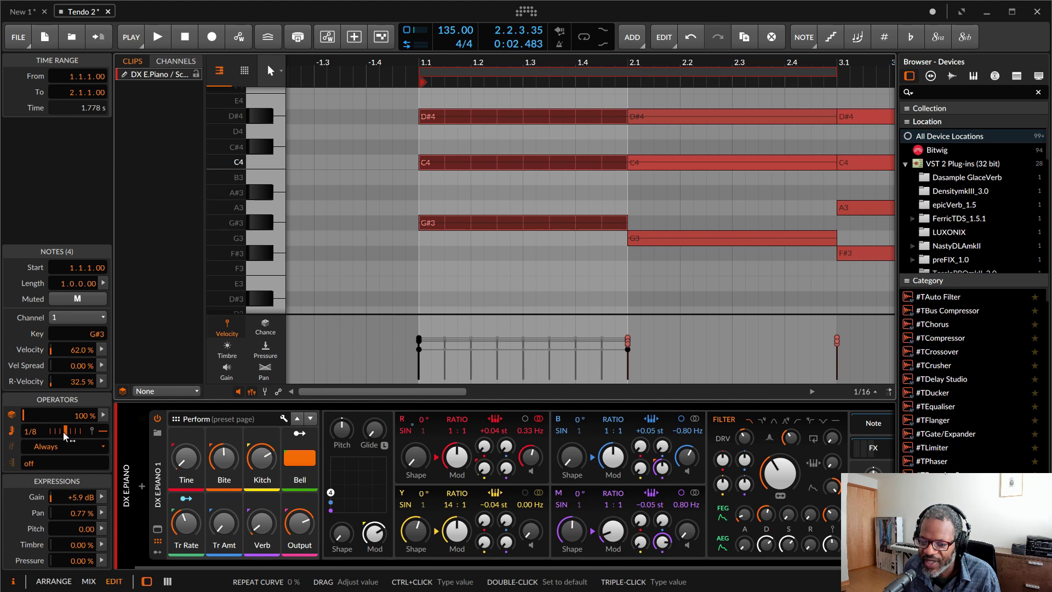
Try Repeat Curve values of -26% and 46% on the chord during playback, and reset the curve to 0%.
left_click_drag(62, 431, 59, 431)
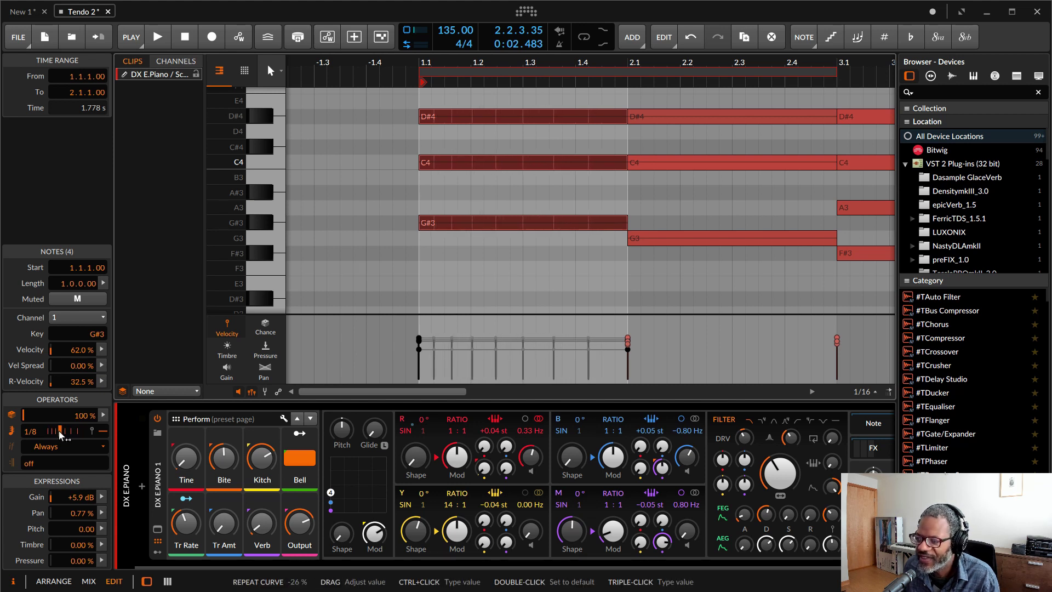
key("space")
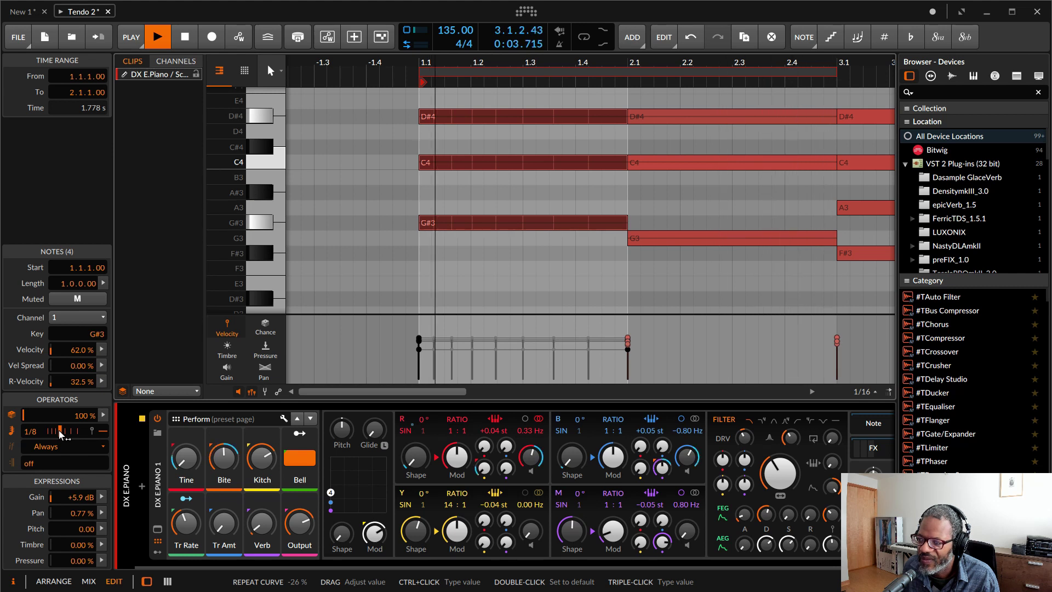
left_click_drag(59, 431, 74, 431)
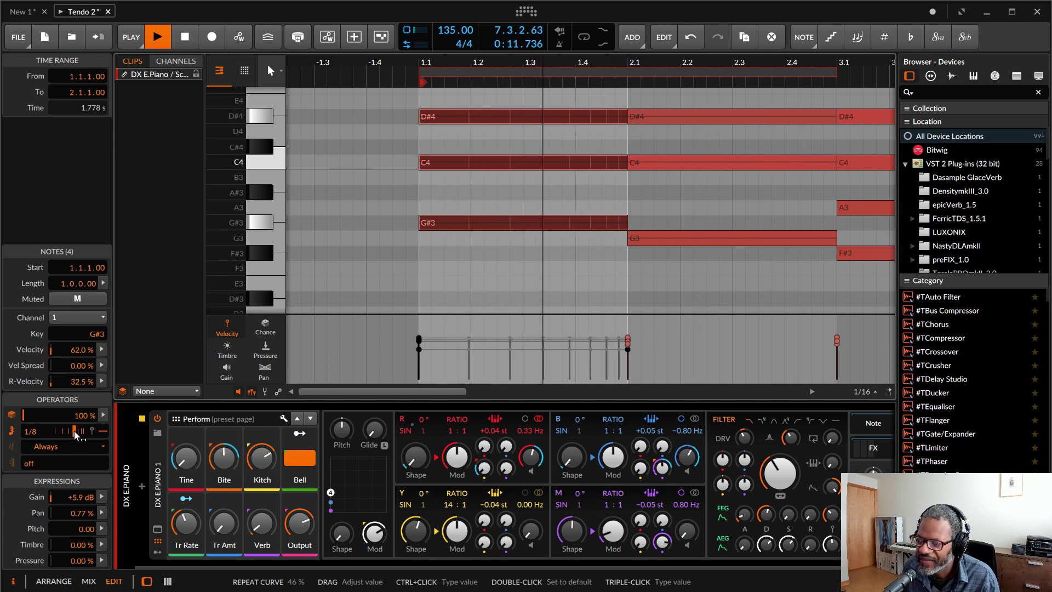
key("space")
double_click(74, 430)
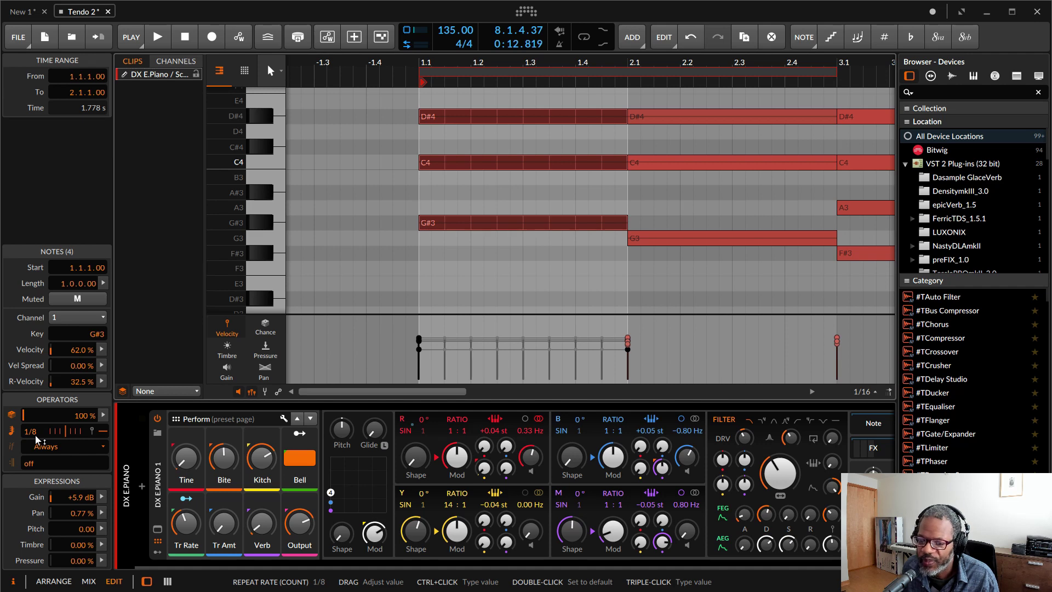
Slice the four chord notes of bar 1 at their repeats, play the result, and undo the slicing.
scroll(494, 280, "up", 3)
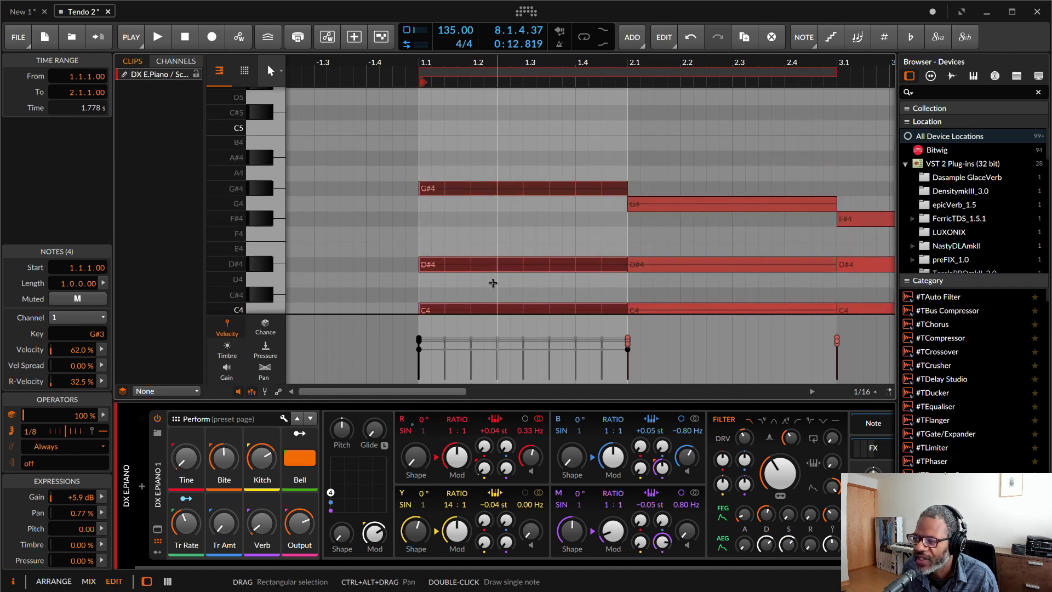
right_click(485, 191)
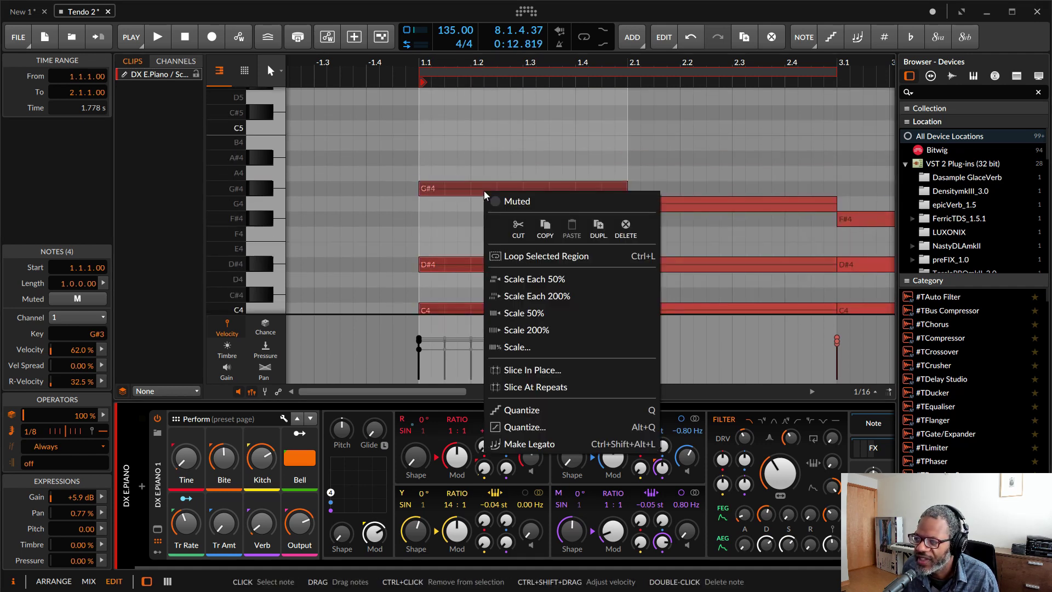
left_click(557, 393)
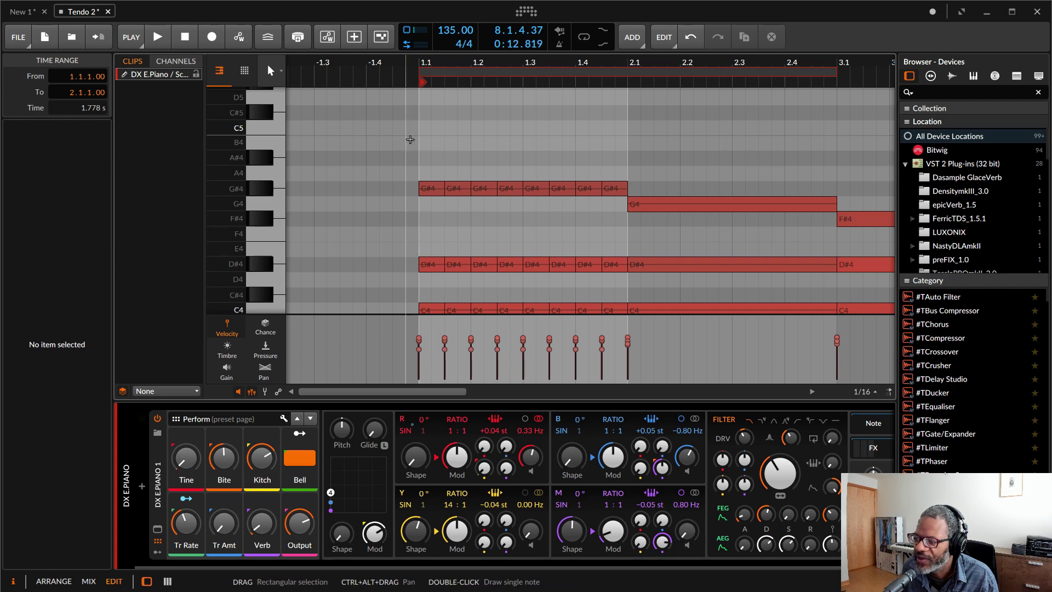
key("space")
scroll(443, 143, "down", 5)
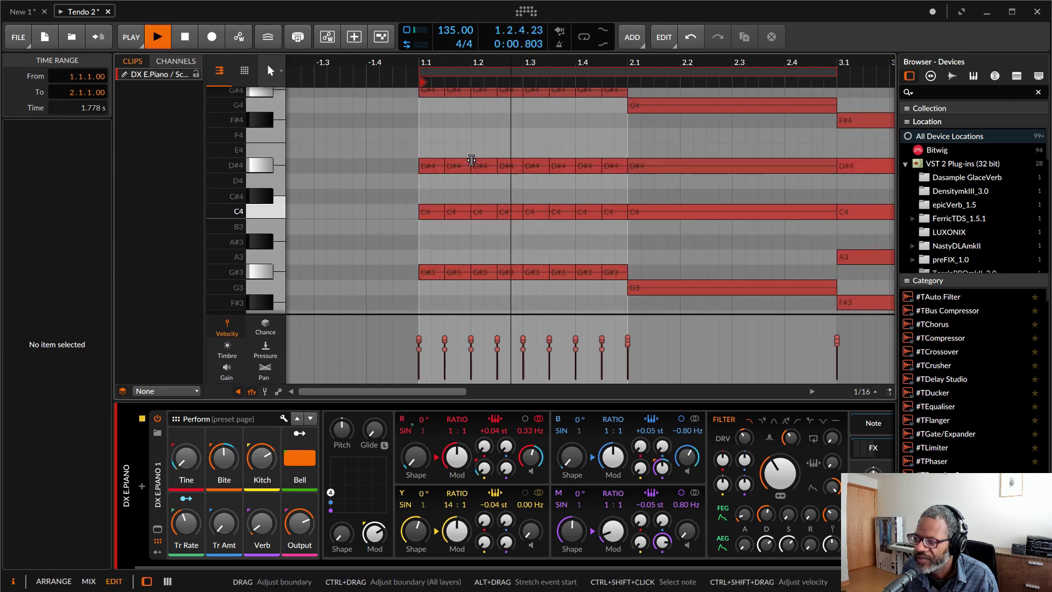
key("space")
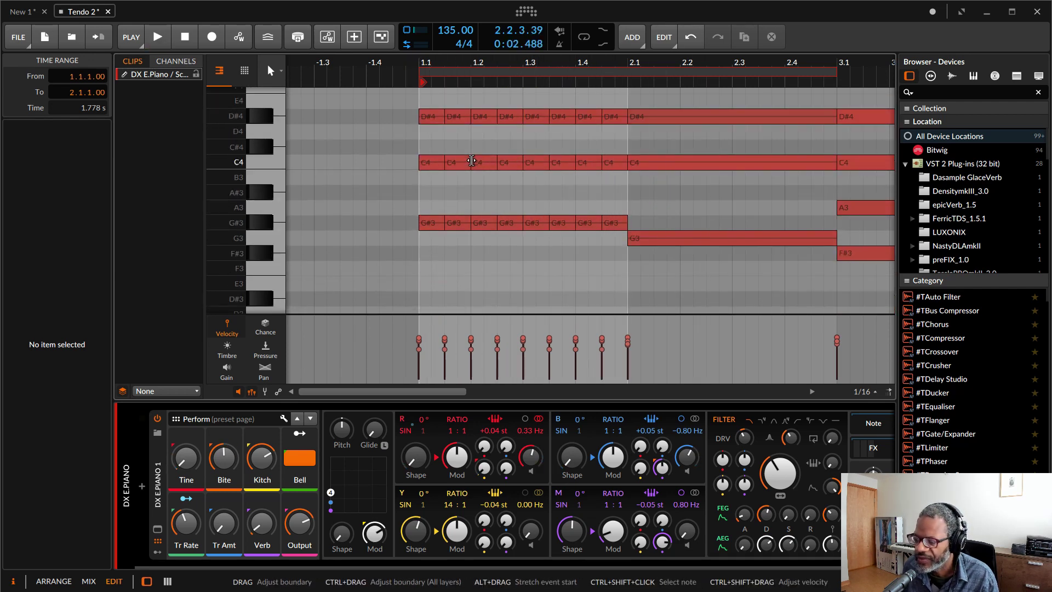
key("ctrl+z")
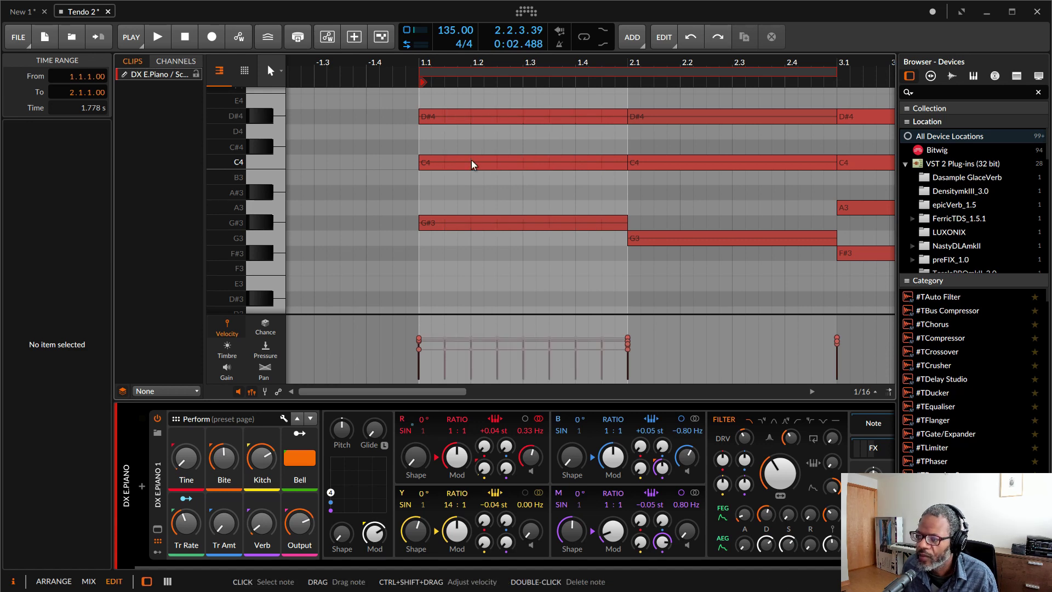
Ramp the repeat velocities of the four bar 1 chord notes downward from a 95.8% start velocity and bend their repeat spacing with Repeat Curve.
scroll(469, 230, "up", 3)
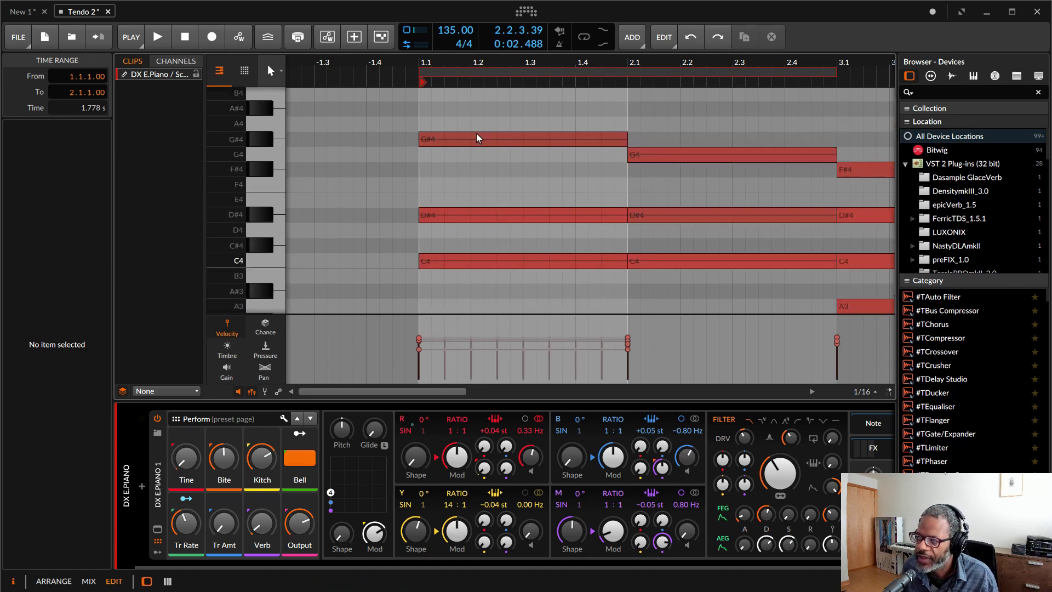
left_click_drag(470, 132, 518, 238)
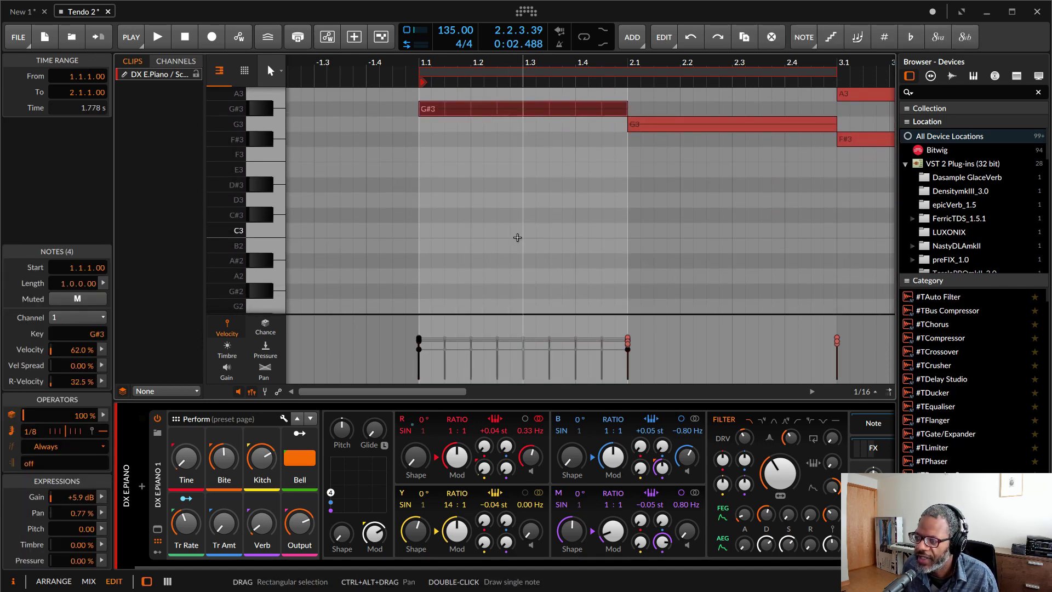
scroll(517, 237, "up", 1)
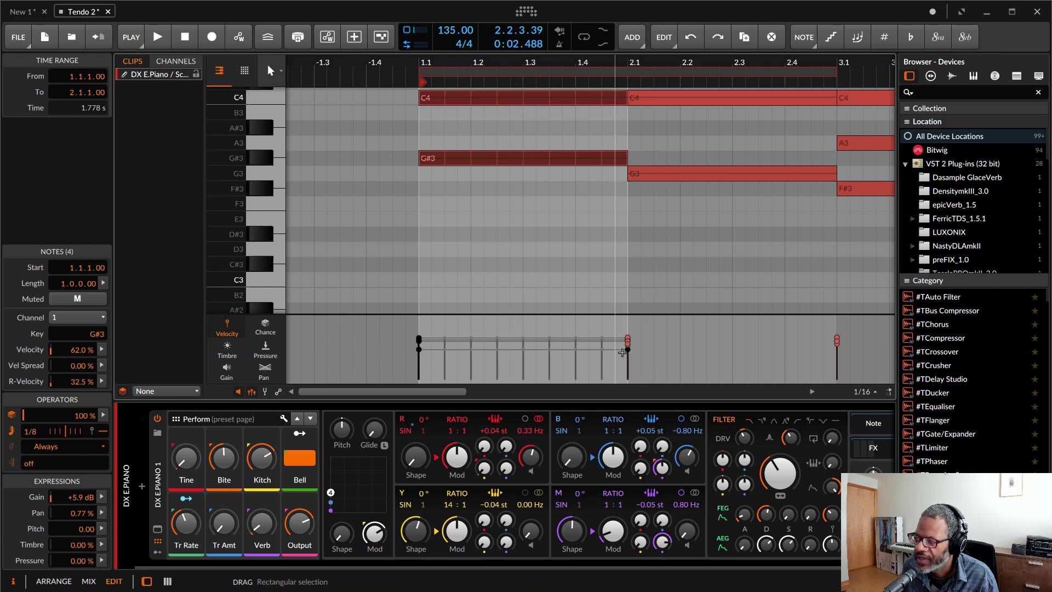
left_click_drag(628, 351, 628, 381)
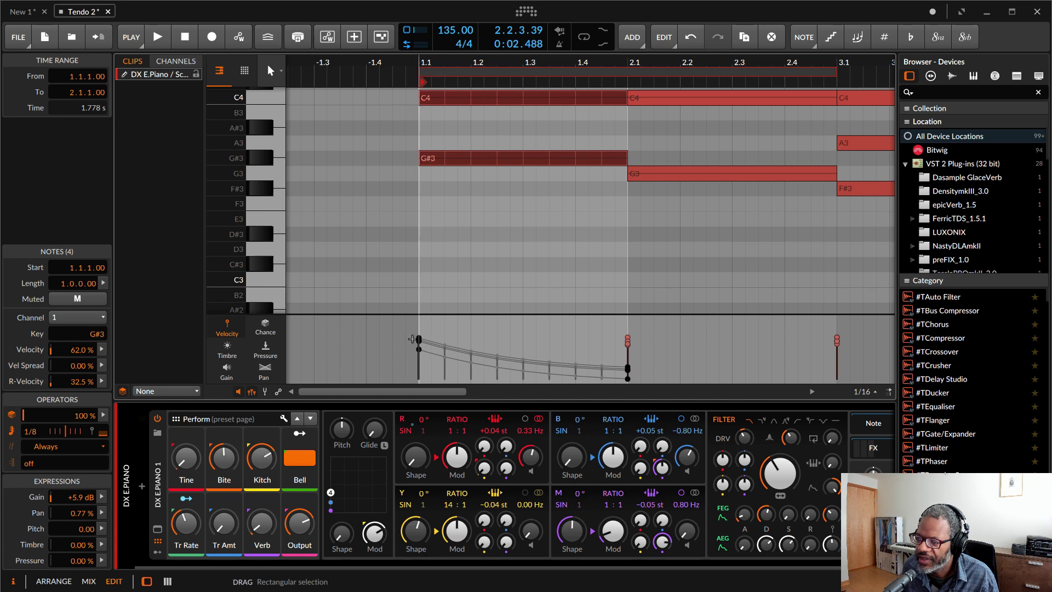
left_click_drag(419, 339, 420, 318)
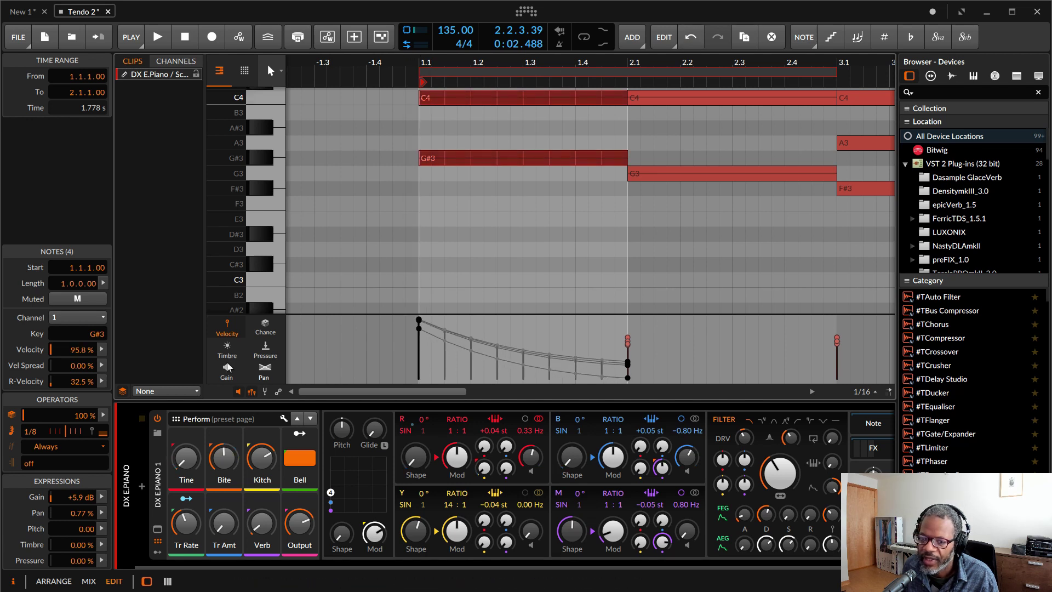
left_click_drag(62, 429, 63, 458)
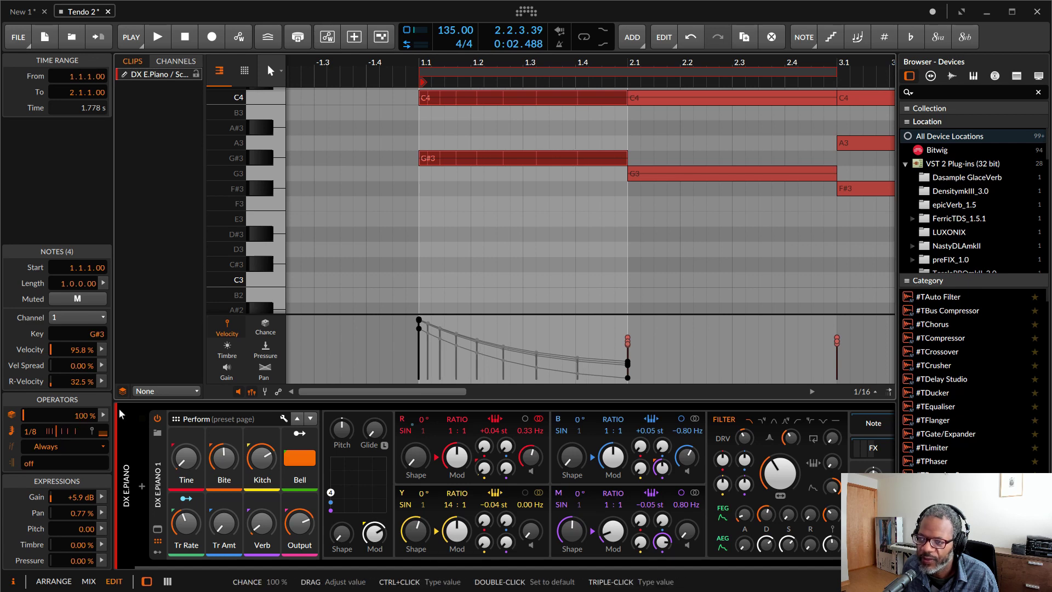
Slice the four selected bar 1 chord notes at their repeats and play the result.
scroll(494, 280, "up", 3)
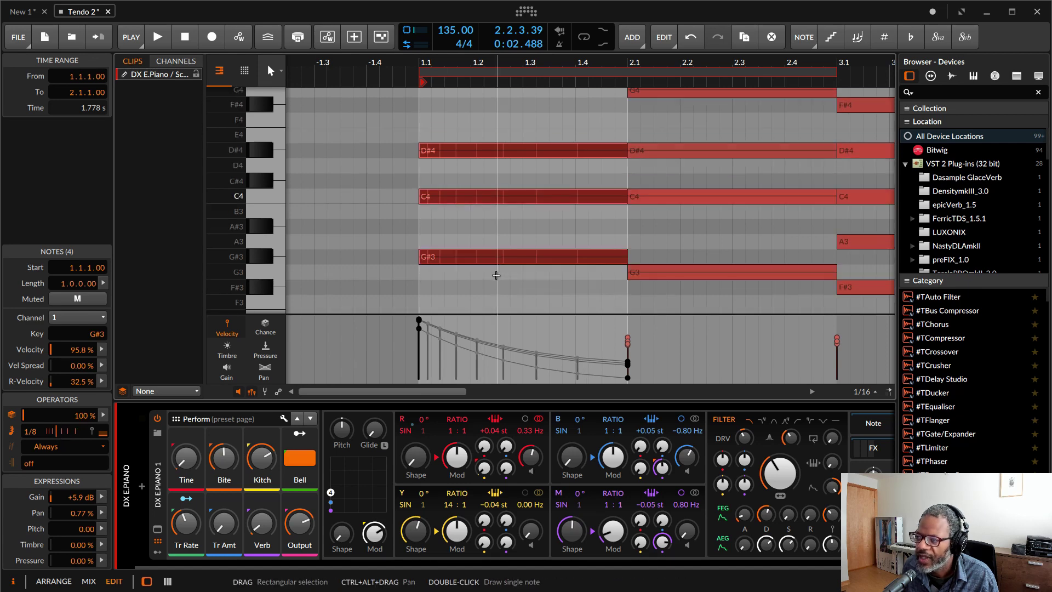
right_click(518, 154)
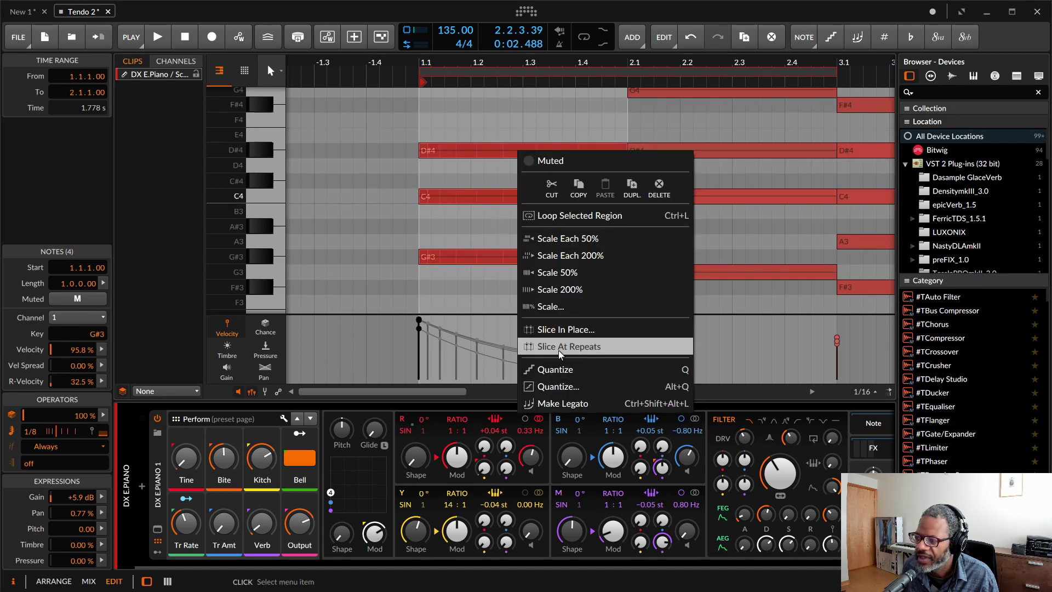
left_click(575, 347)
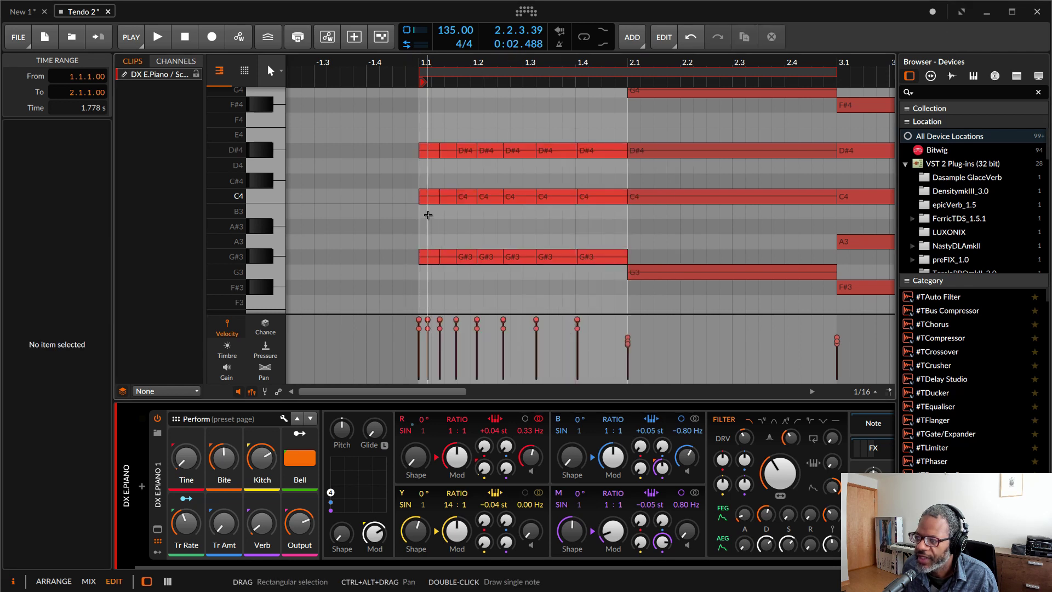
key("space")
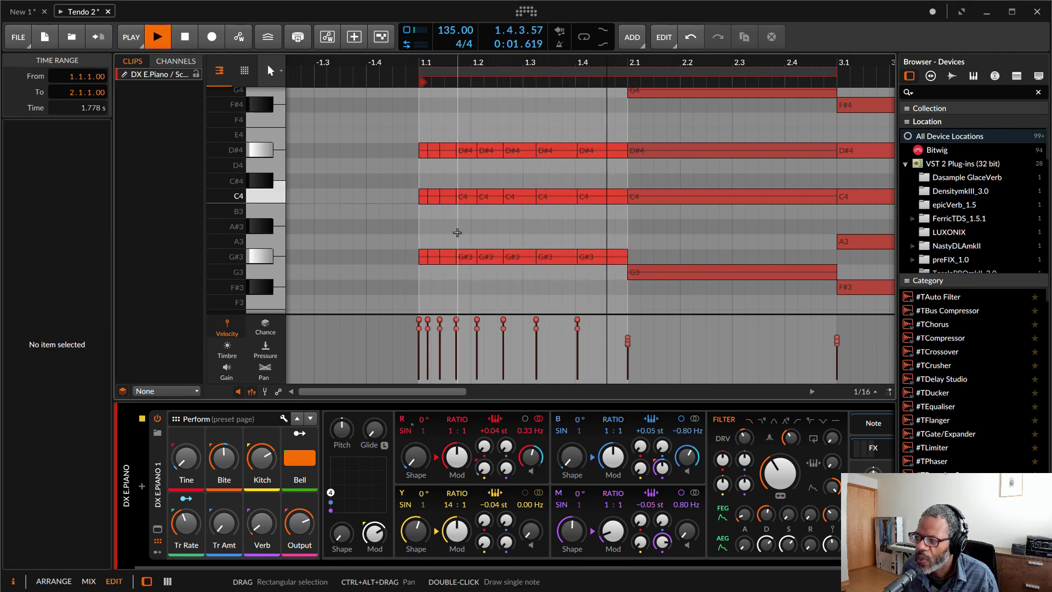
key("space")
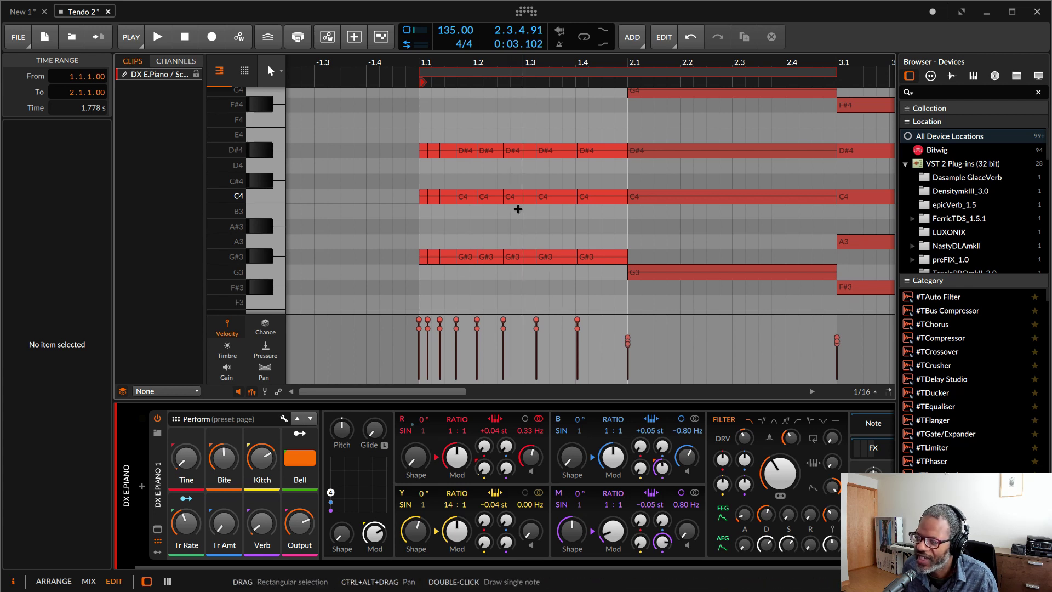
Move the D#4 slice at 1.3.2 down to D4, and undo the slicing and velocity changes on the bar 1 chord.
left_click(548, 155)
left_click_drag(548, 157, 549, 165)
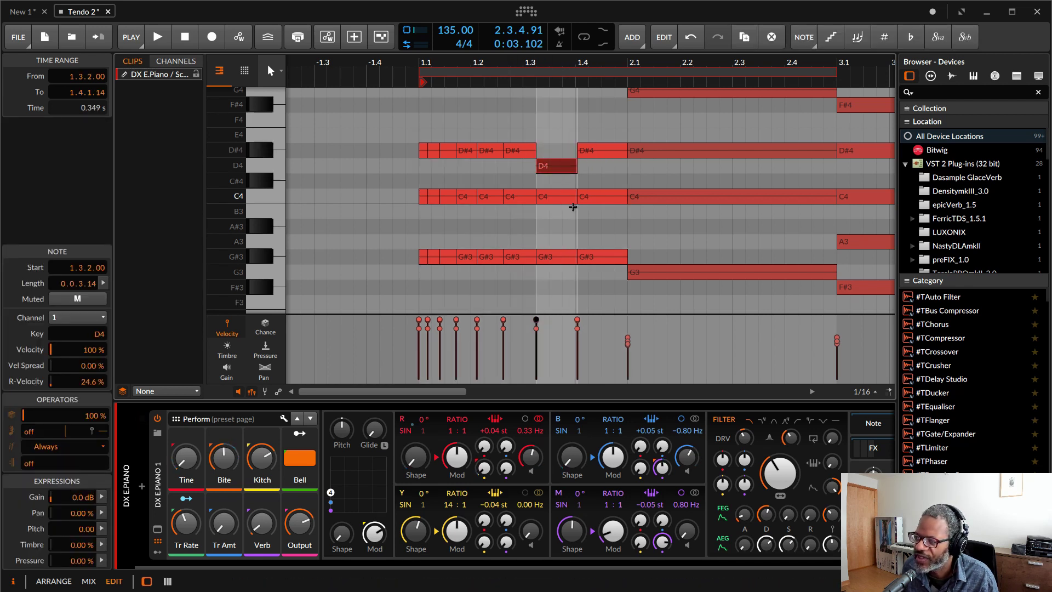
key("ctrl+z")
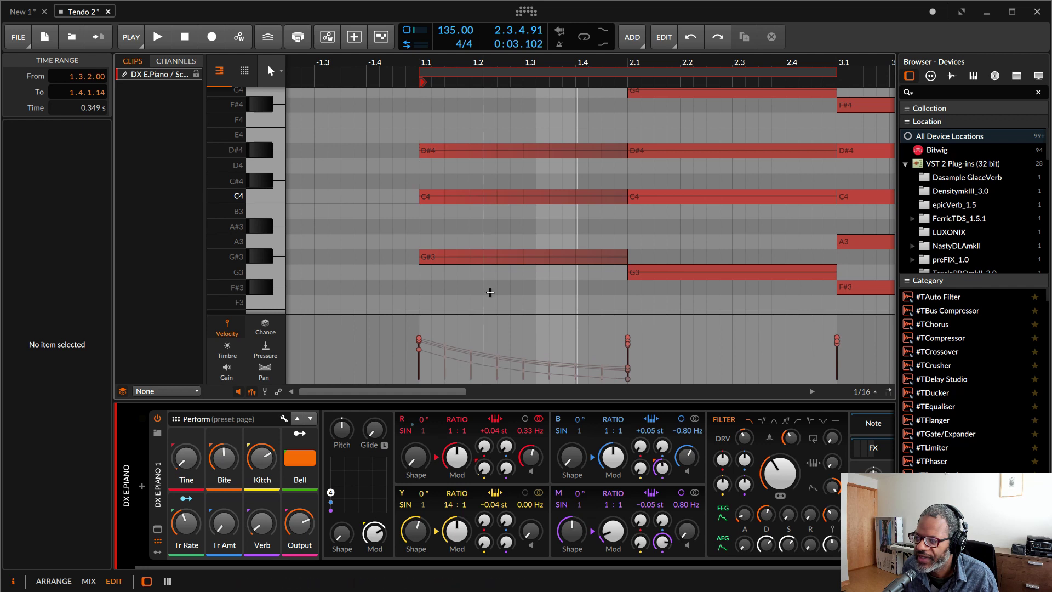
key("ctrl+z")
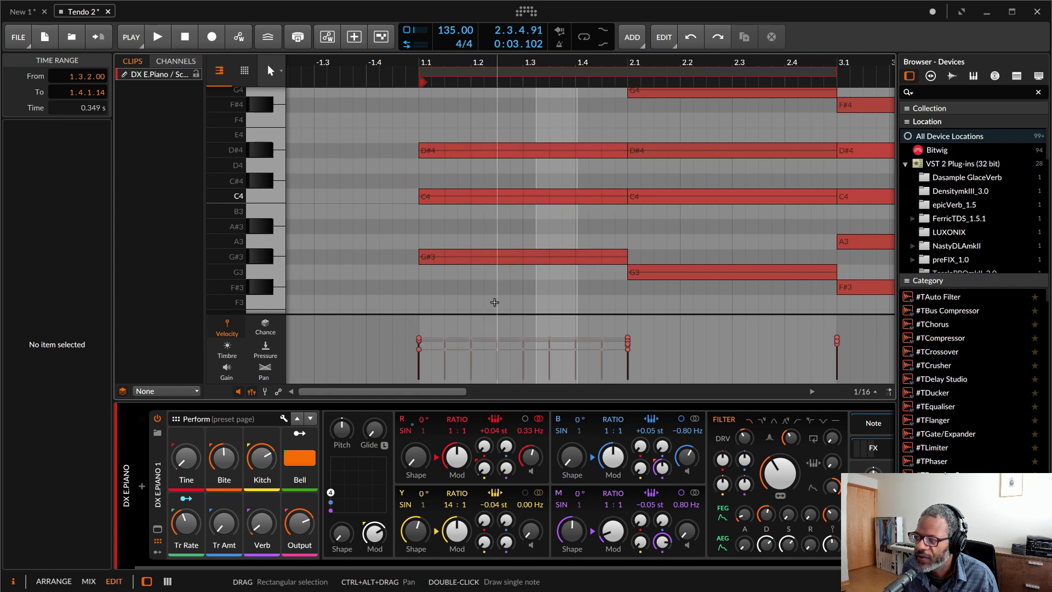
Select the four chord notes of bar 1, set their Occurrence to never First, and play the clip.
left_click_drag(492, 299, 445, 77)
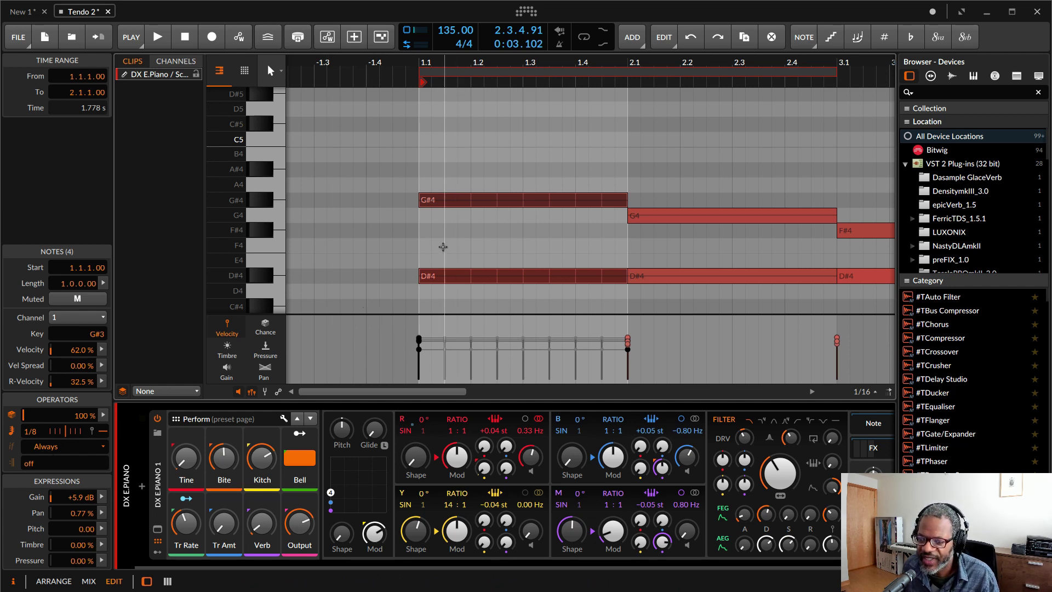
left_click(58, 446)
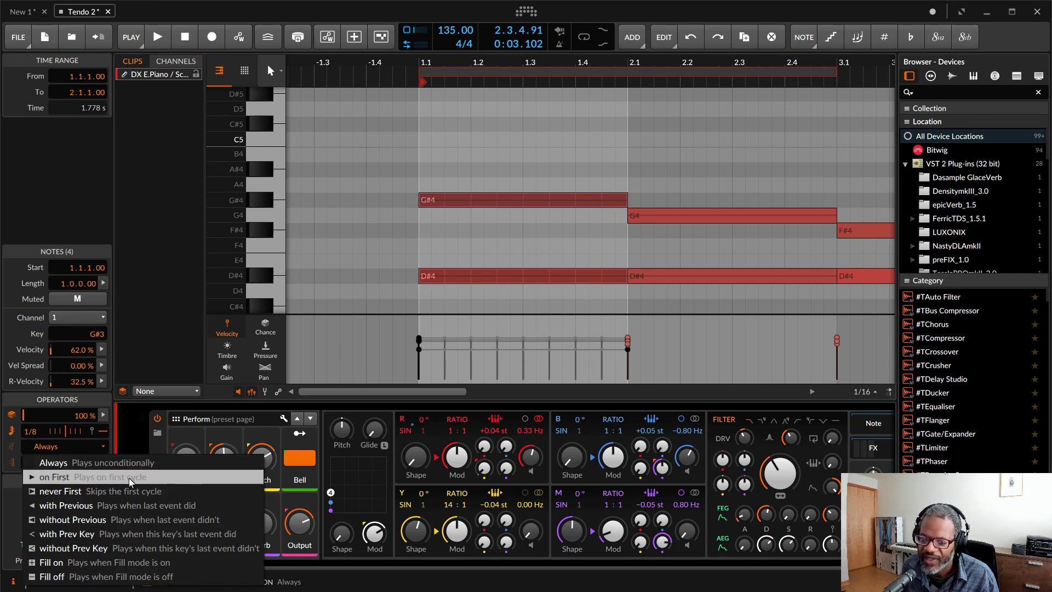
left_click(103, 492)
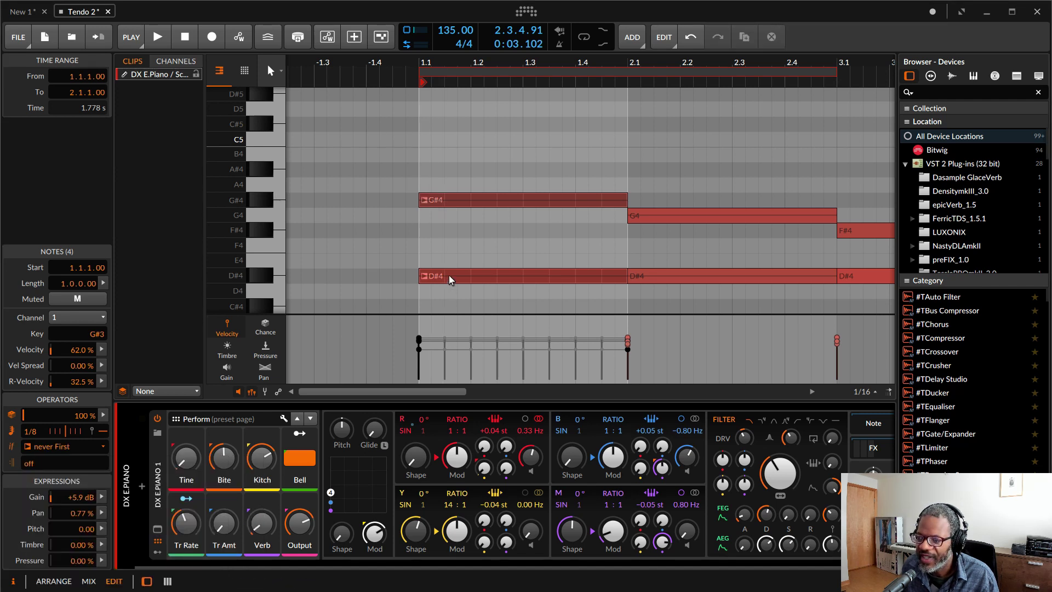
scroll(448, 277, "down", 3)
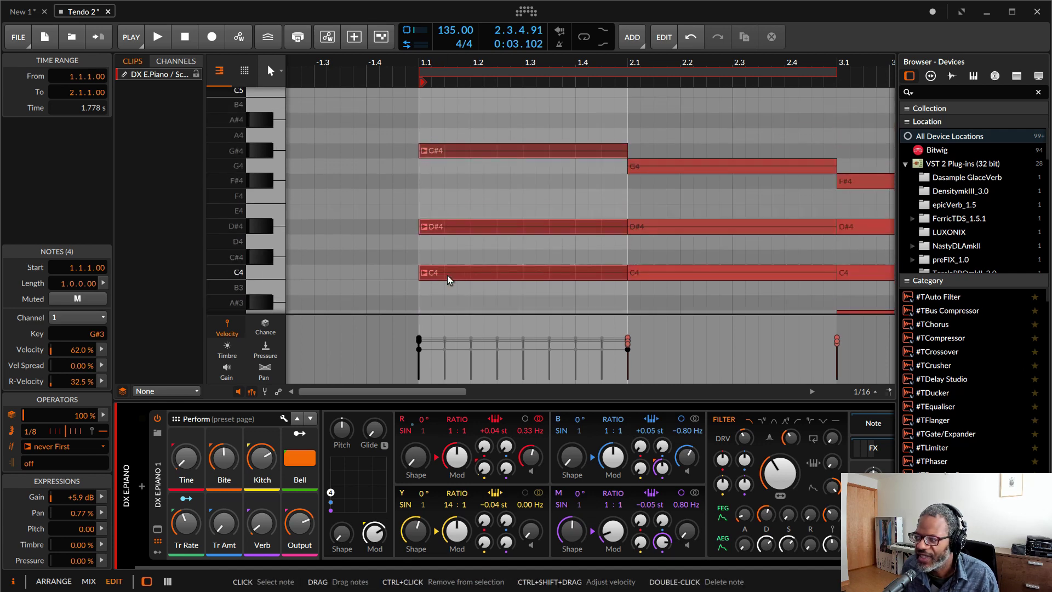
key("space")
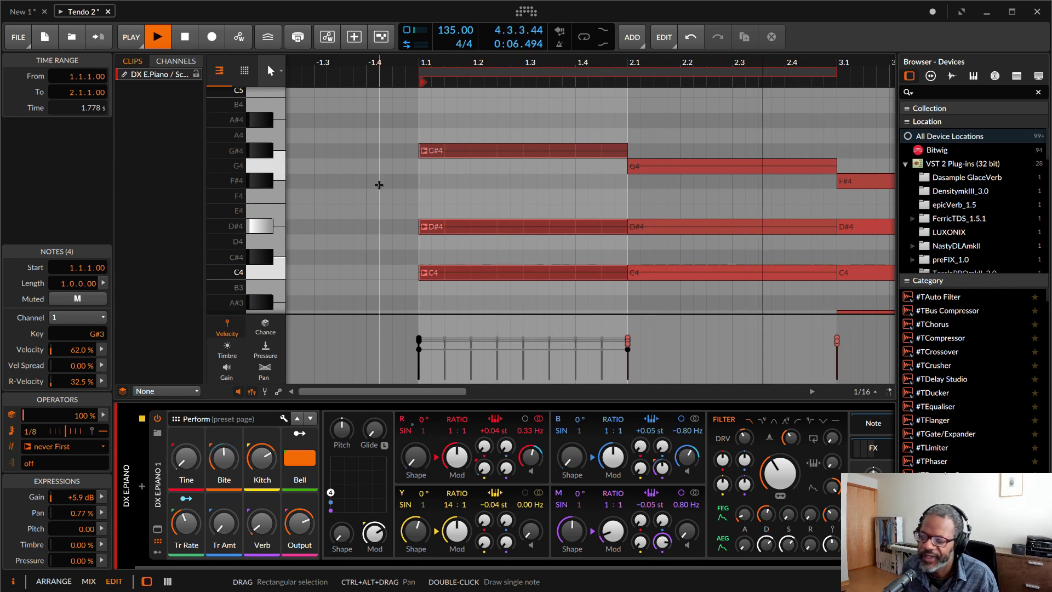
key("space")
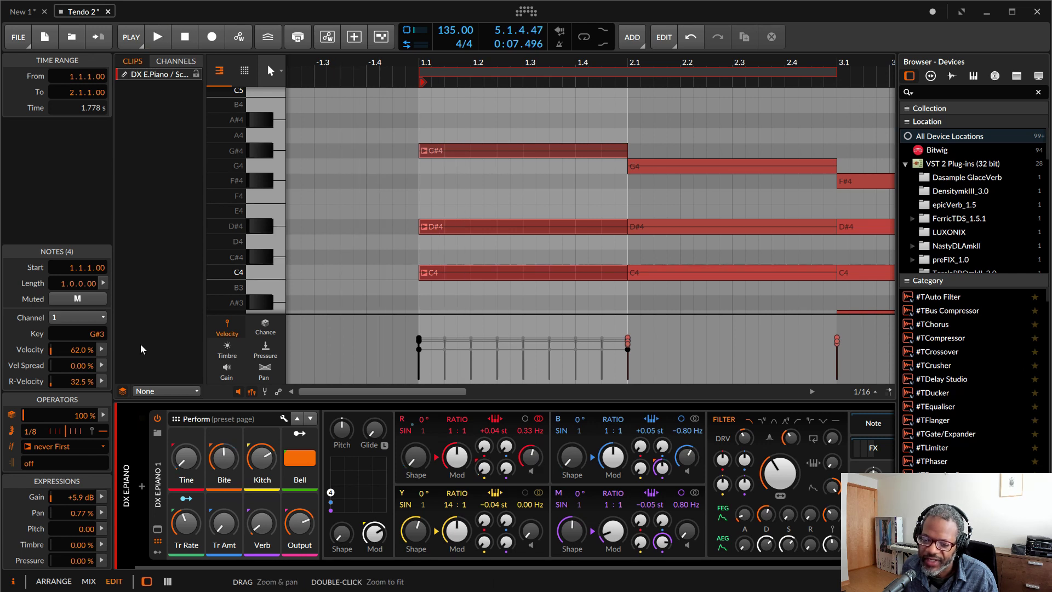
Review the available Occurrence conditions for the selected chord notes, down to Fill off.
left_click(102, 449)
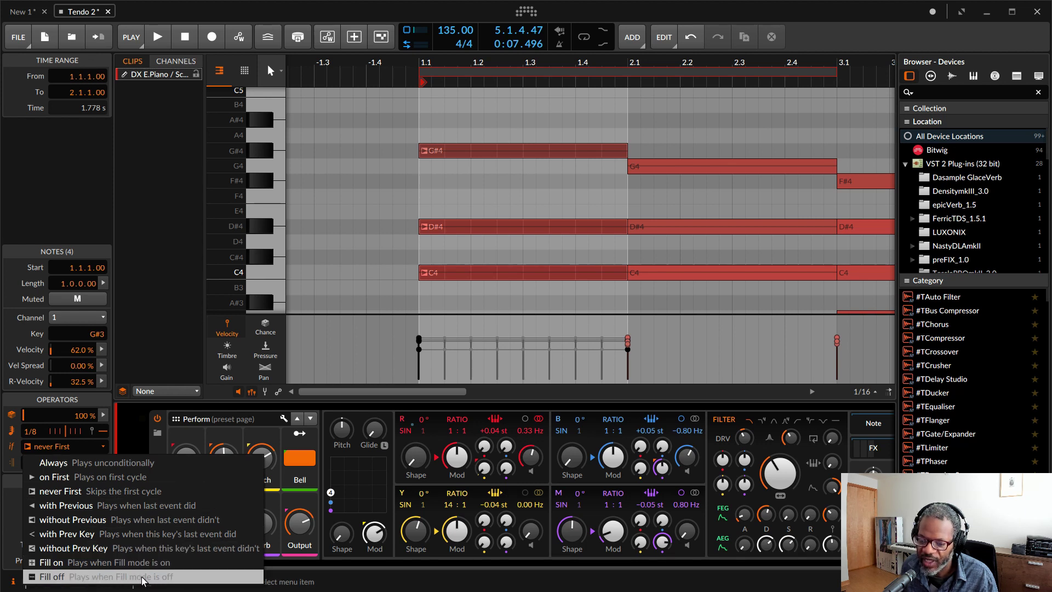
left_click(160, 578)
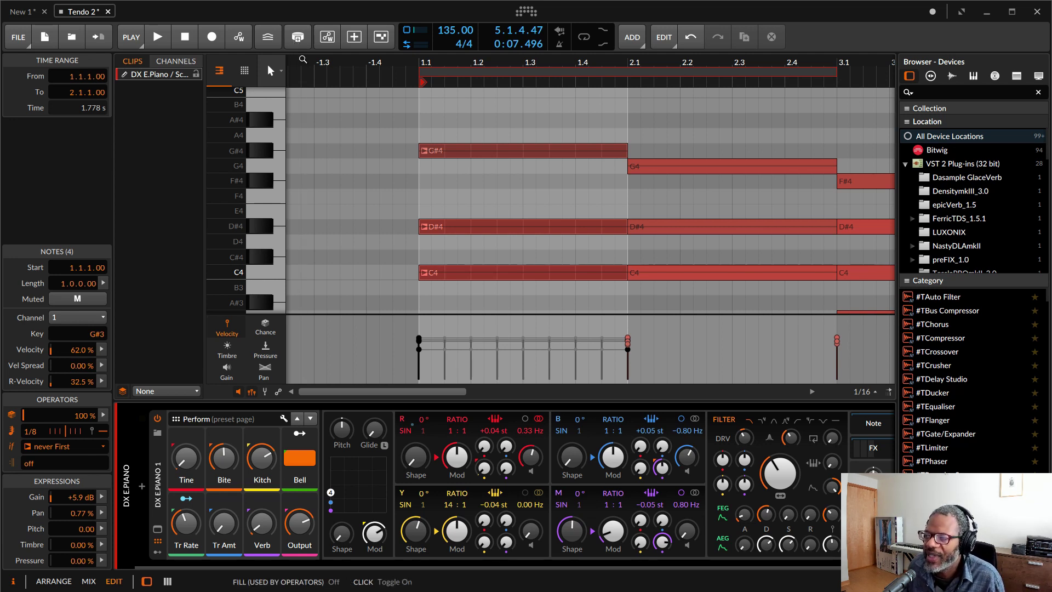
Replace the F#4 note of bar 3 with two half-bar notes, the second one raised to G4.
scroll(552, 247, "right", 2)
scroll(553, 246, "right", 15)
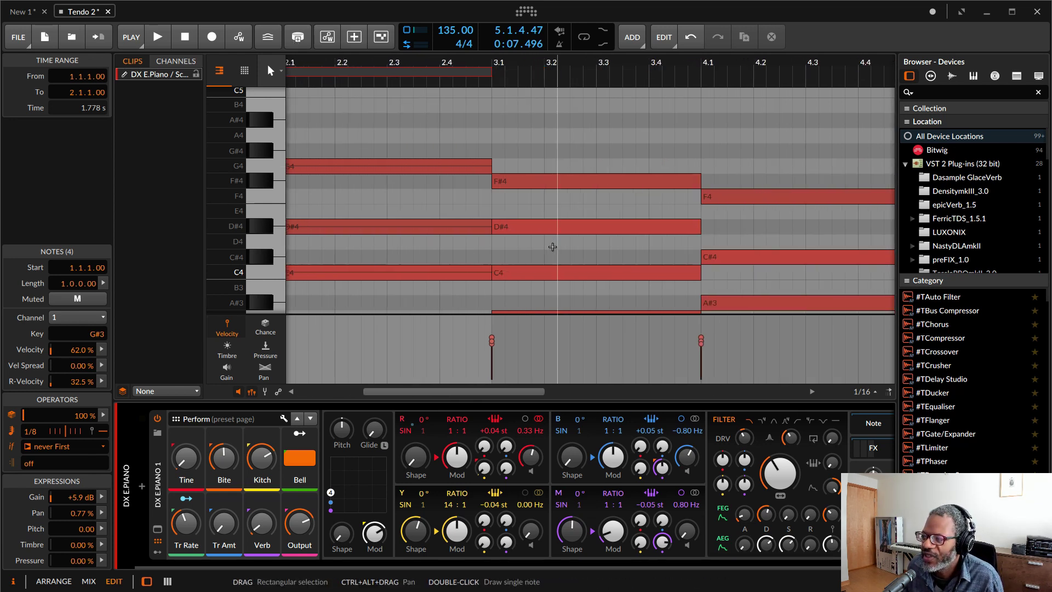
scroll(552, 247, "left", 4)
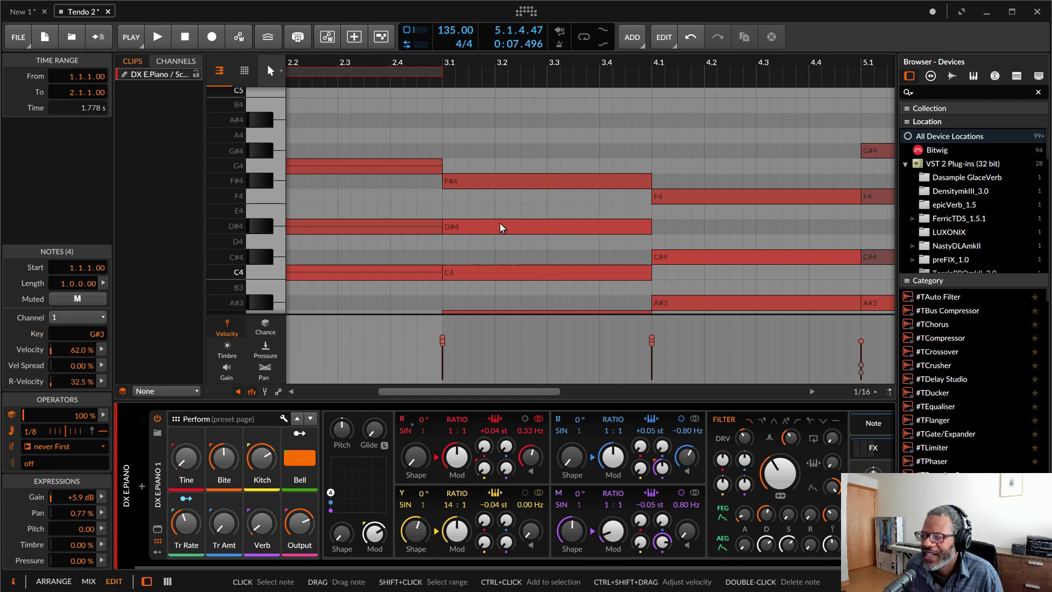
left_click_drag(645, 182, 542, 177)
key("ctrl+d")
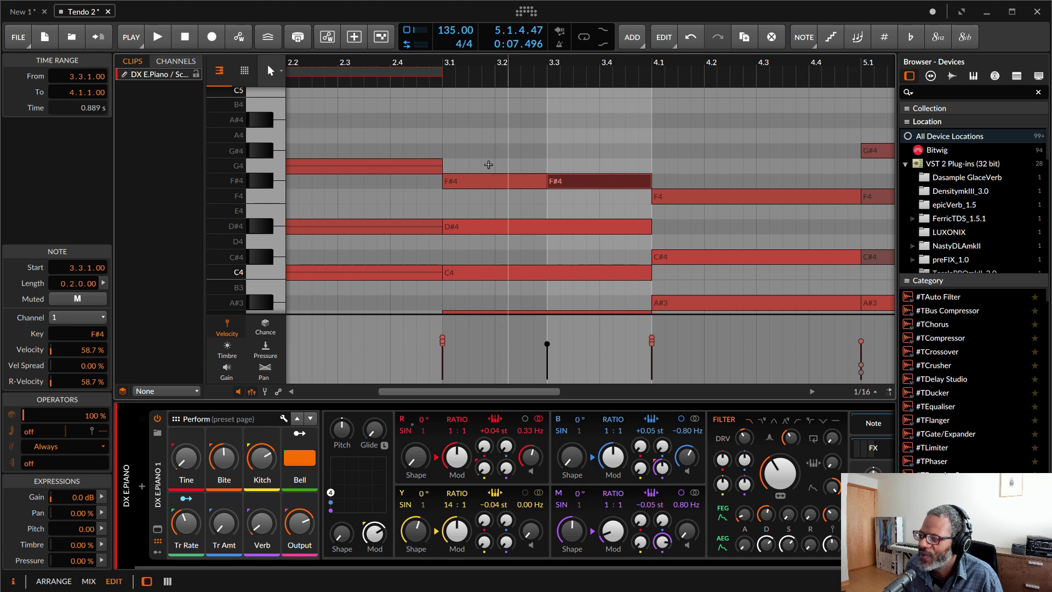
left_click_drag(584, 187, 579, 173)
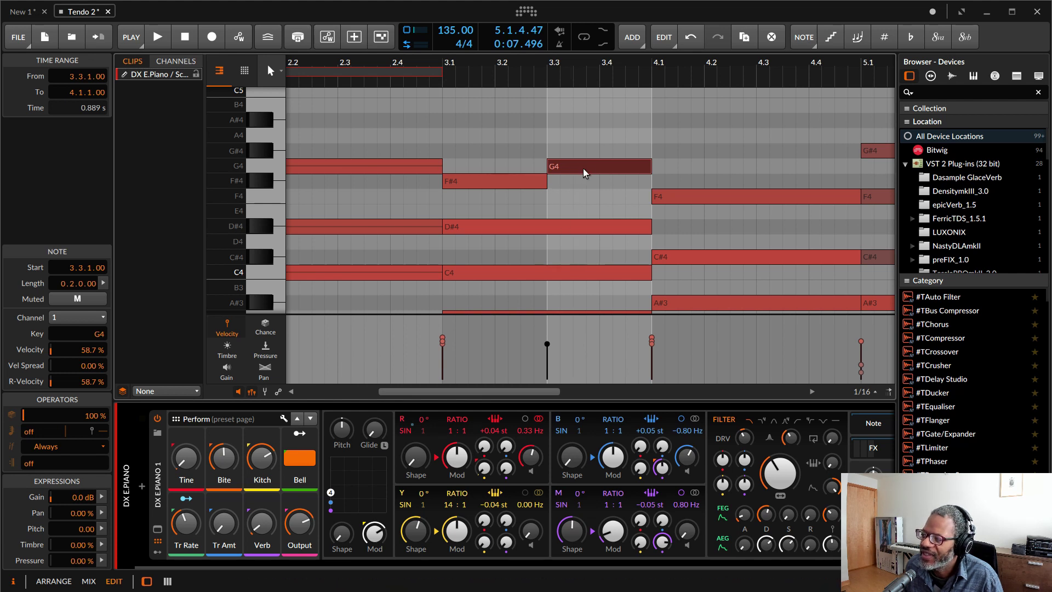
Undo the pitch change and the splitting of the F#4 note in bar 3.
key("ctrl+z")
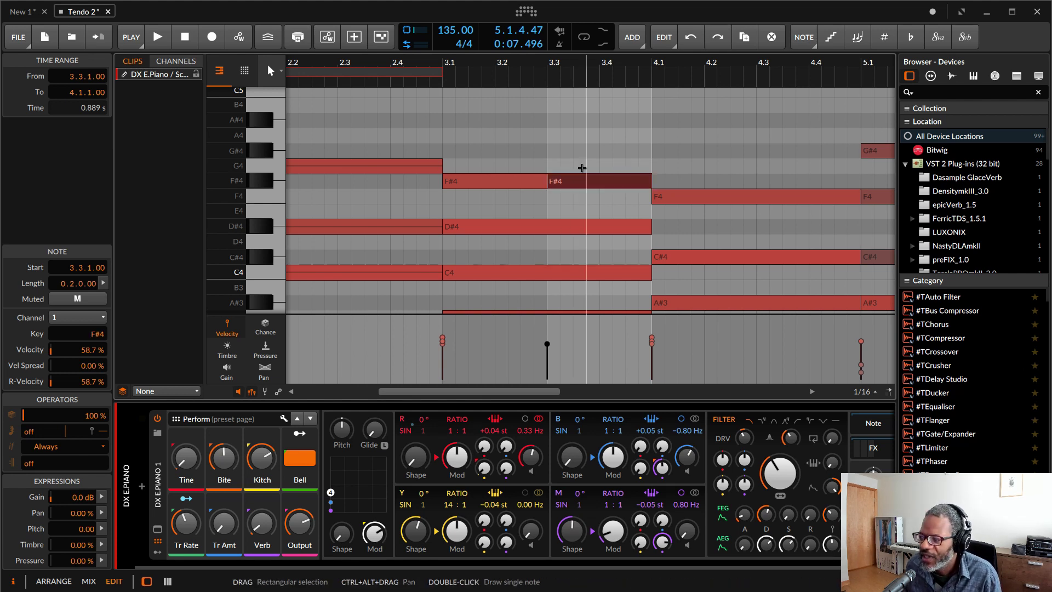
key("ctrl+z")
key("ctrl+z")
key("ctrl+z")
key("ctrl+z")
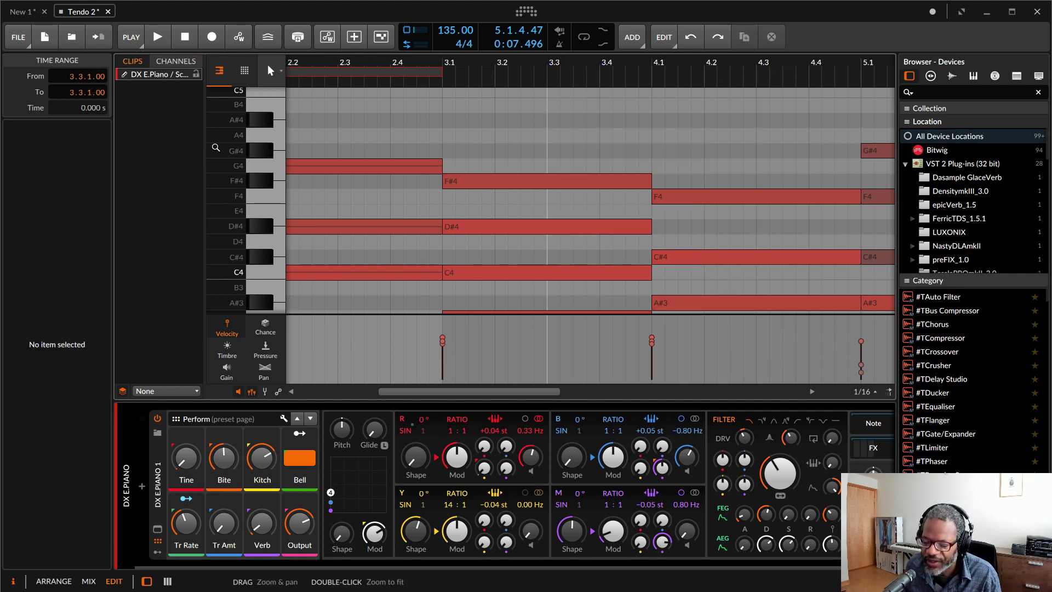
Show the arrangement view and look at the clip launcher scenes above the note editor.
key("alt+1")
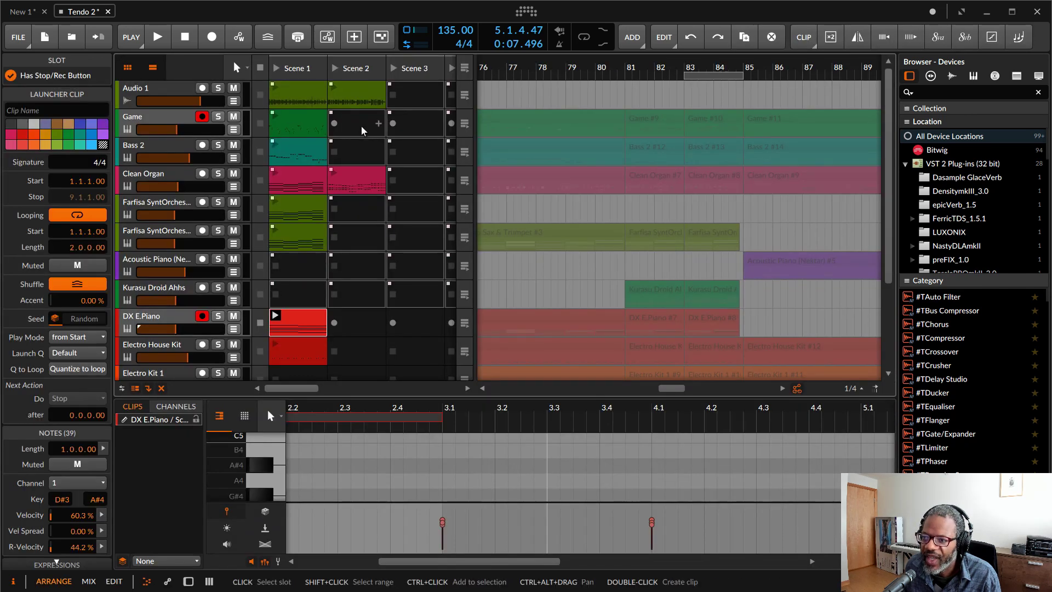
left_click(417, 70)
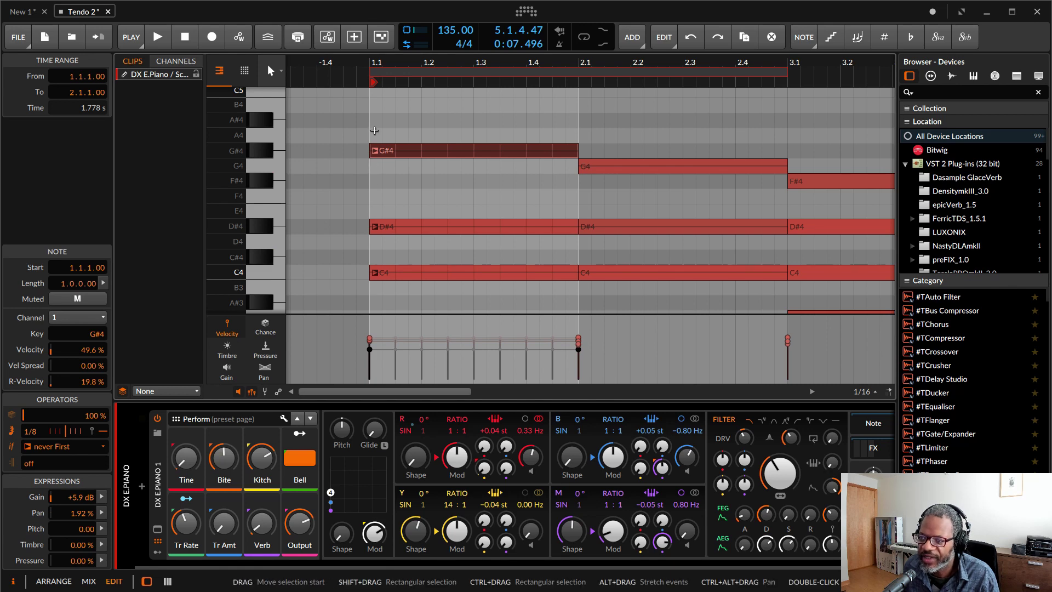
Select the four chord notes of bar 1, set their Occurrence to Always and their Recurrence length to 4 with only the first cycle on.
left_click_drag(387, 164, 429, 235)
left_click(99, 447)
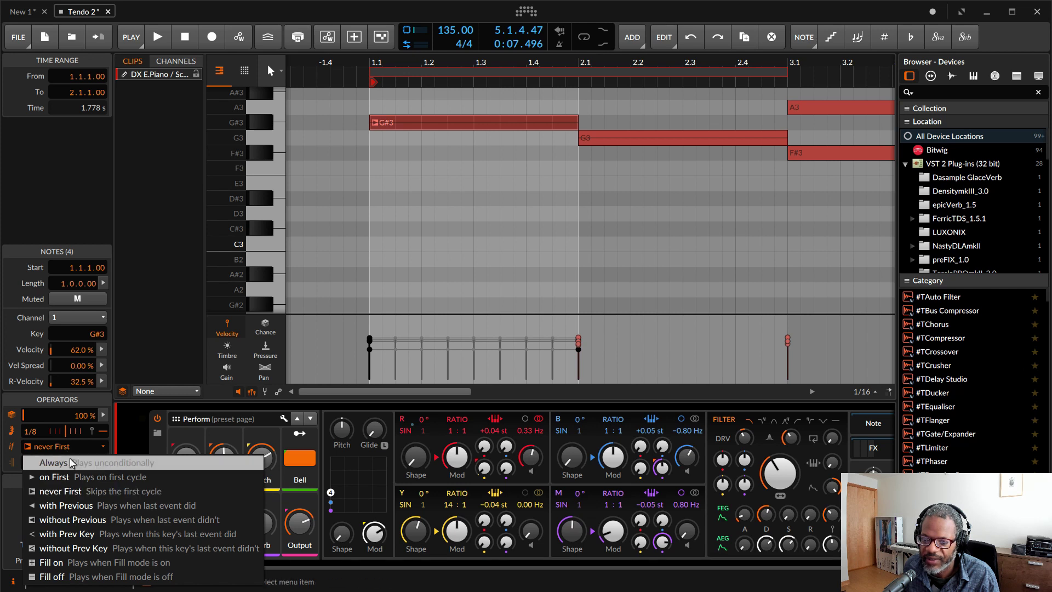
left_click(71, 462)
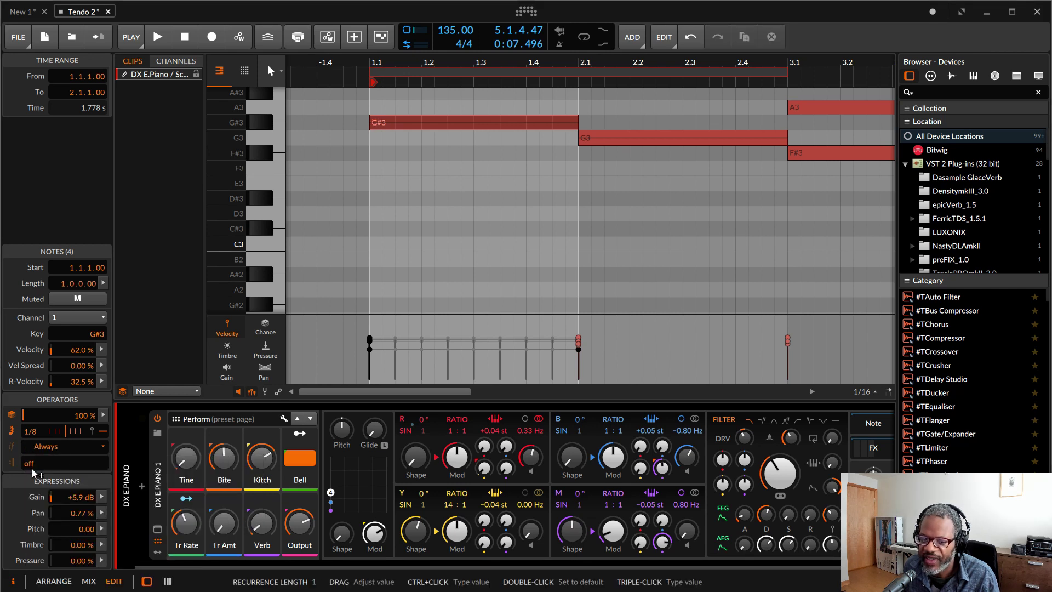
left_click_drag(31, 467, 32, 460)
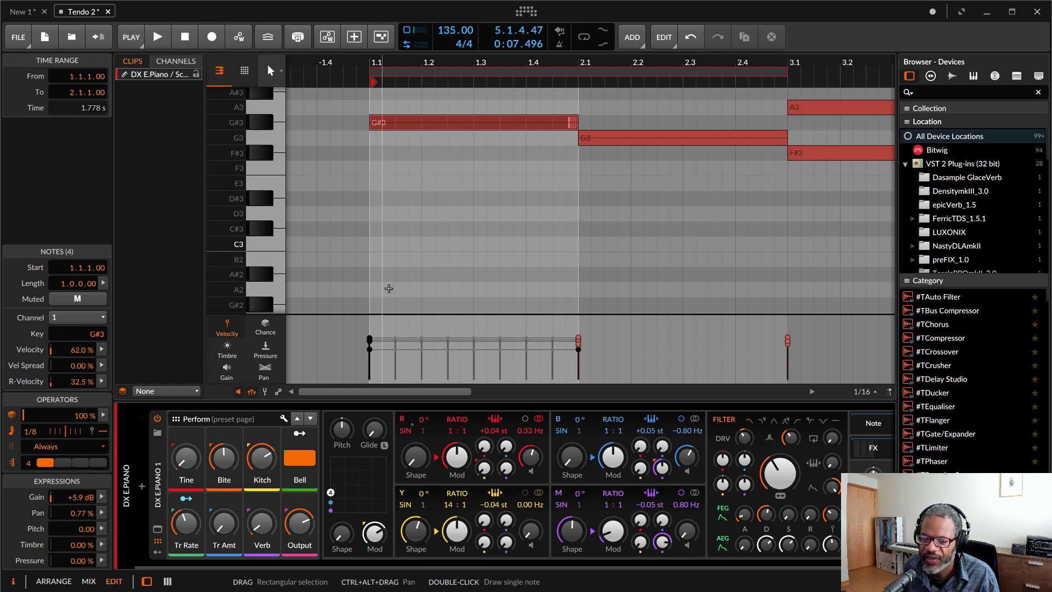
scroll(388, 288, "up", 5)
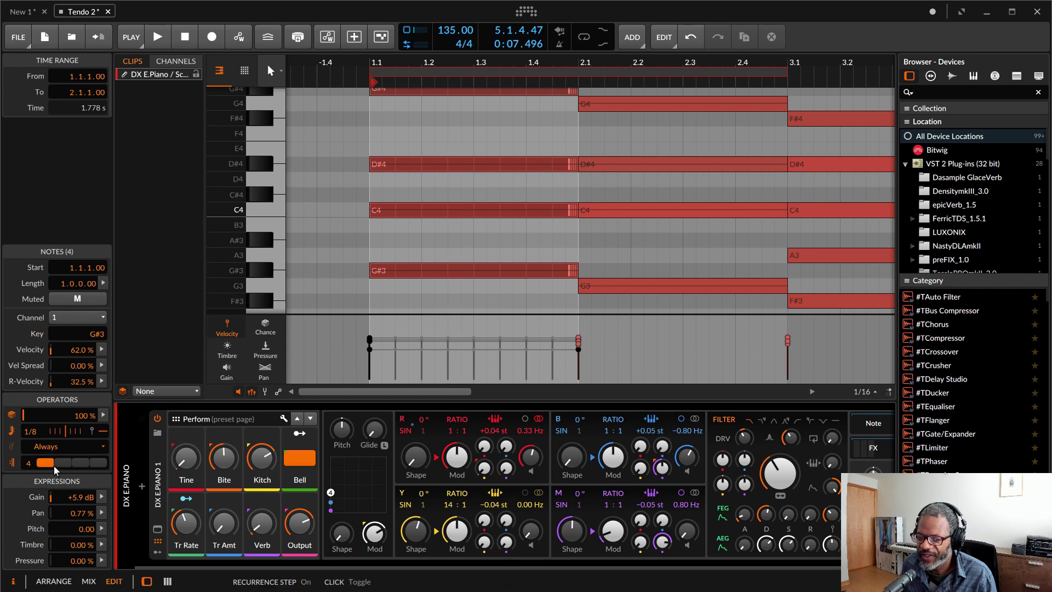
scroll(408, 295, "up", 2)
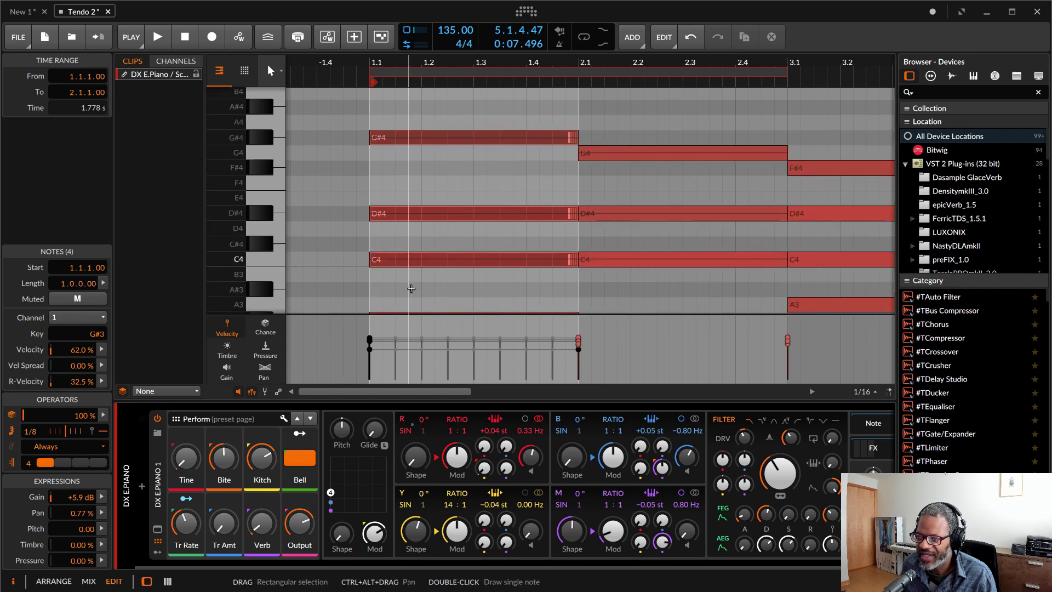
Select the G#3, C4 and D#4 notes of bar 1 and switch their Recurrence to cycles 2, 3 and 4 only.
scroll(449, 293, "down", 2)
scroll(450, 293, "left", 2)
left_click_drag(497, 301, 476, 124)
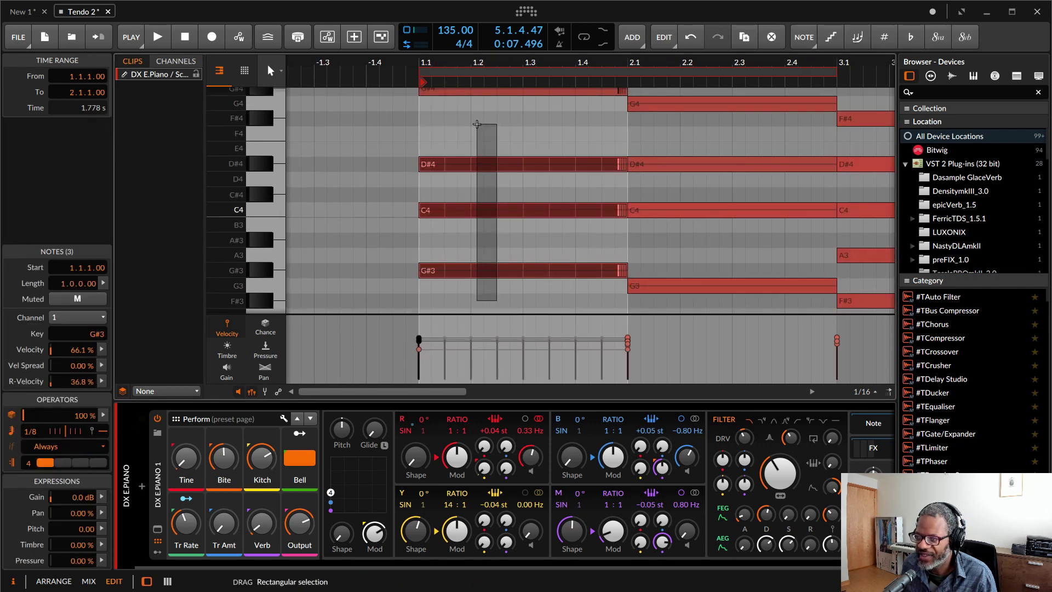
left_click(48, 464)
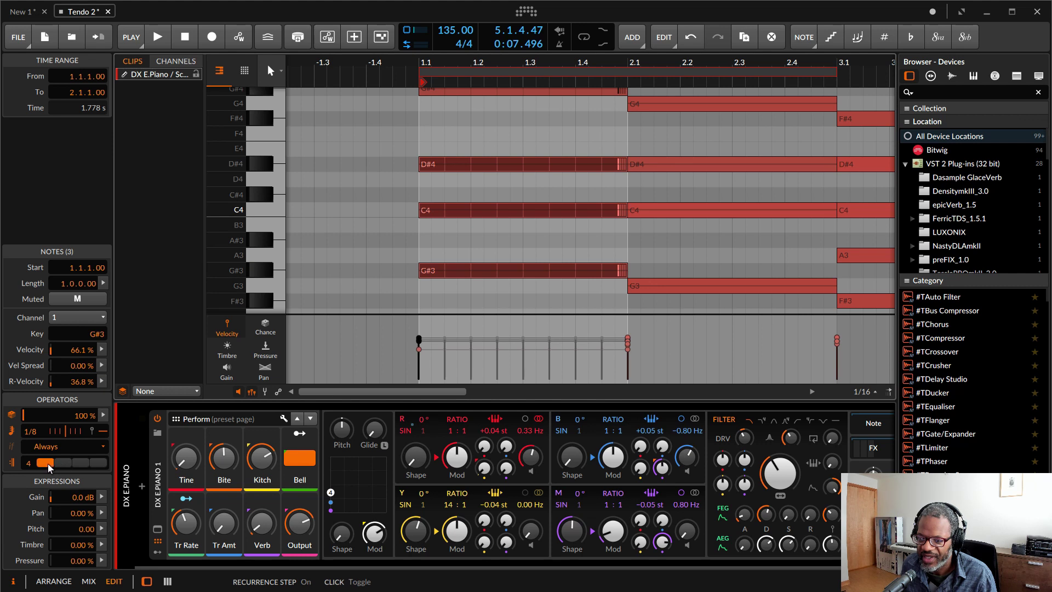
left_click_drag(71, 463, 94, 462)
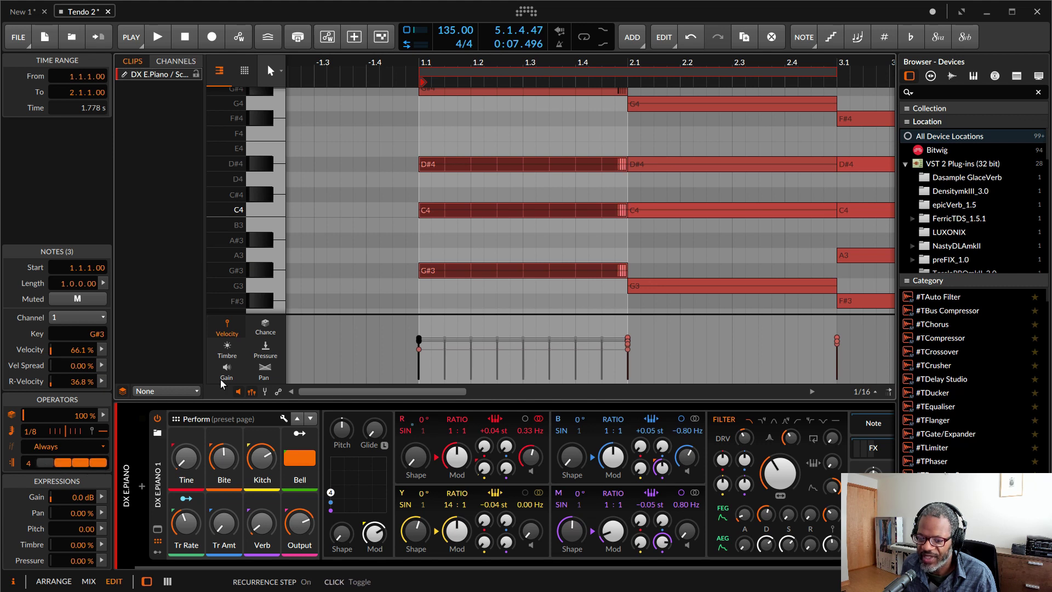
Turn on all four Recurrence cycles for the G#4 note of bar 1.
scroll(538, 302, "up", 2)
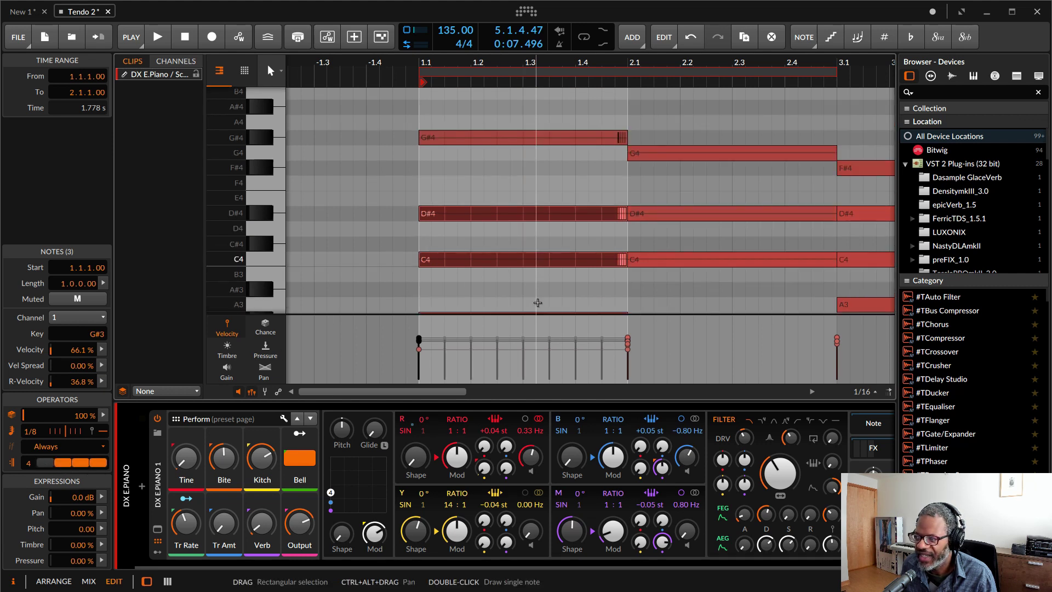
left_click(522, 139)
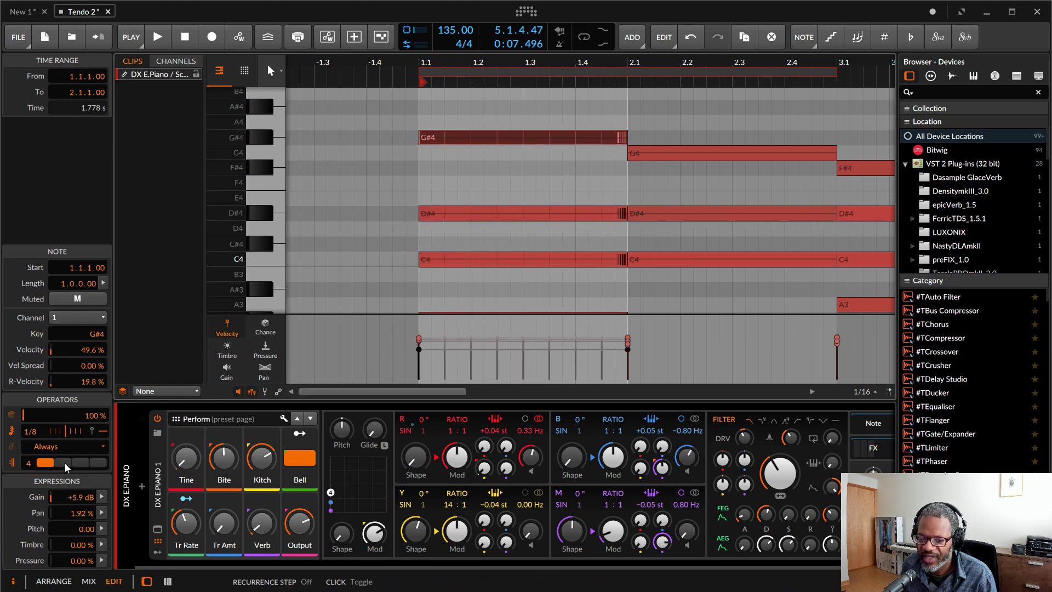
left_click(99, 461)
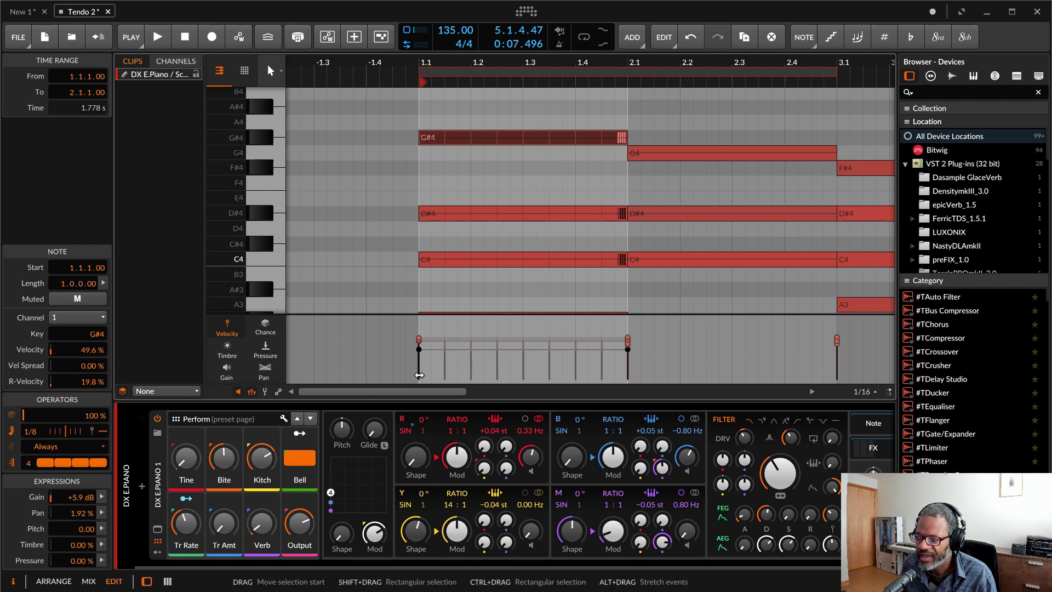
Check the Recurrence settings of the G#3, C4 and D#4 notes in bar 1 one by one.
scroll(476, 268, "down", 5)
scroll(475, 268, "up", 3)
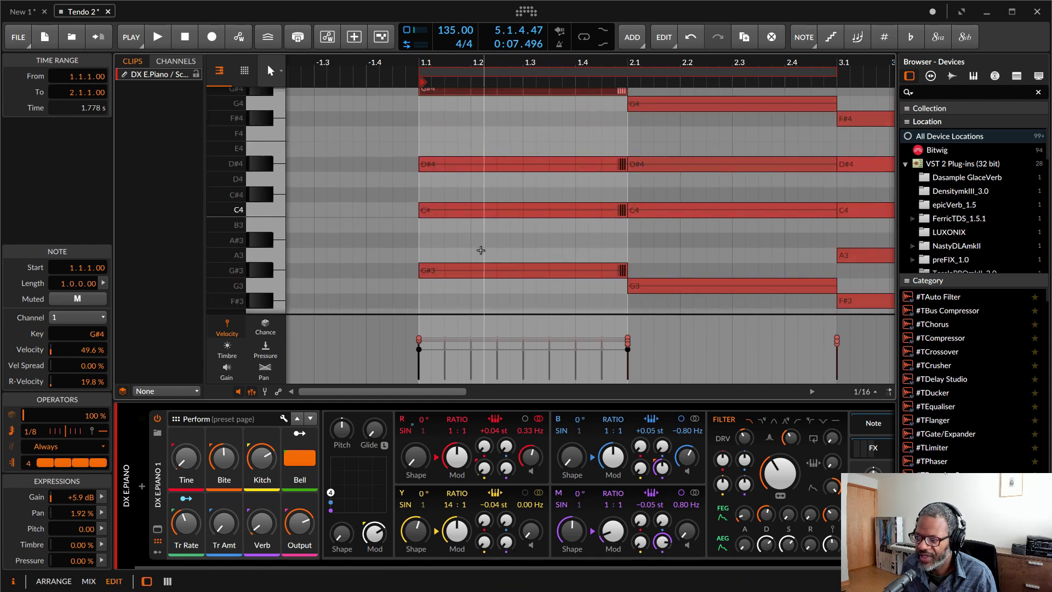
left_click(478, 271)
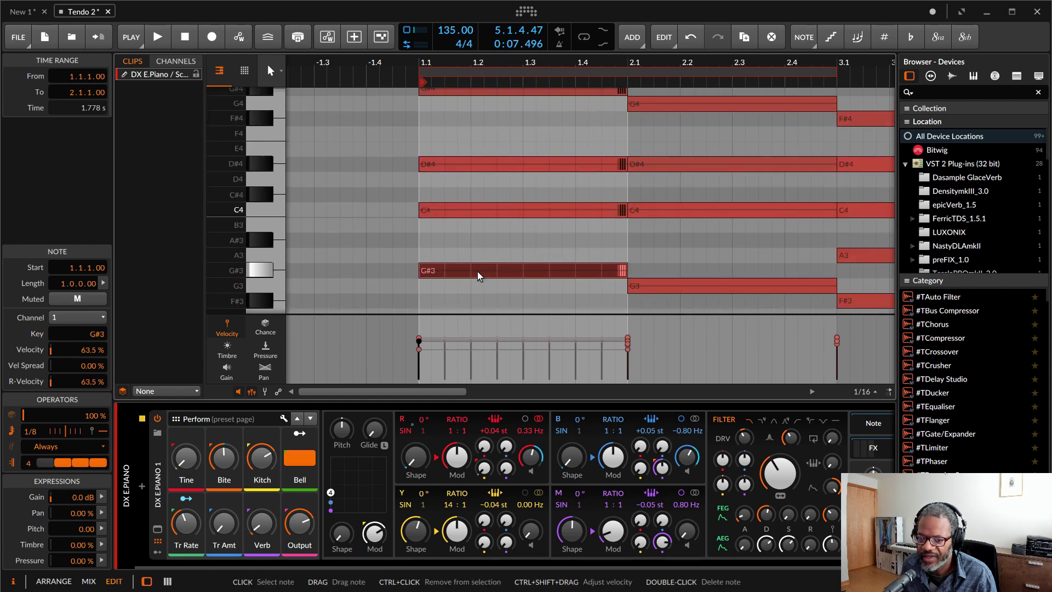
left_click(495, 210)
left_click(507, 166)
scroll(529, 188, "up", 5)
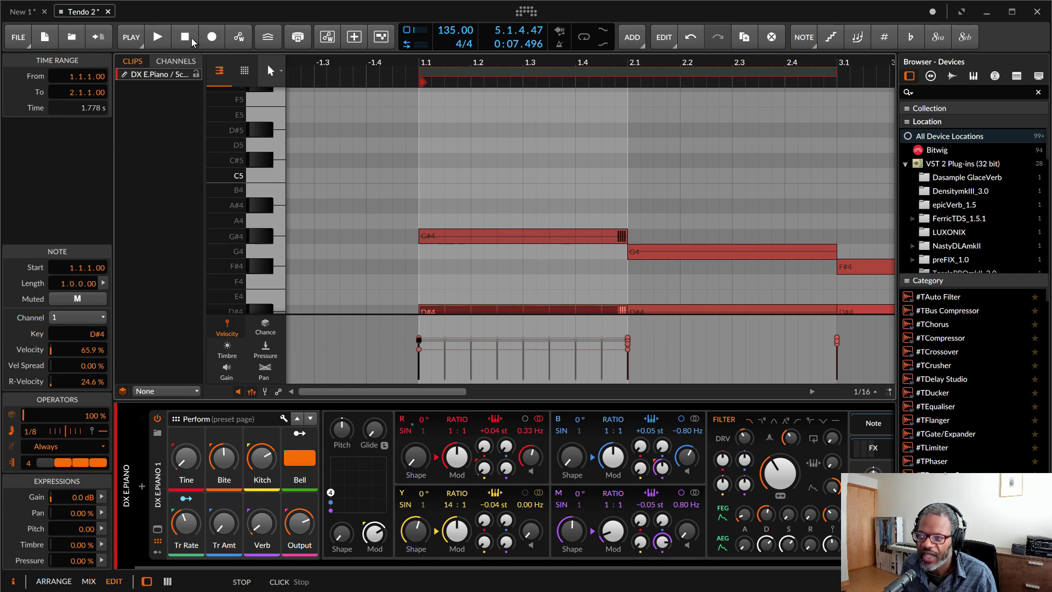
Play the clip through several loops to hear the Recurrence pattern, and stop playback.
left_click(161, 40)
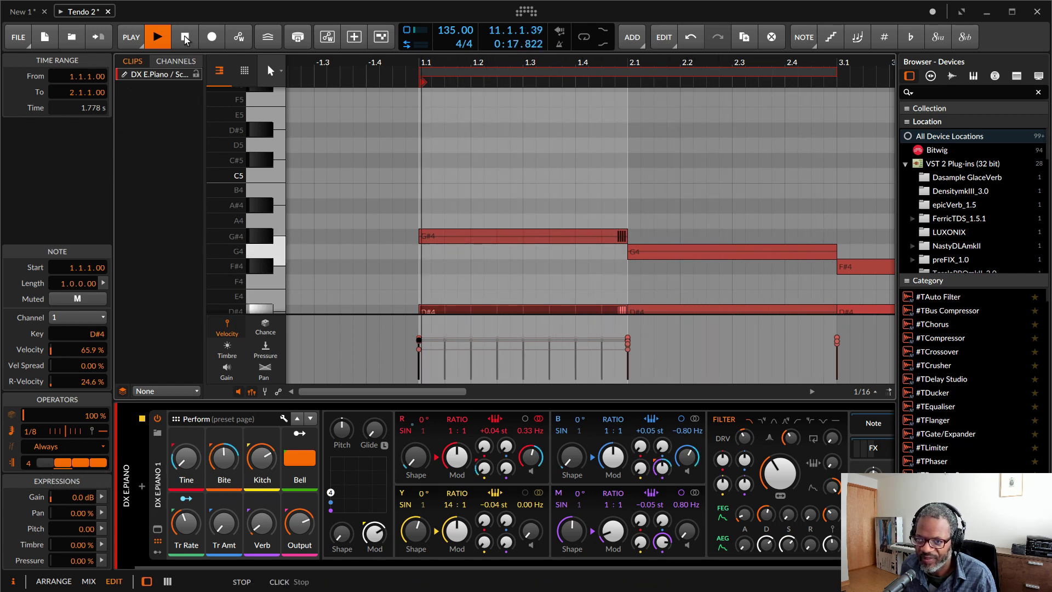
key("space")
left_click(315, 300)
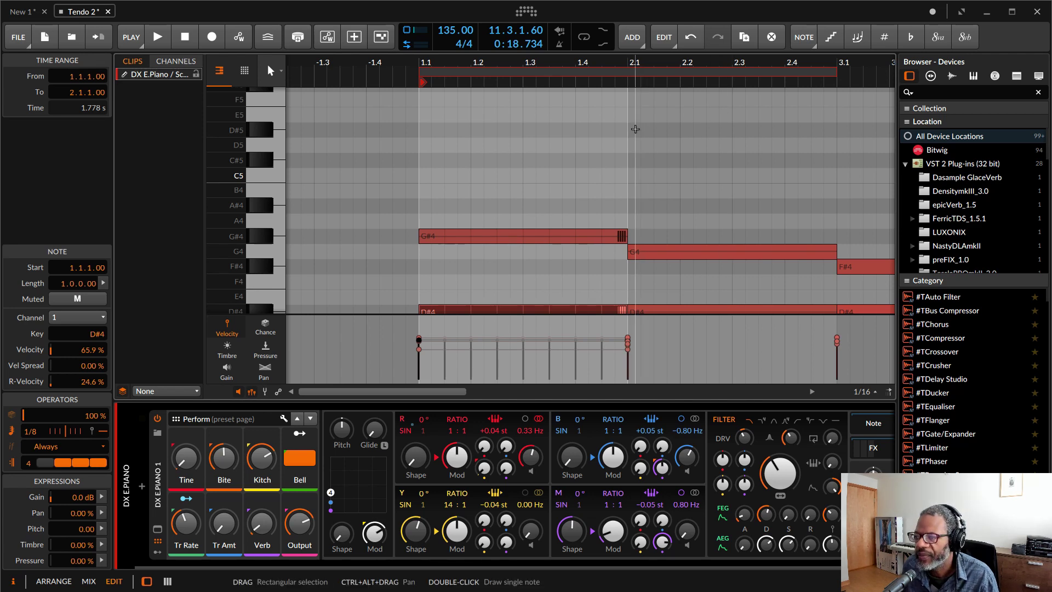
Return to the arrangement view and expand the DX E.Piano clip of Scene 1 with 4 repeats, without preserving Chance or Spread.
key("alt+1")
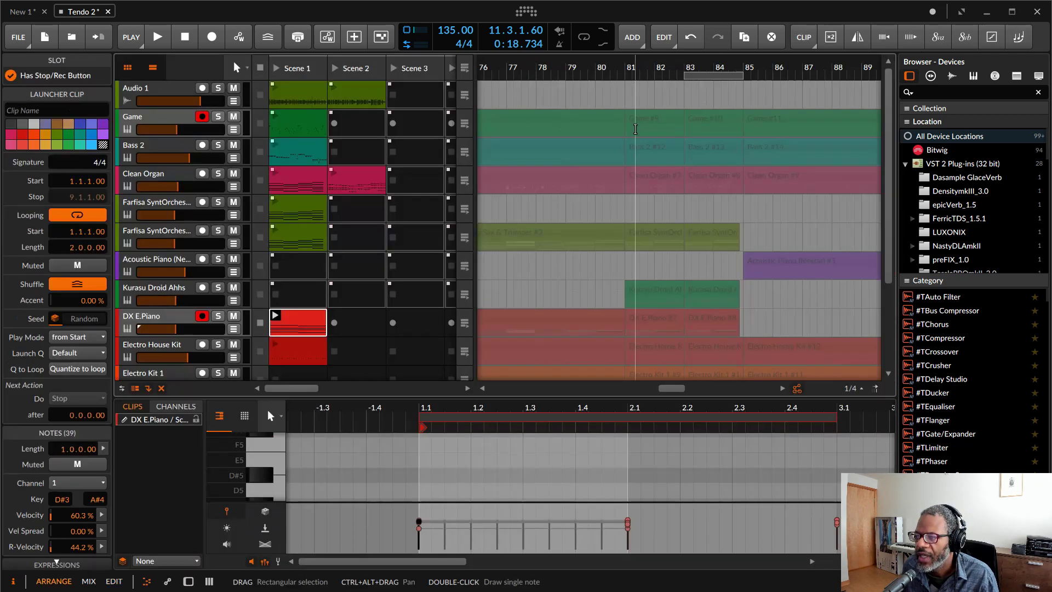
right_click(300, 326)
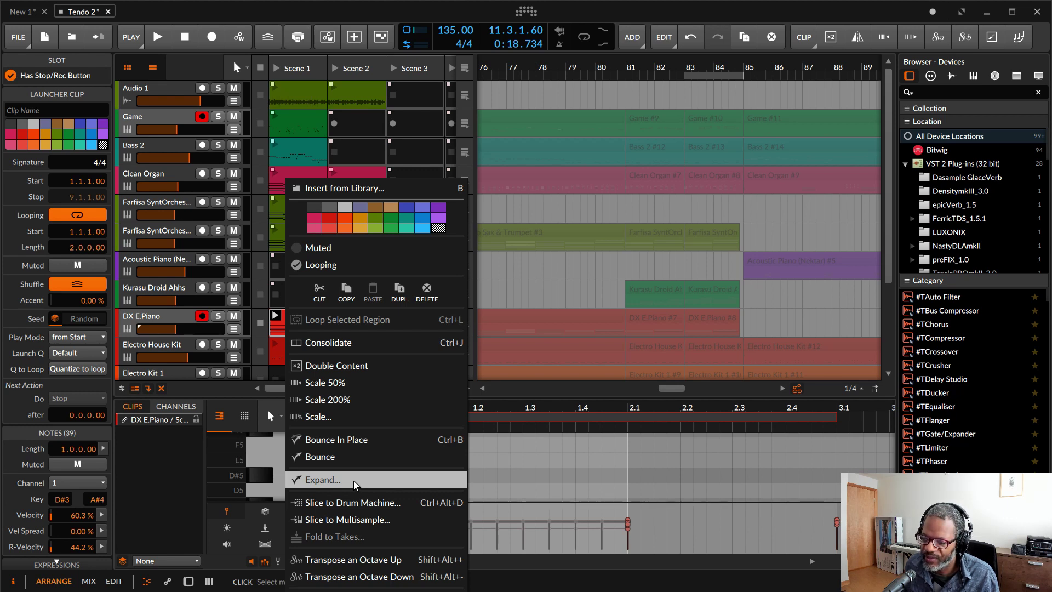
left_click(355, 481)
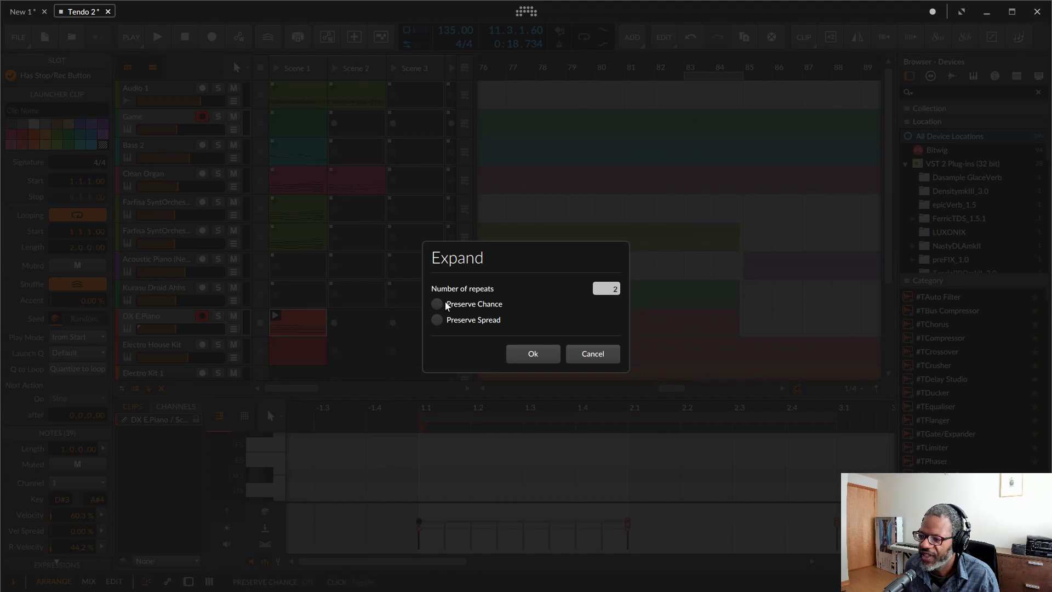
left_click_drag(615, 289, 615, 283)
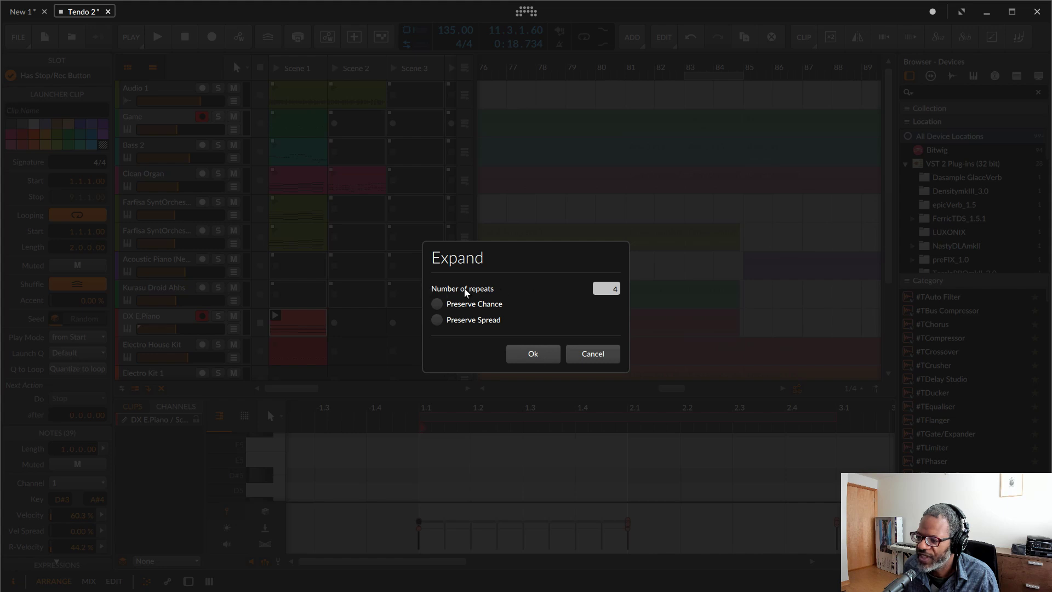
left_click(533, 355)
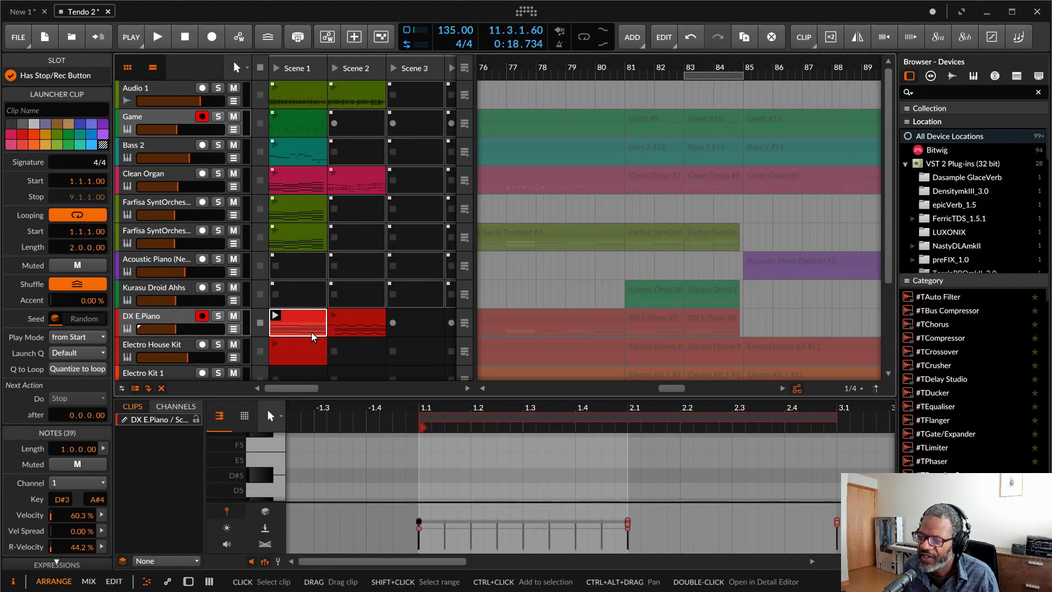
Compare the original DX E.Piano clip with its expanded copy in Scene 2 and show the copy's full content in the note editor.
left_click(354, 328)
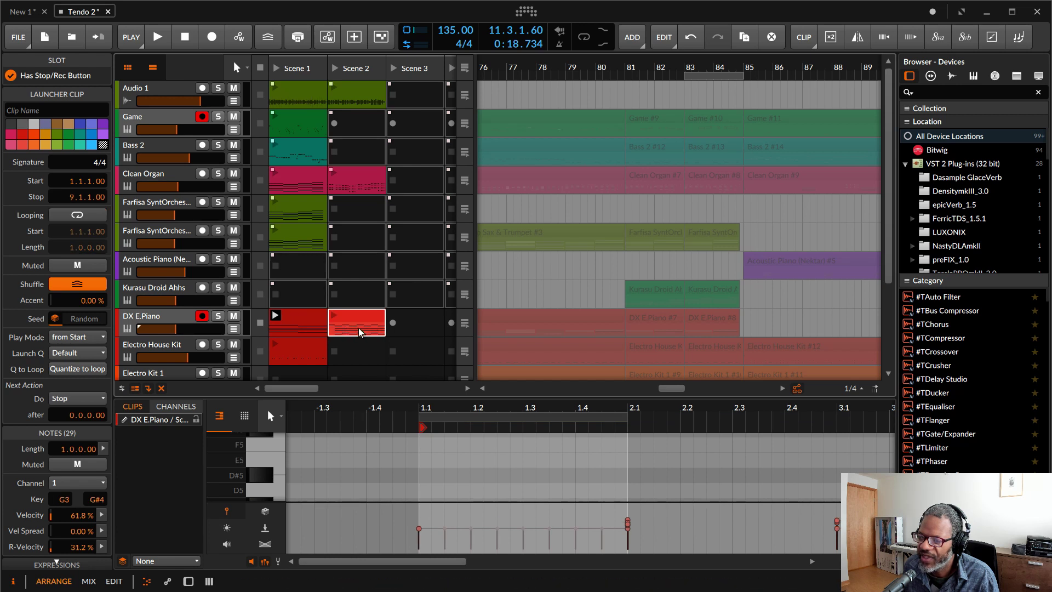
left_click(298, 324)
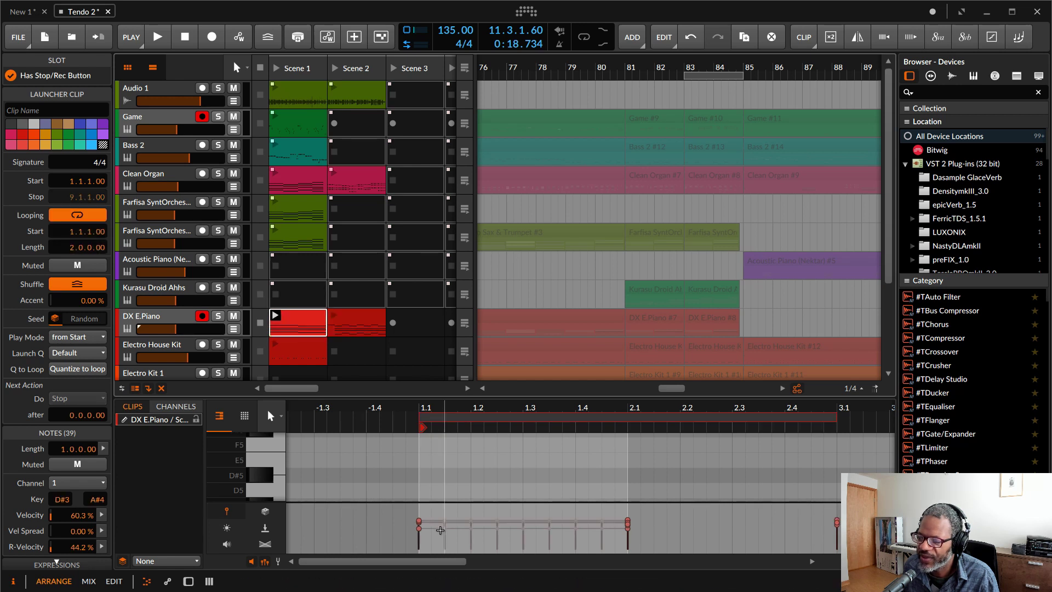
left_click(364, 330)
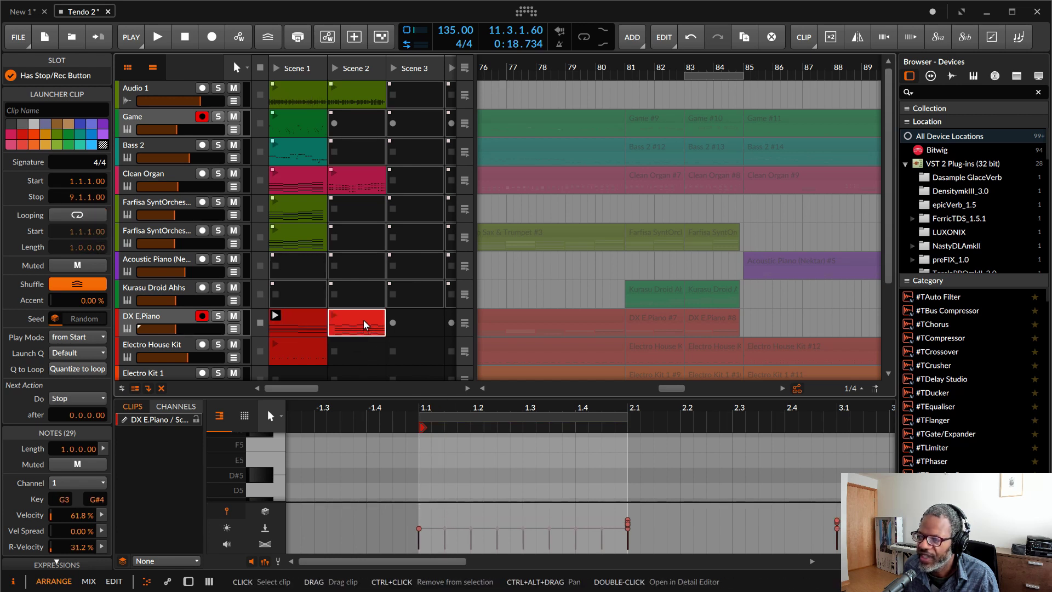
double_click(364, 330)
scroll(380, 467, "up", 3)
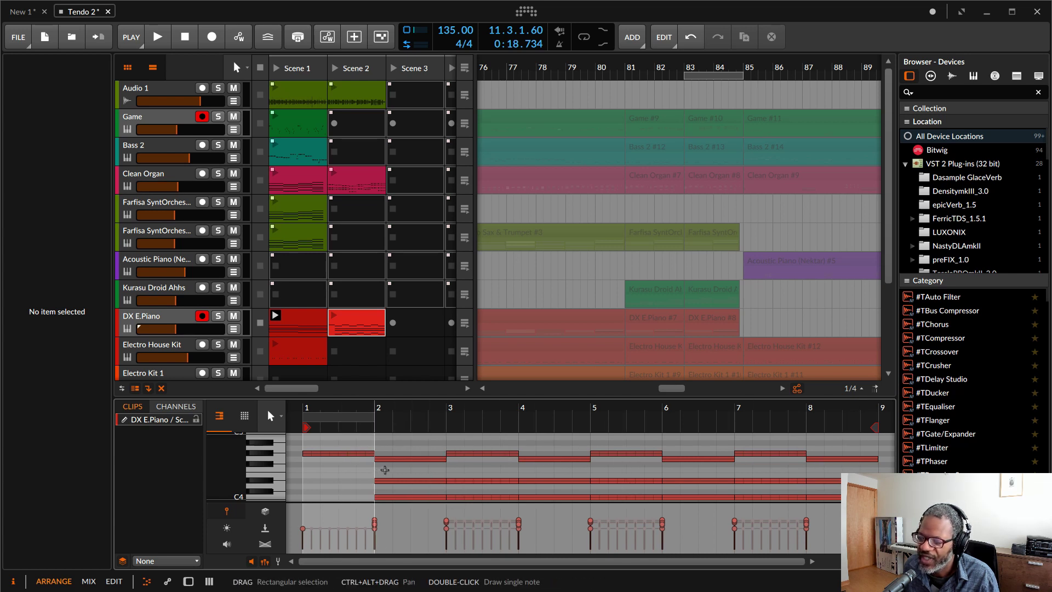
Slice the repeating notes of the expanded DX E.Piano clip into separate notes at their repeats.
left_click(329, 455)
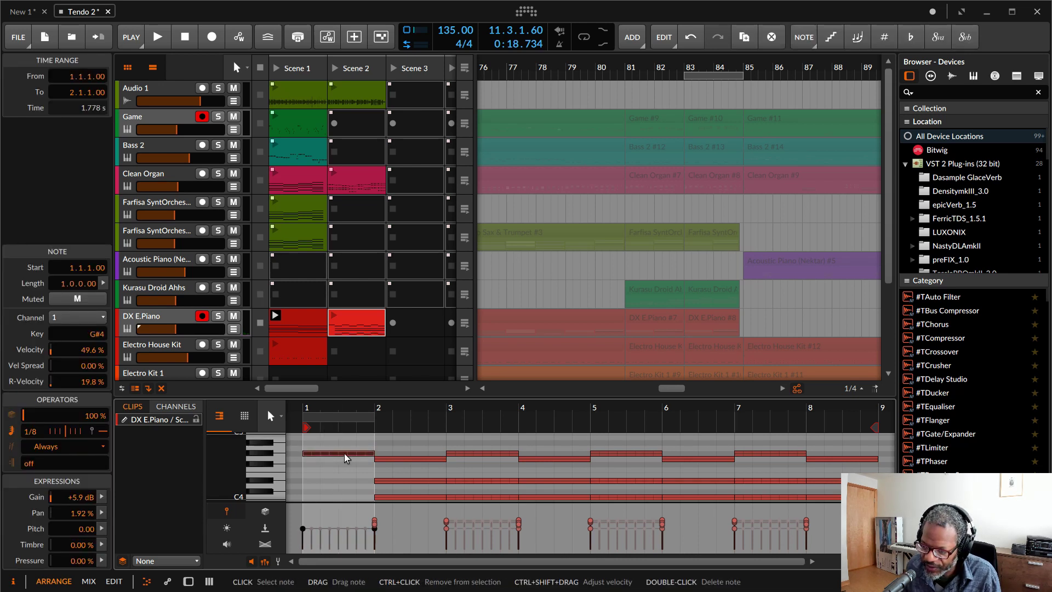
key("ctrl+z")
key("ctrl+z")
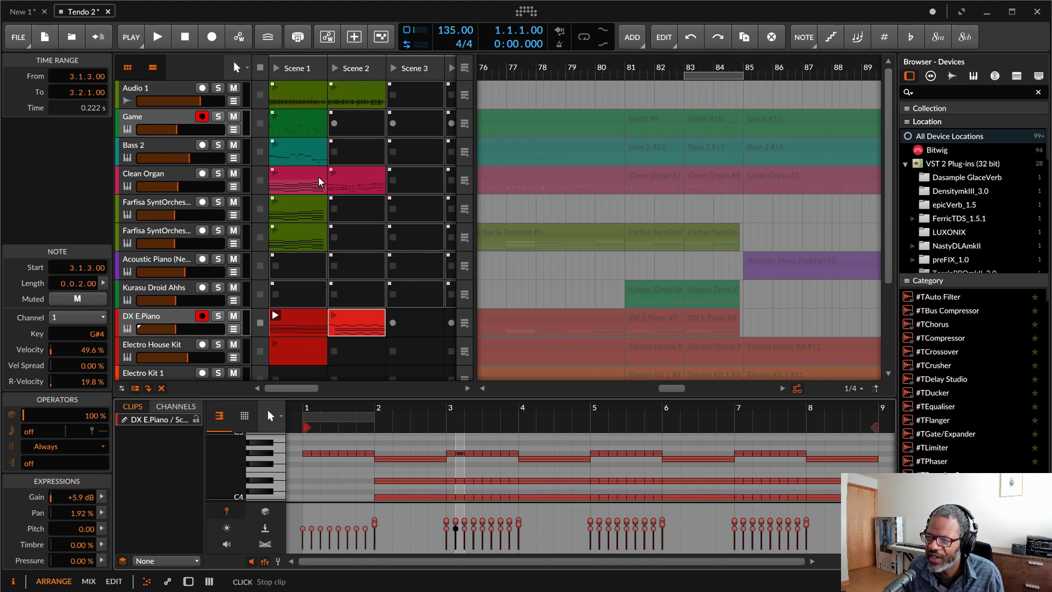
Select the Audio 1 clip in Scene 2 and look at its audio event settings.
left_click(357, 101)
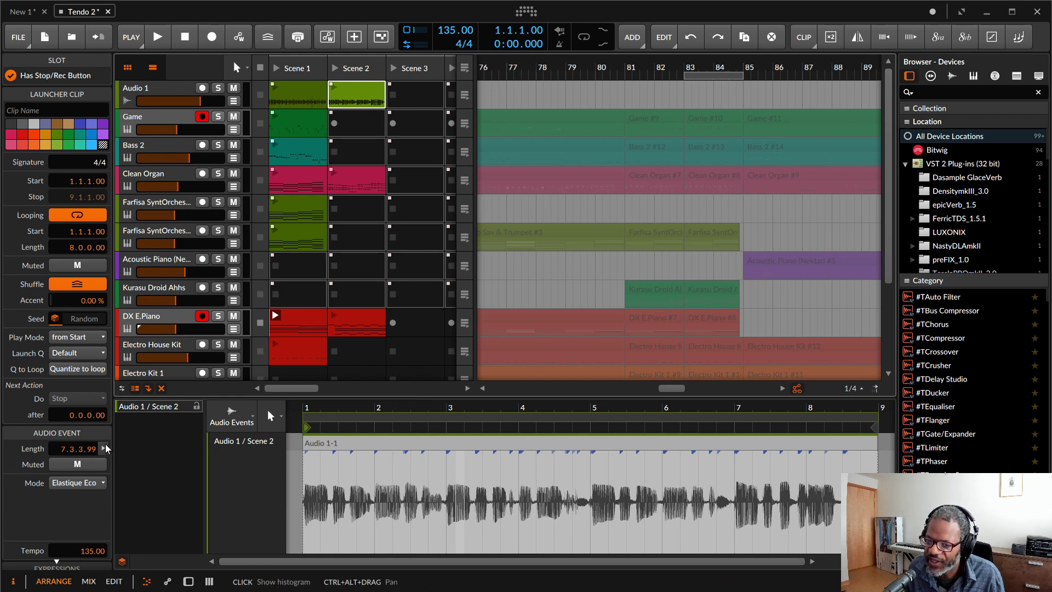
scroll(184, 378, "down", 2)
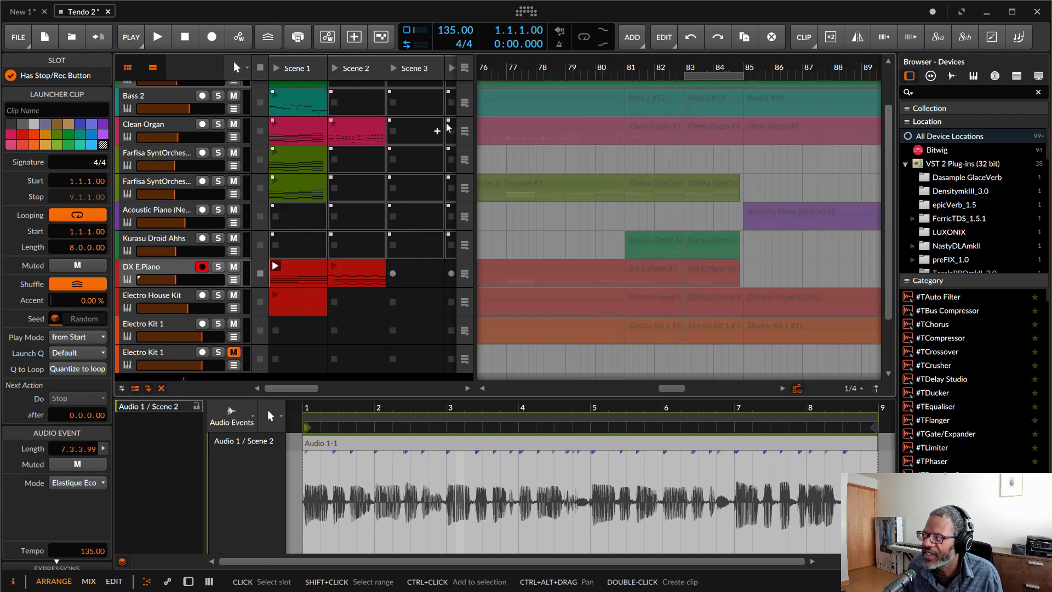